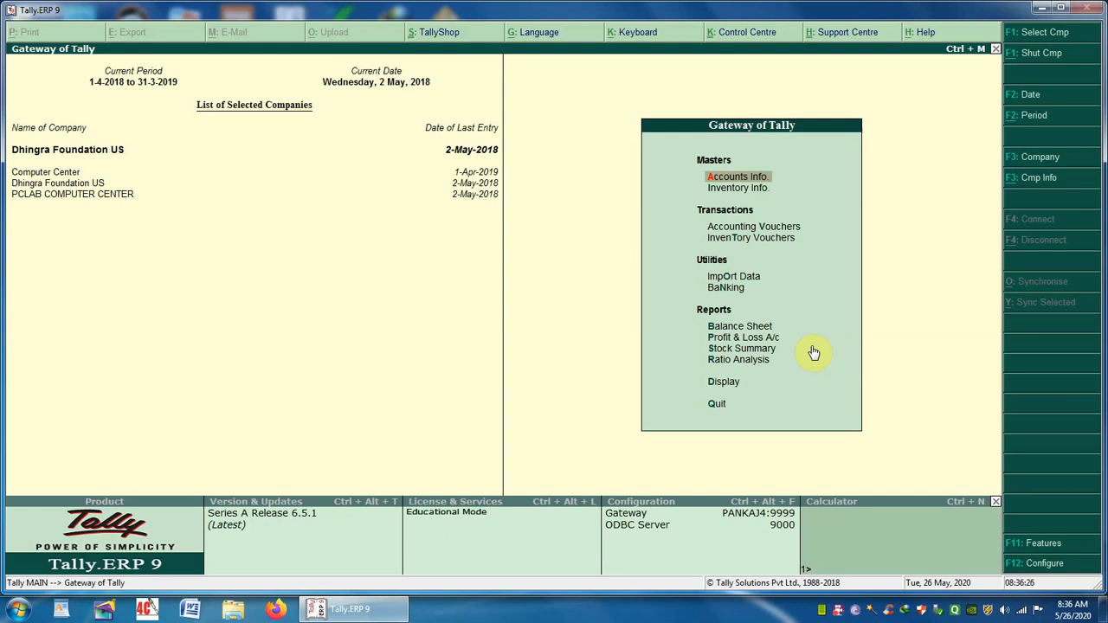
pyautogui.click(733, 192)
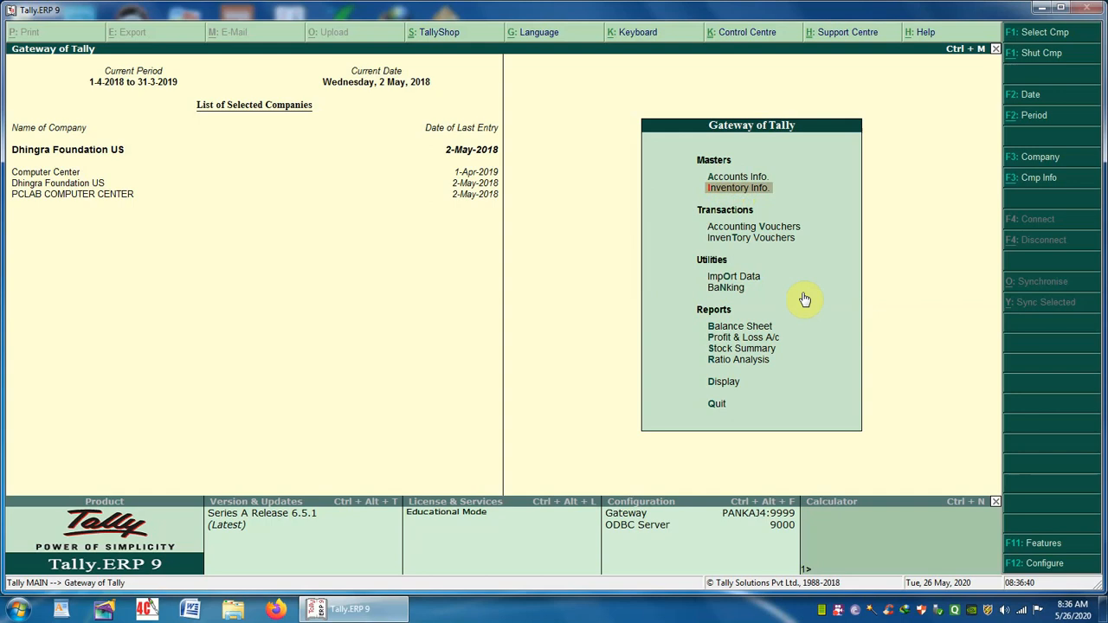
pyautogui.press('Down')
pyautogui.press('Down')
pyautogui.press('Down')
pyautogui.press('Down')
pyautogui.press('Down')
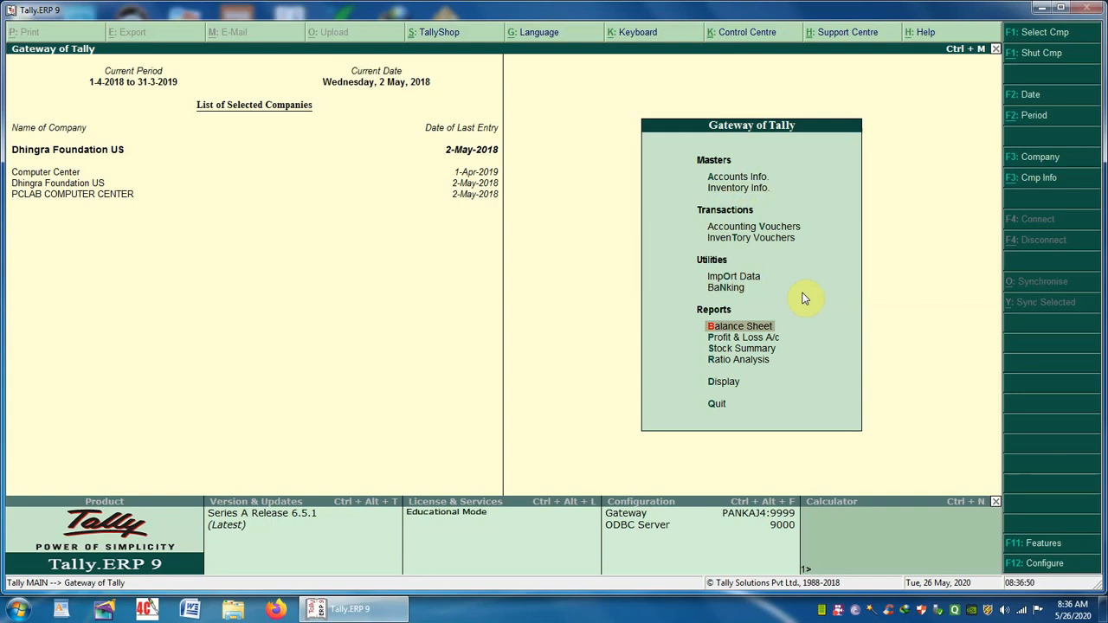
# Select and load the company Amit Kirana Shop from the list of companies
pyautogui.hotkey('alt', 'F3')
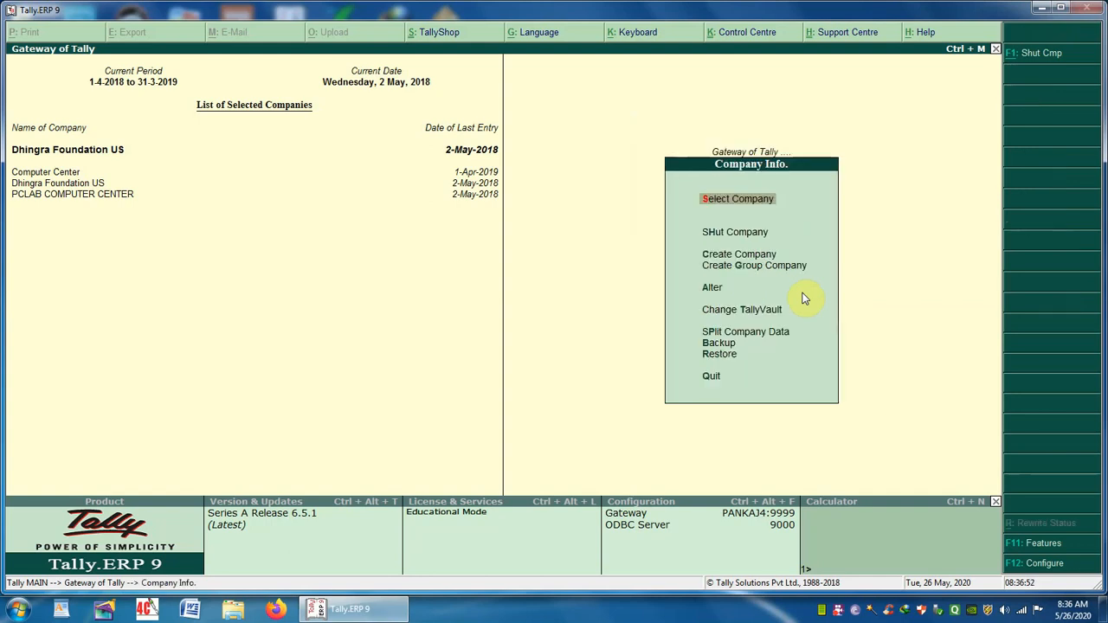
pyautogui.press('Return')
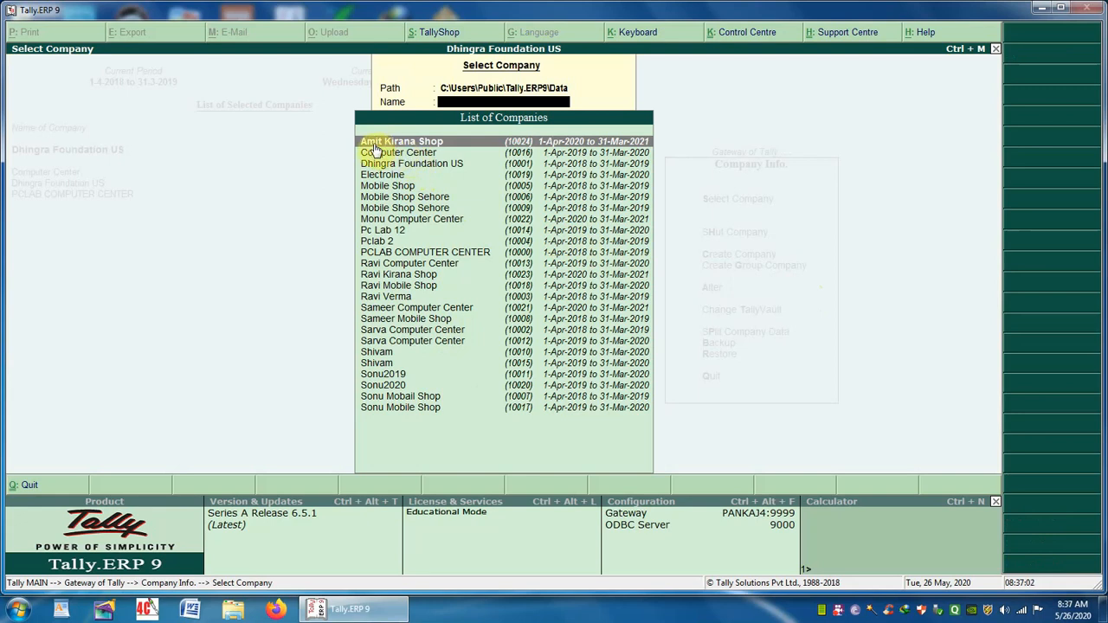
pyautogui.click(423, 142)
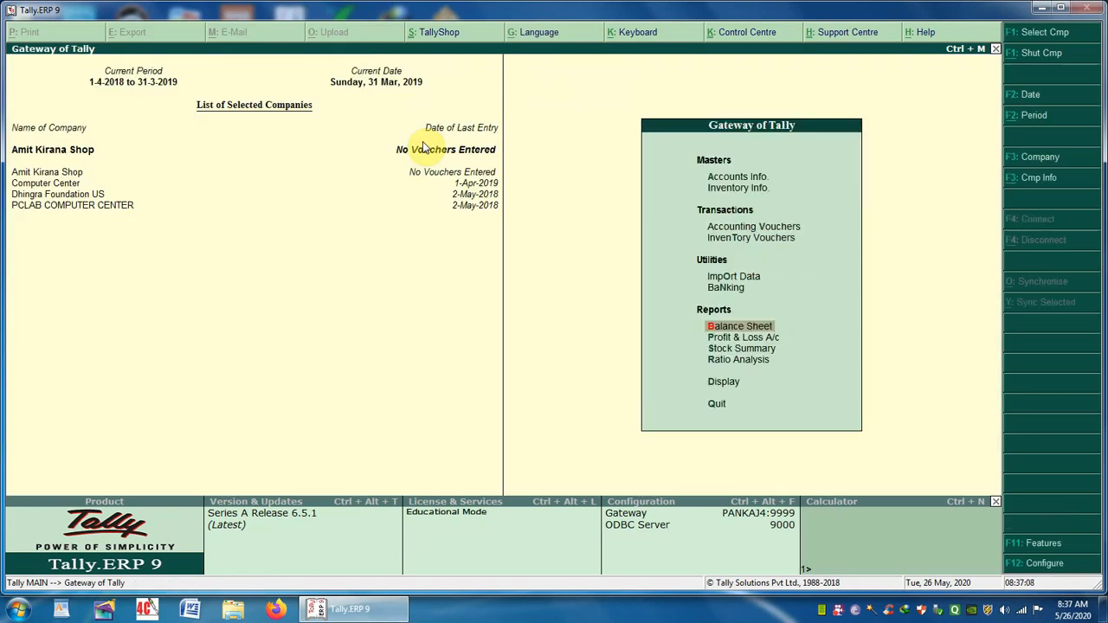
# View the company's Balance Sheet report and return to the Gateway of Tally
pyautogui.press('Down')
pyautogui.press('Up')
pyautogui.press('Return')
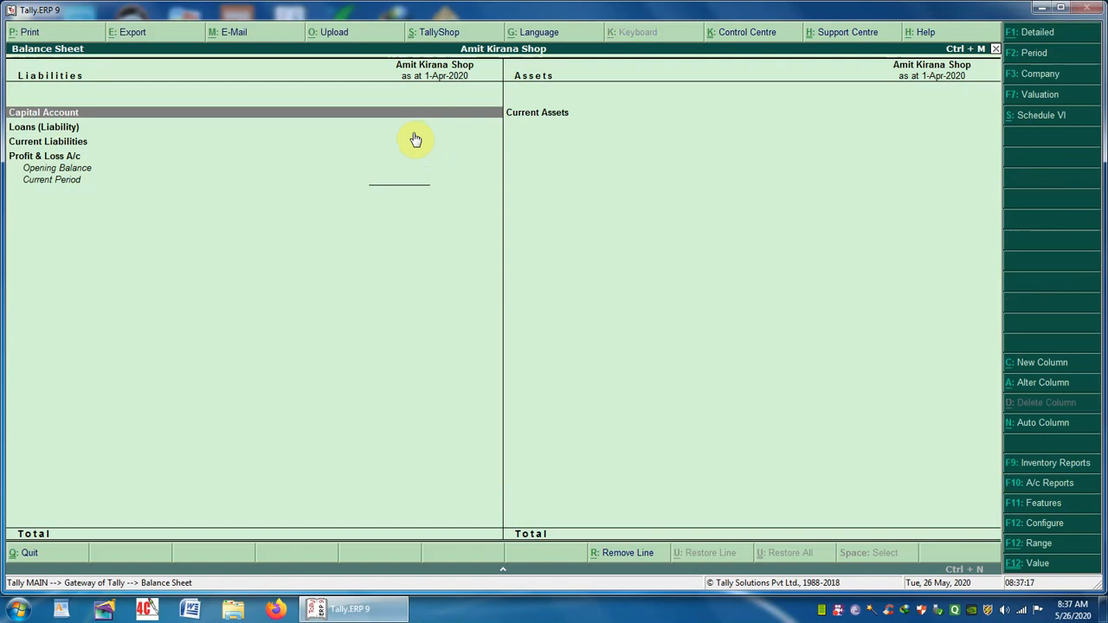
pyautogui.press('Escape')
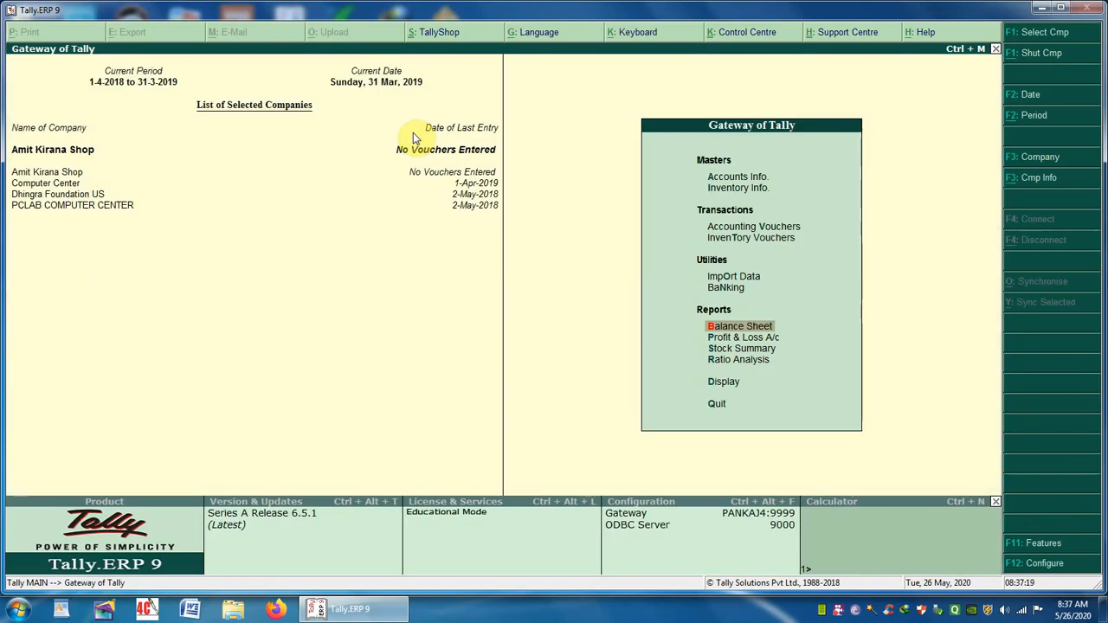
# Display the list of single ledgers, look through the existing ledgers, and return to the Gateway of Tally
pyautogui.press('Up')
pyautogui.press('Up')
pyautogui.press('Up')
pyautogui.press('Up')
pyautogui.press('Up')
pyautogui.press('Up')
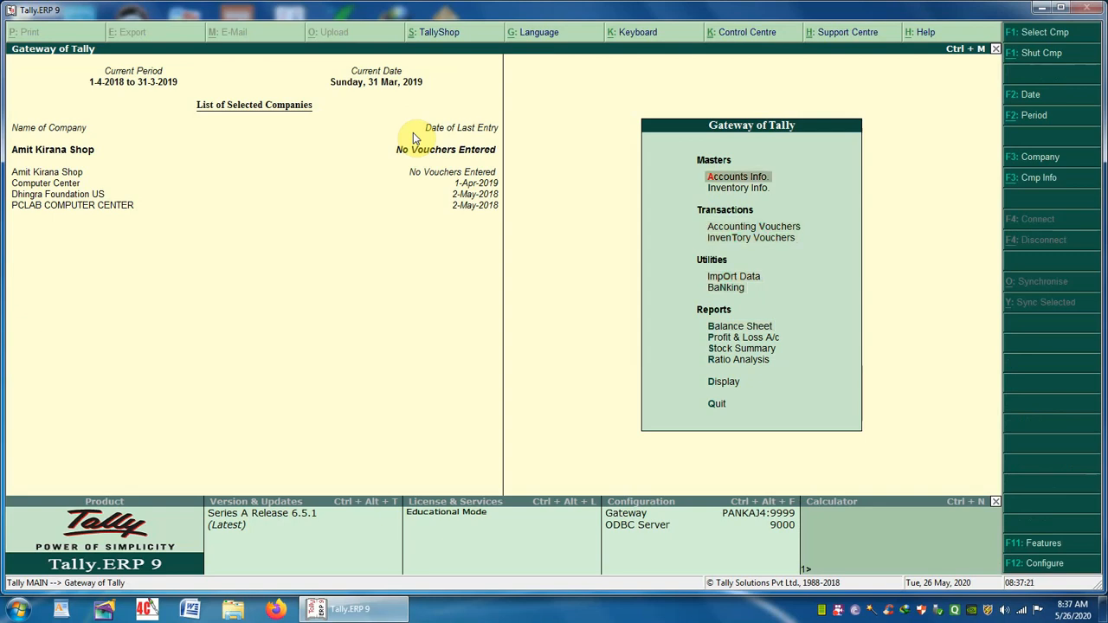
pyautogui.press('Return')
pyautogui.press('Down')
pyautogui.press('Return')
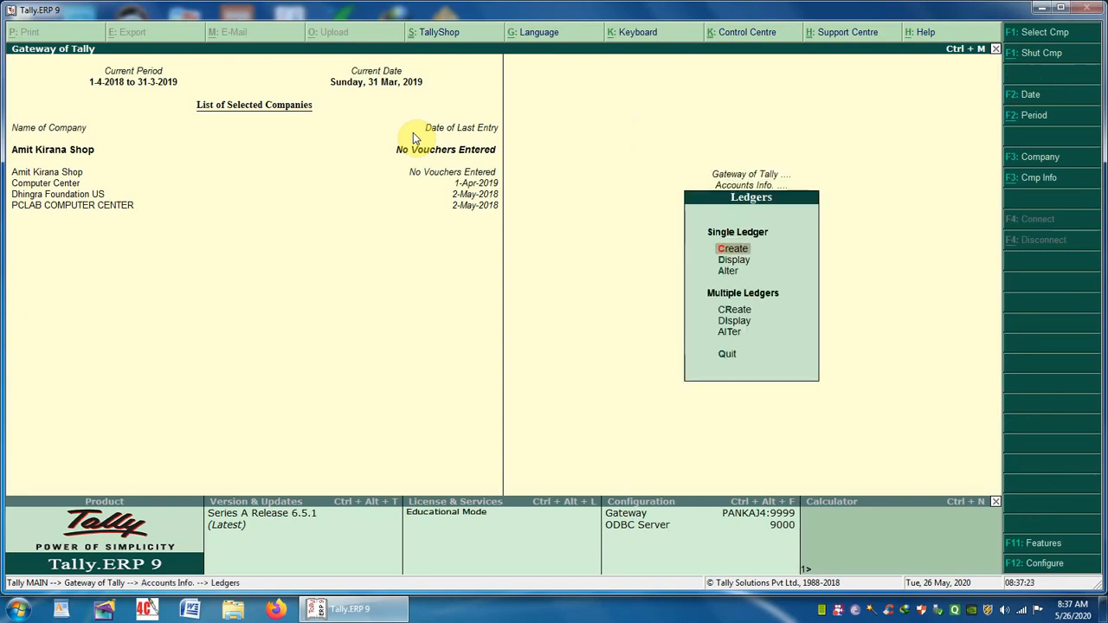
pyautogui.press('Down')
pyautogui.press('Return')
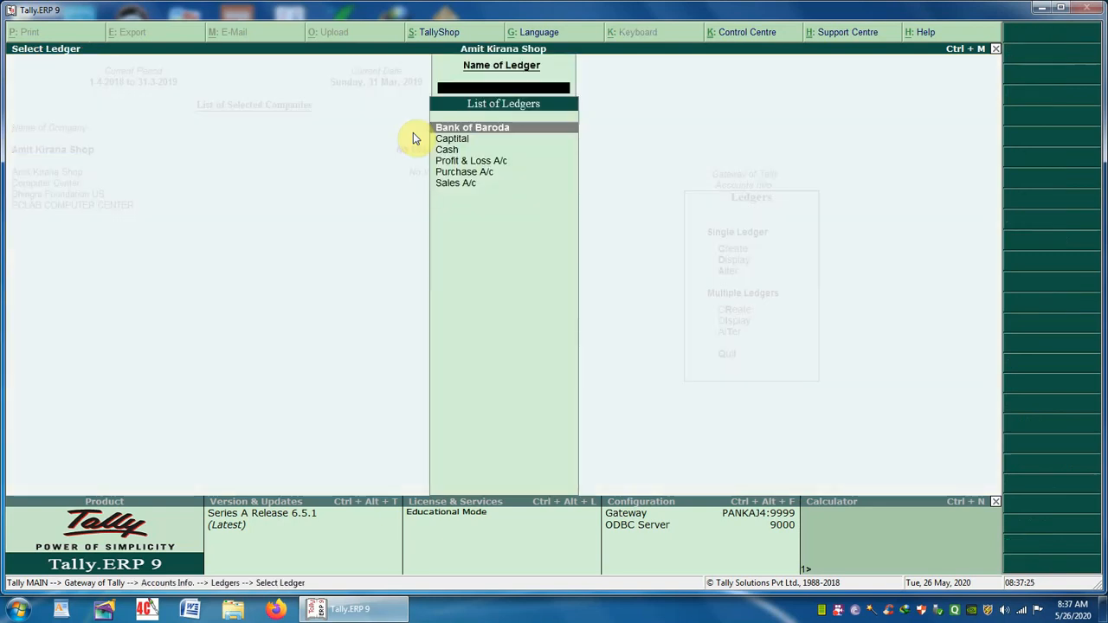
pyautogui.press('Down')
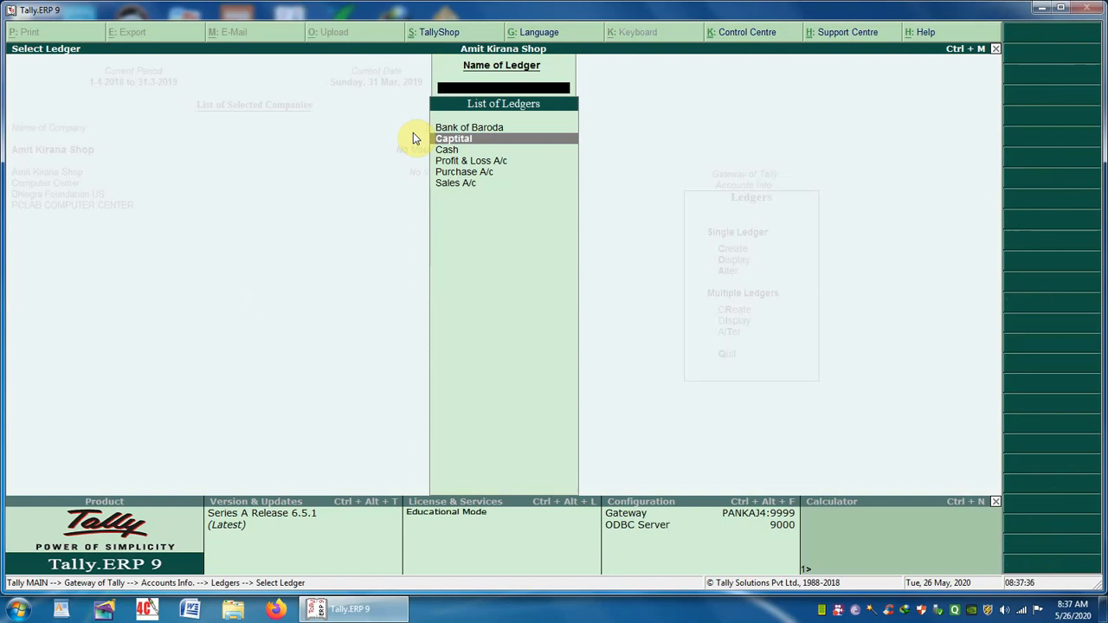
pyautogui.press('Up')
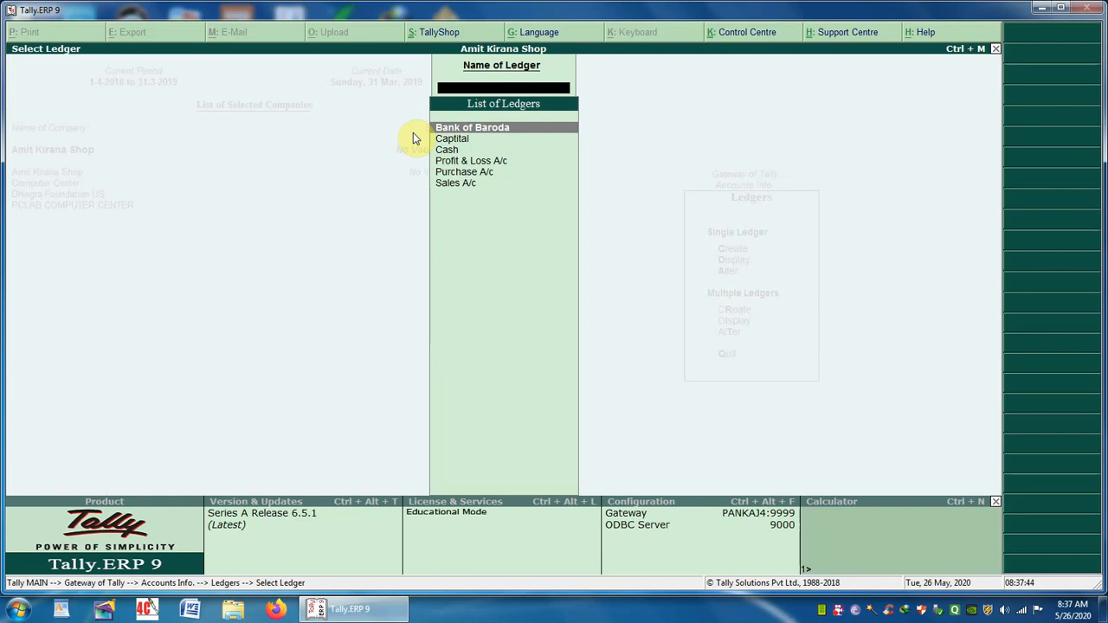
pyautogui.press('Down')
pyautogui.press('Down')
pyautogui.press('Down')
pyautogui.press('Down')
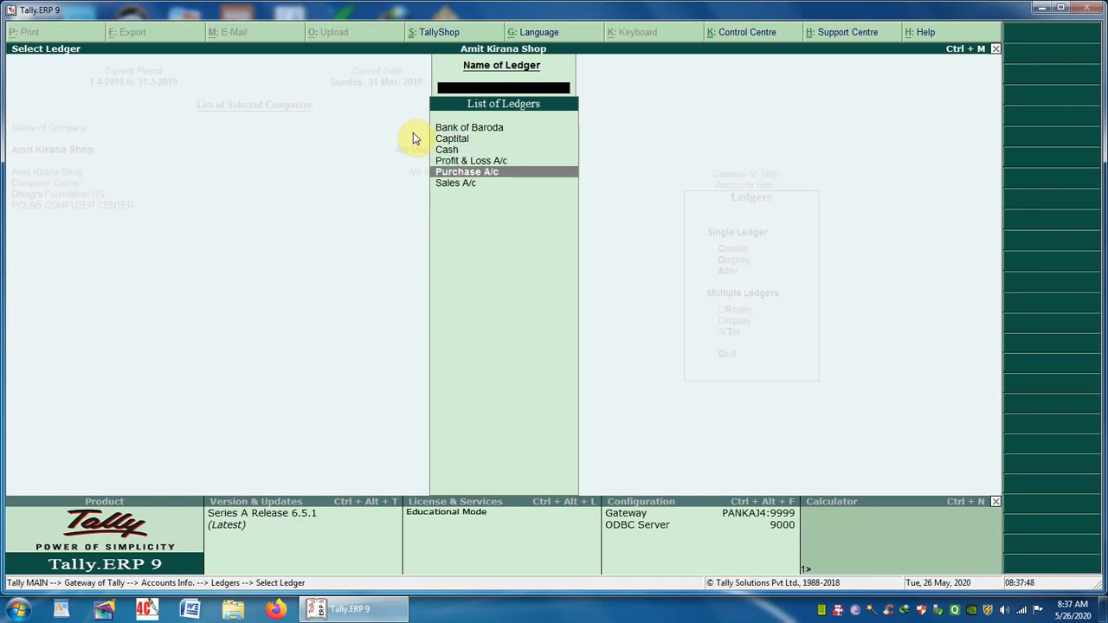
pyautogui.press('Down')
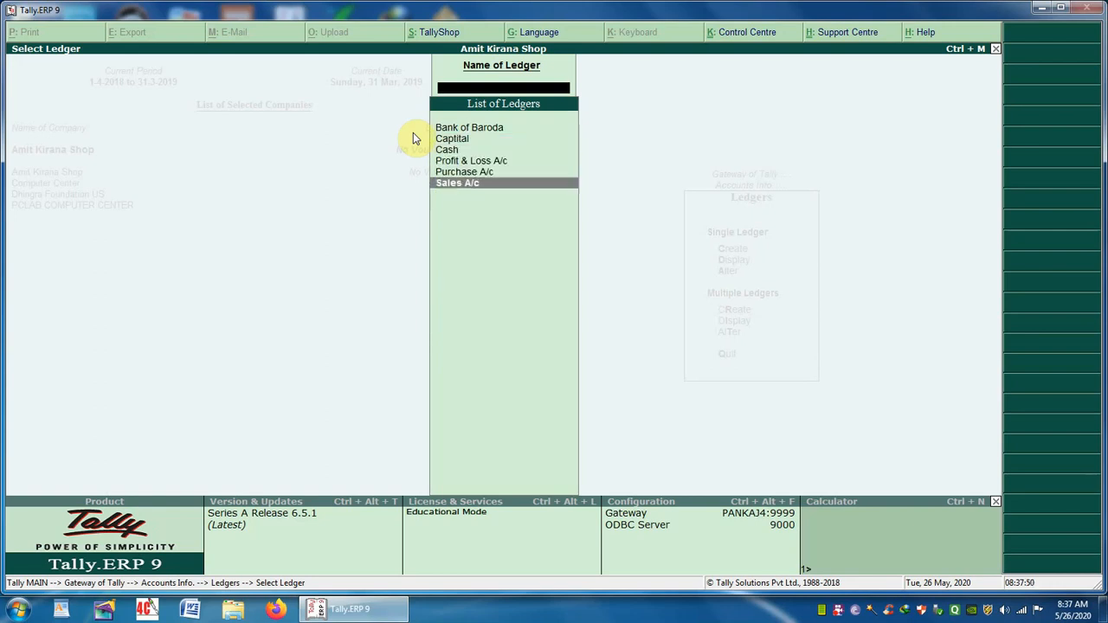
pyautogui.press('Escape')
pyautogui.press('Escape')
pyautogui.press('Escape')
# Look through the Inventory Info options from Stock Groups to Units of Measure and return to the Gateway of Tally
pyautogui.press('Down')
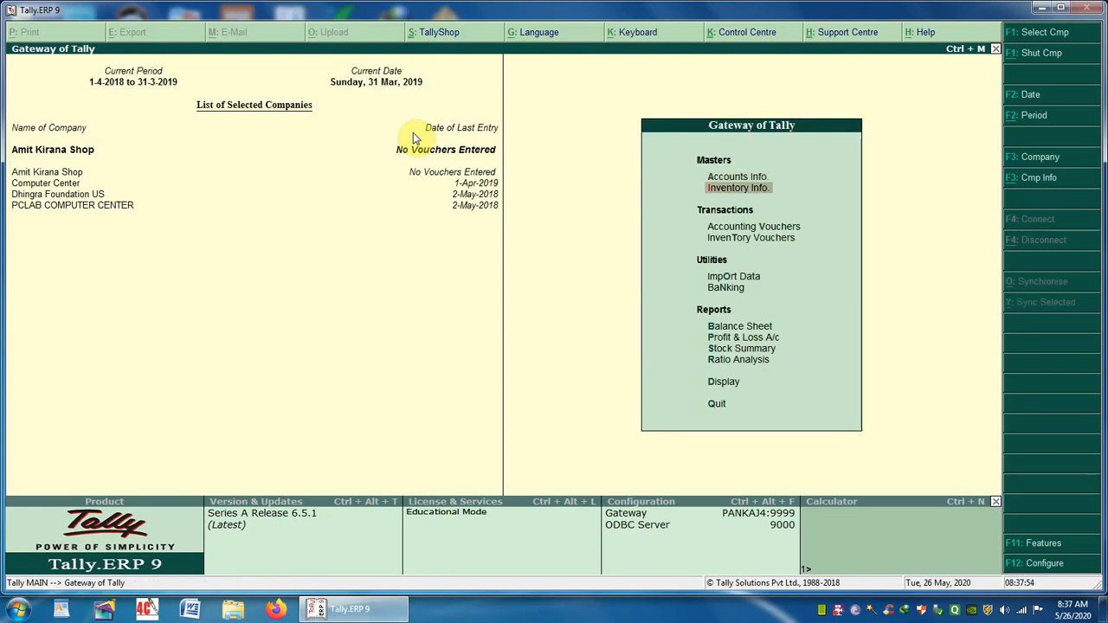
pyautogui.press('Return')
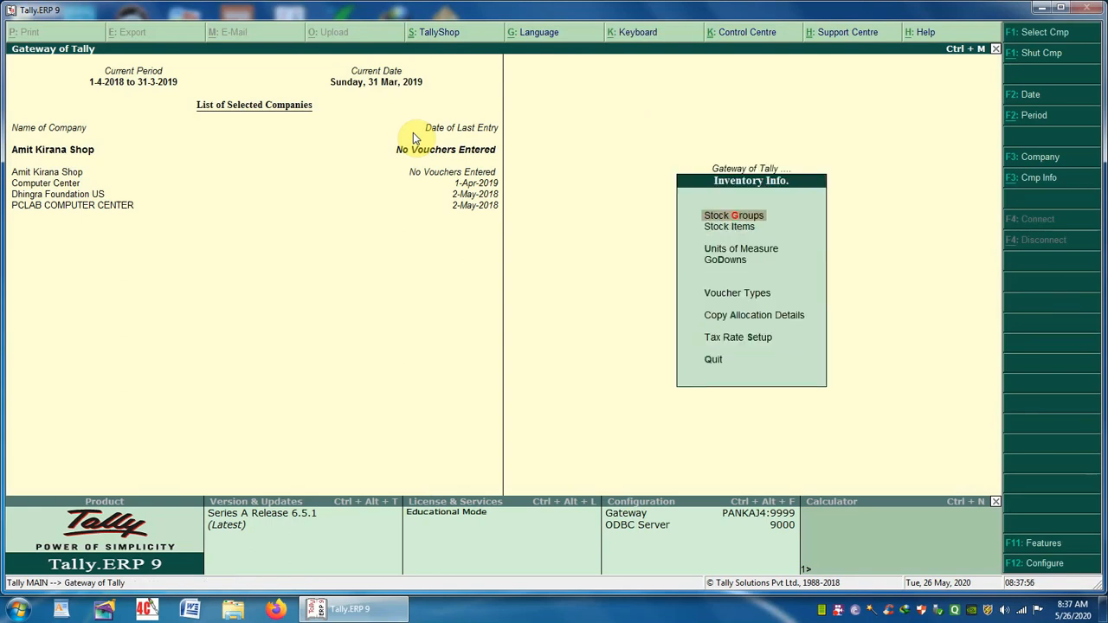
pyautogui.press('Down')
pyautogui.press('Down')
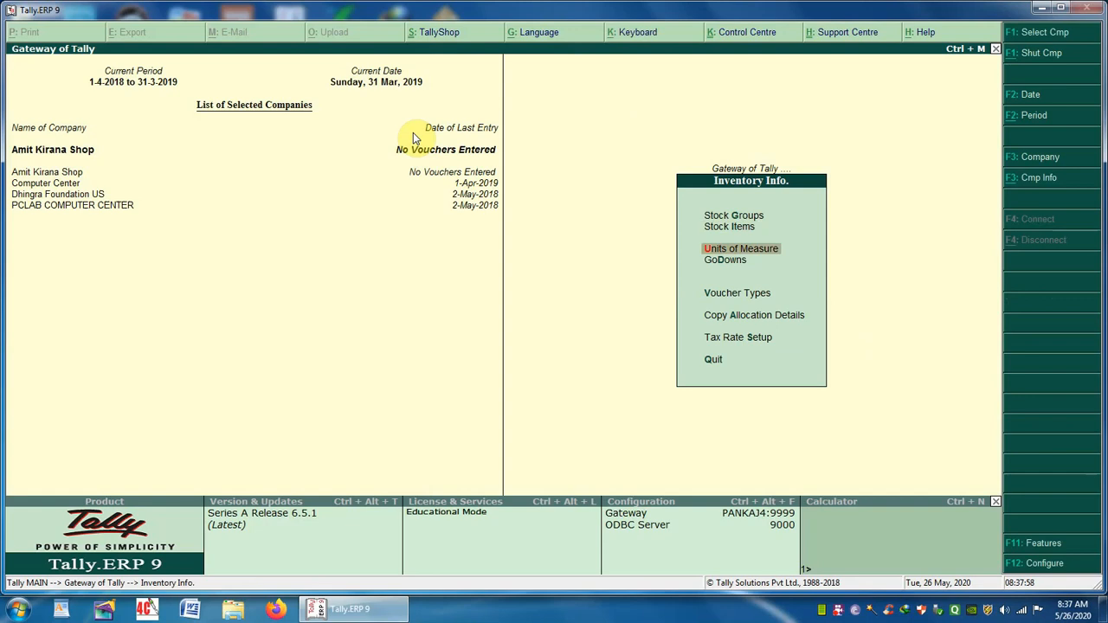
pyautogui.press('Up')
pyautogui.press('Up')
pyautogui.press('Down')
pyautogui.press('Down')
pyautogui.press('Up')
pyautogui.press('Up')
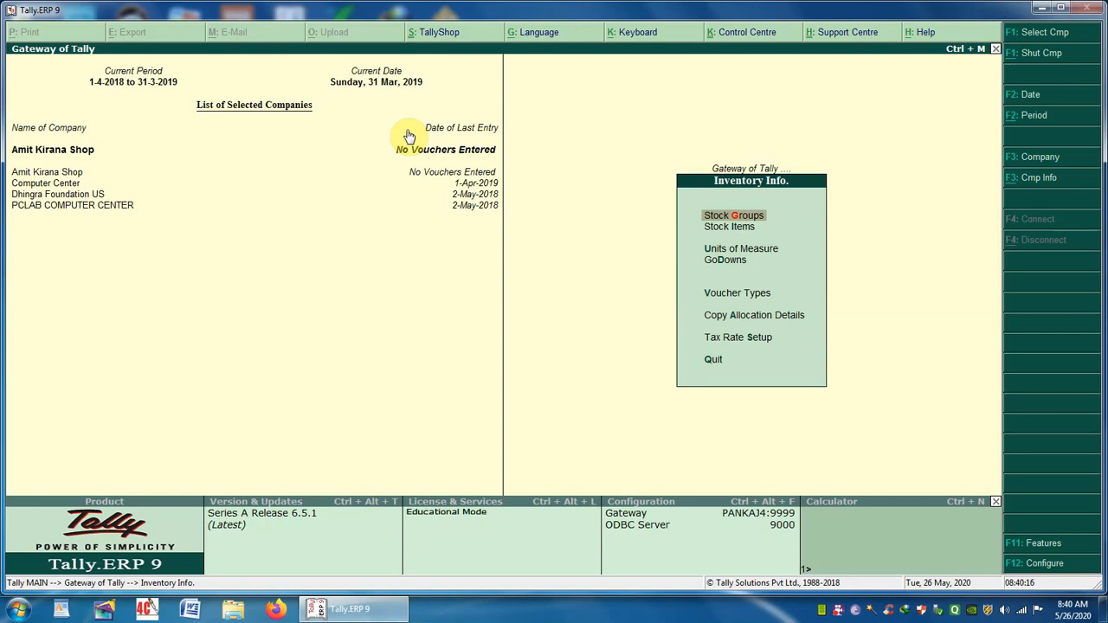
pyautogui.press('Escape')
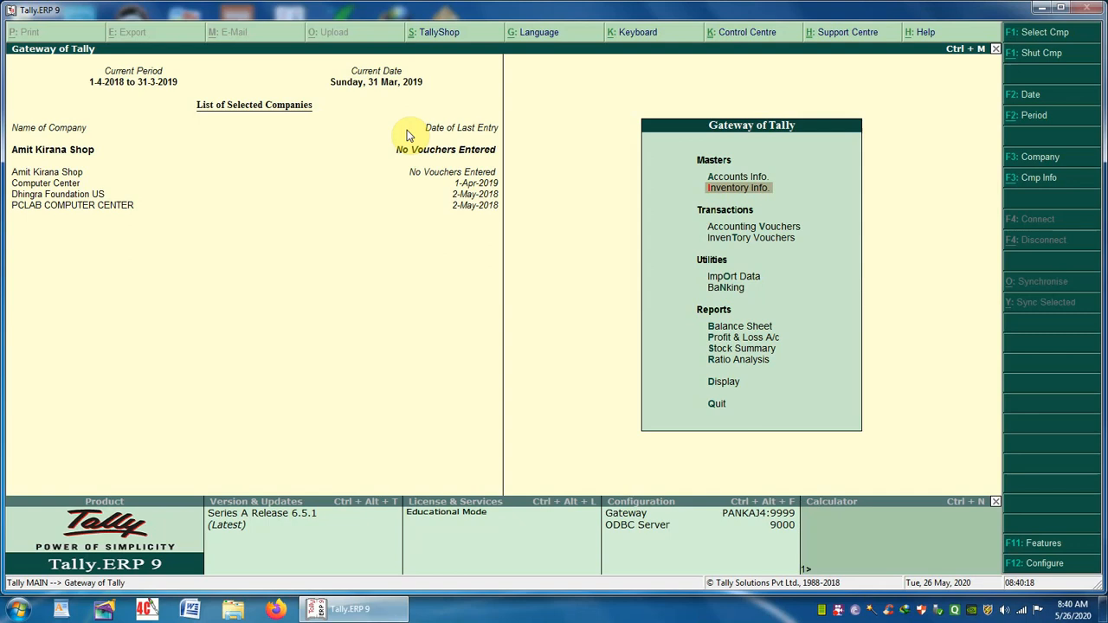
# Start a Receipt accounting voucher with Cash as the account
pyautogui.press('Down')
pyautogui.press('Down')
pyautogui.press('Down')
pyautogui.press('Up')
pyautogui.press('Up')
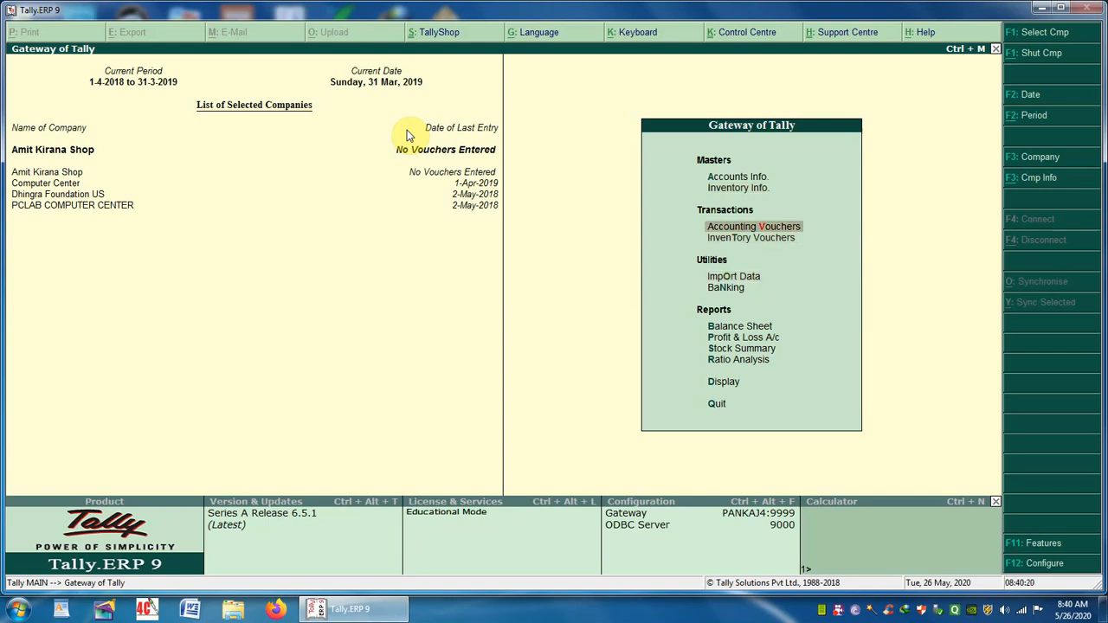
pyautogui.press('Return')
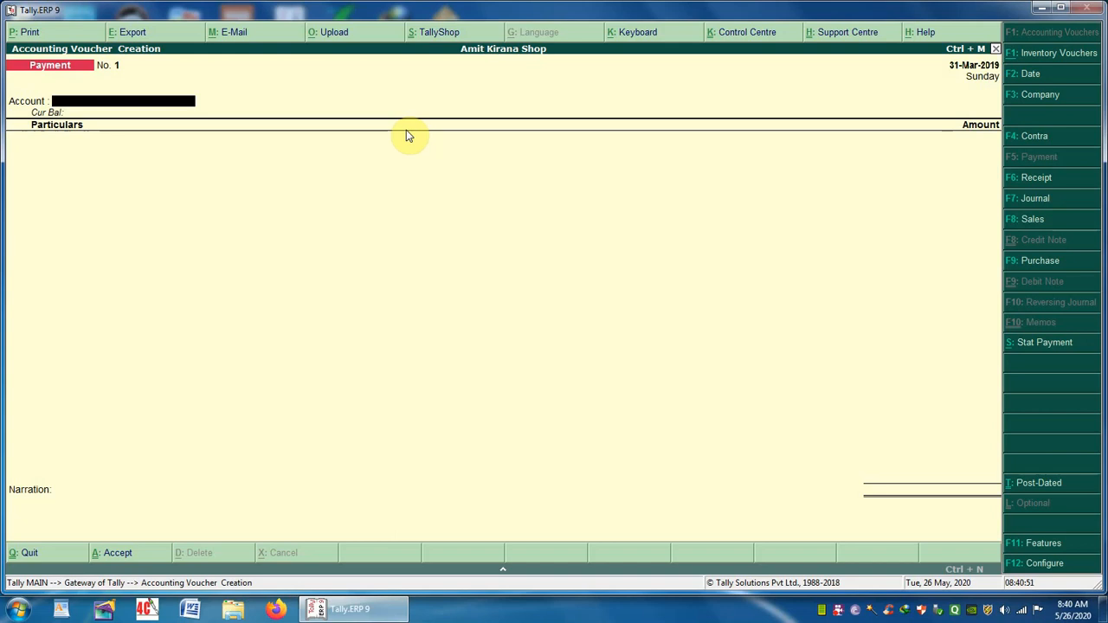
pyautogui.click(1035, 179)
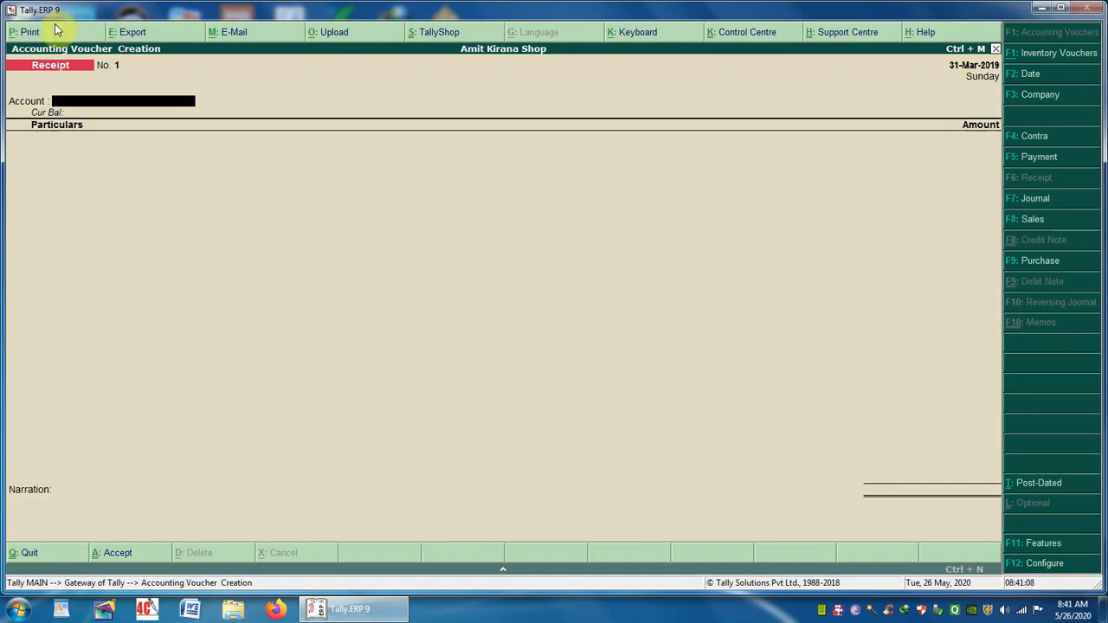
pyautogui.click(57, 102)
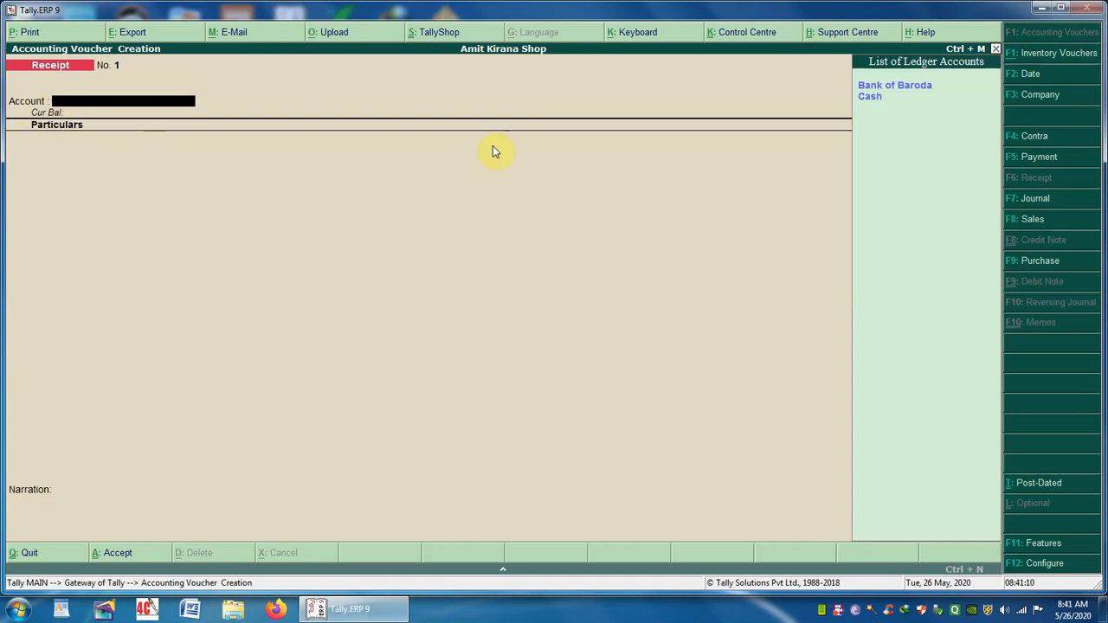
pyautogui.click(881, 100)
pyautogui.click(882, 102)
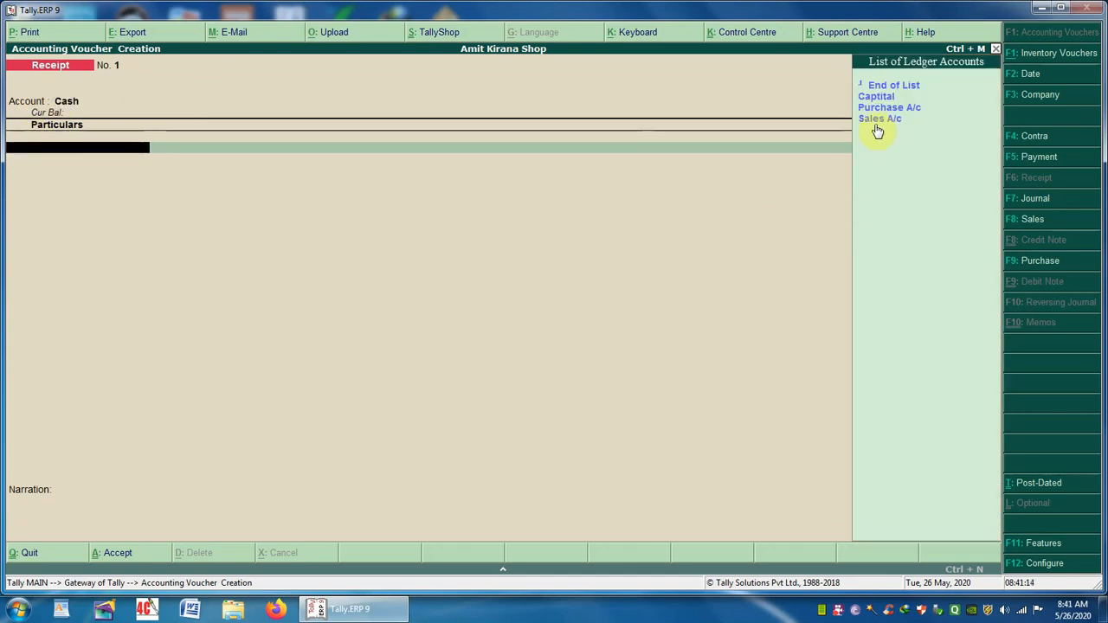
# Add the Captital ledger to the receipt voucher with an amount of 50000 and finish the particulars
pyautogui.click(881, 101)
pyautogui.click(881, 101)
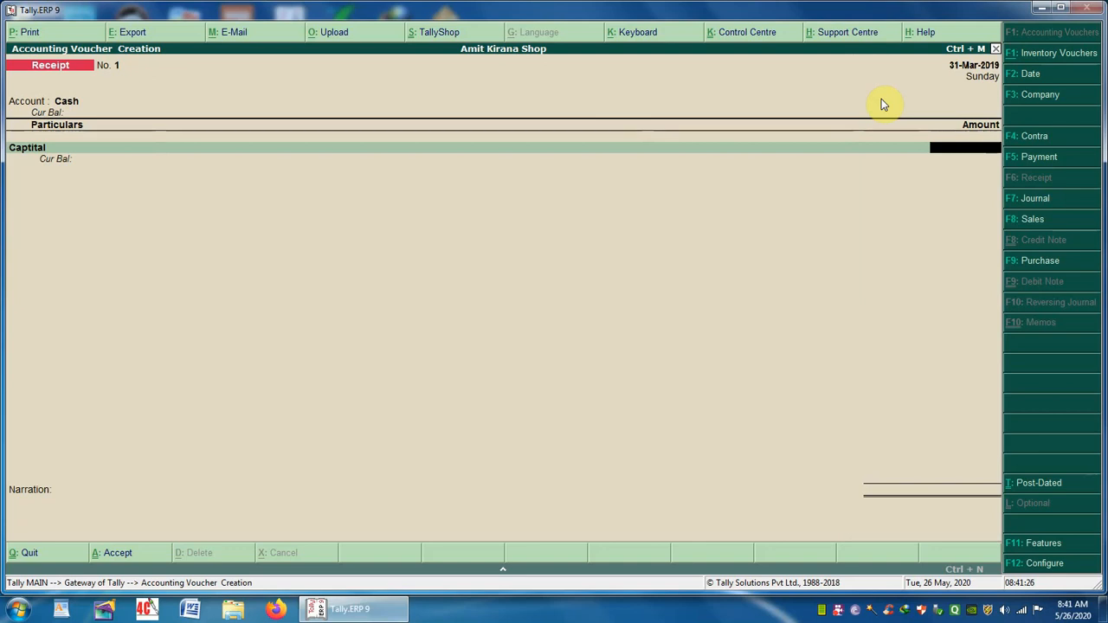
pyautogui.write('50000')
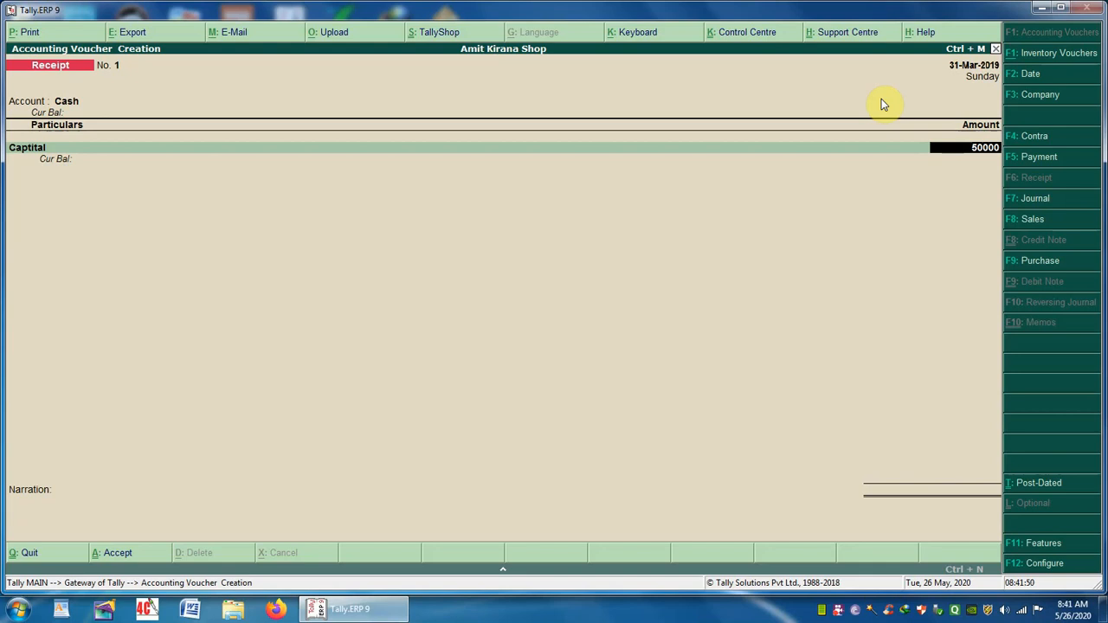
pyautogui.press('Return')
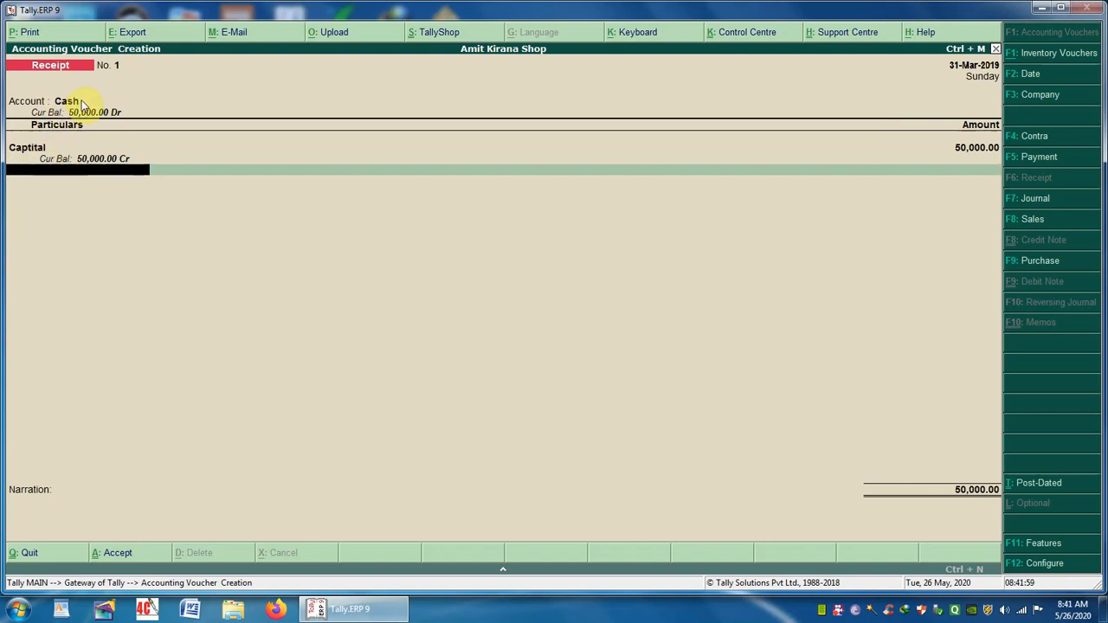
pyautogui.press('Return')
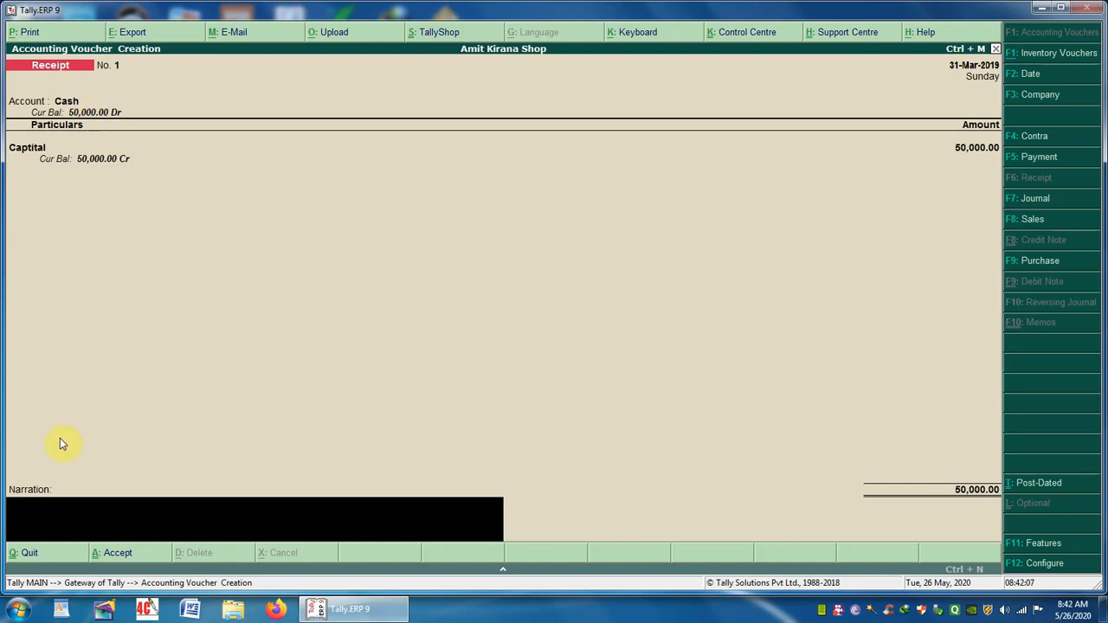
# Enter the narration "shop good purchase" and try to save the receipt voucher
pyautogui.write('shop')
pyautogui.write(' good')
pyautogui.write(' ;pu')
pyautogui.press('BackSpace')
pyautogui.press('BackSpace')
pyautogui.write('purchase')
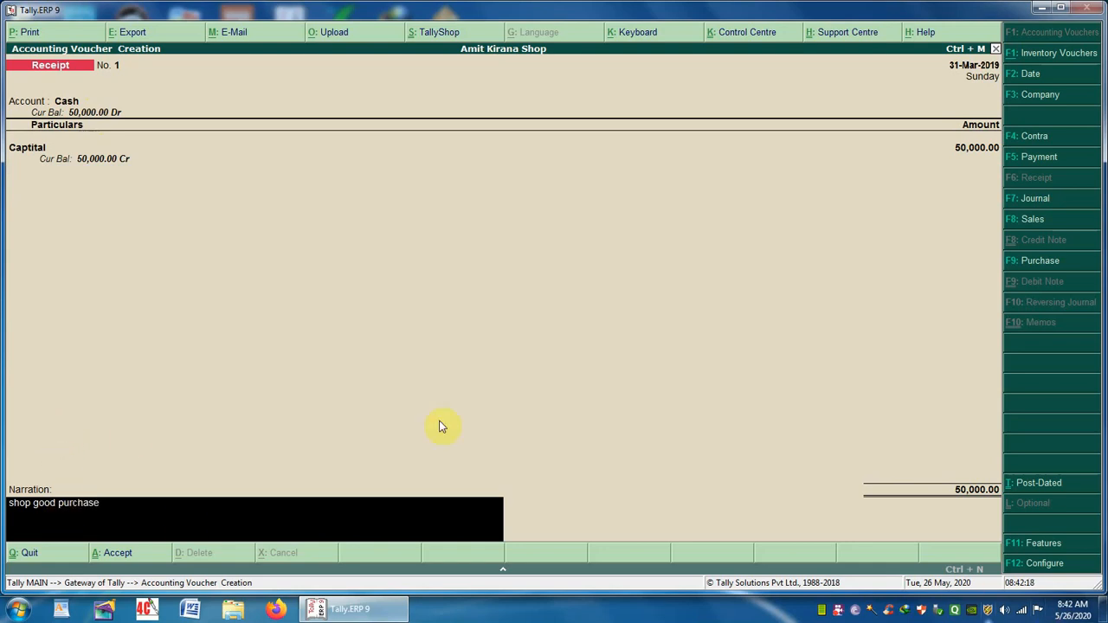
pyautogui.press('Return')
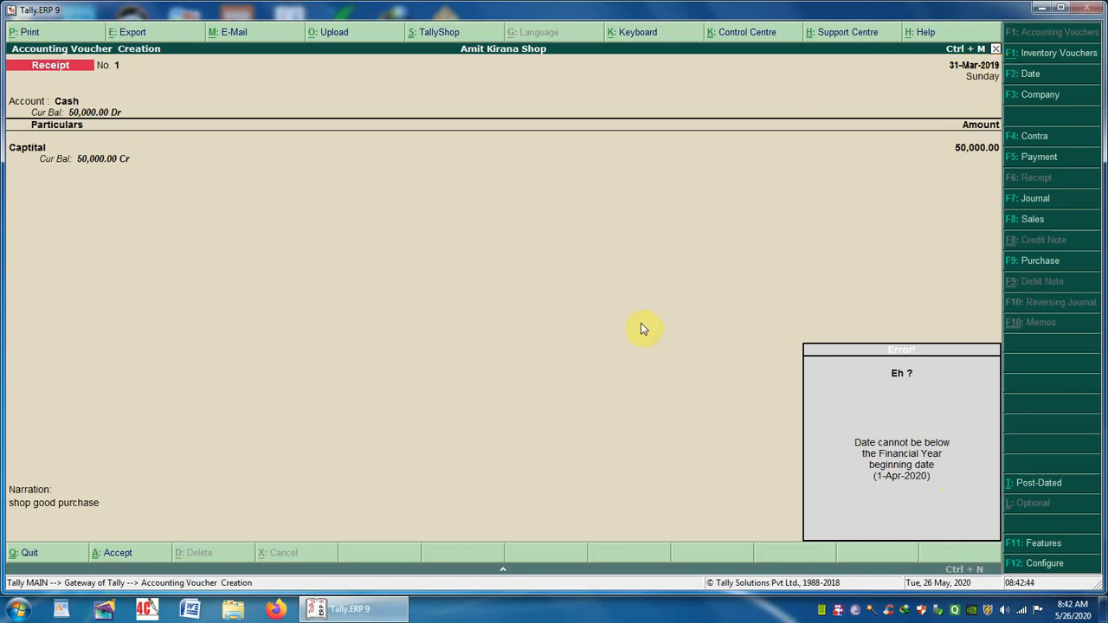
# Quit the receipt voucher without saving it
pyautogui.press('Escape')
pyautogui.press('Escape')
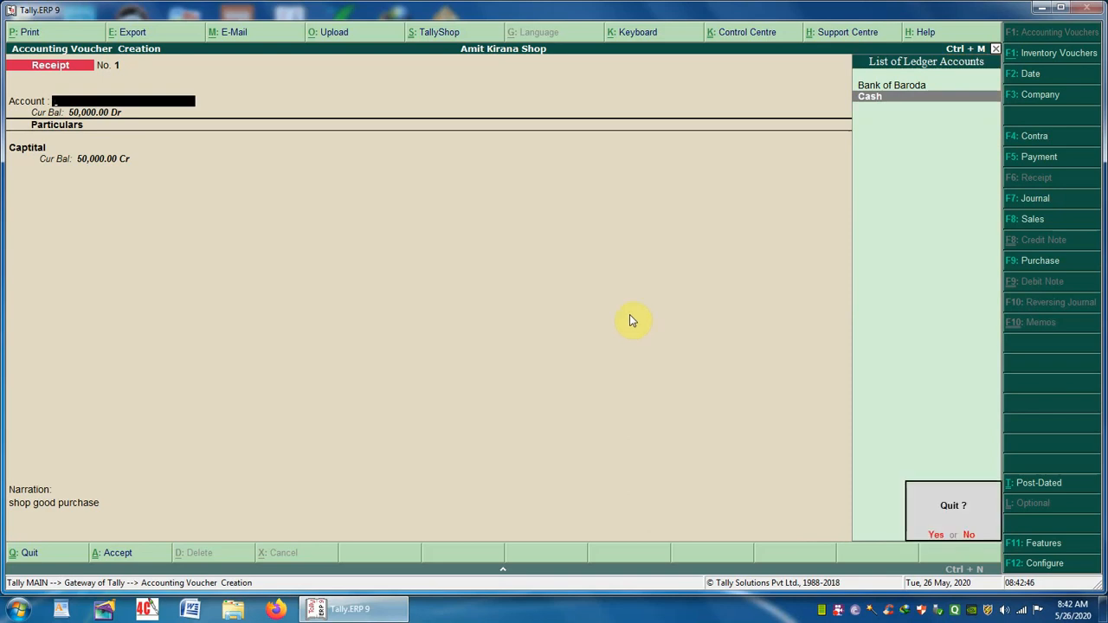
pyautogui.press('y')
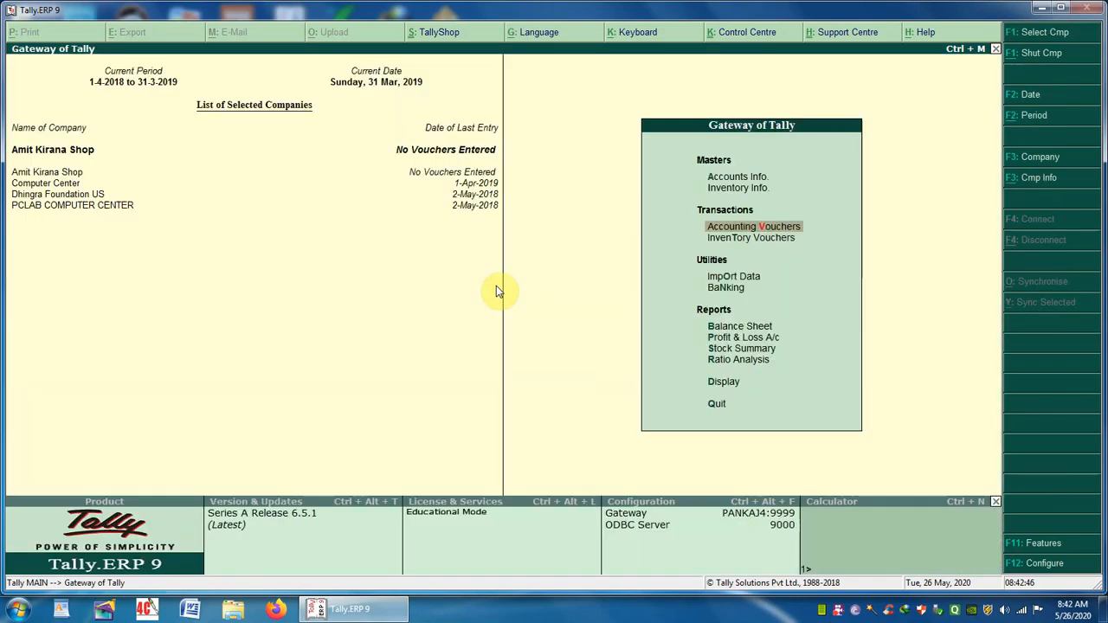
# Change the company's current period to run from 1-4-2020 to 1-4-2020
pyautogui.click(113, 80)
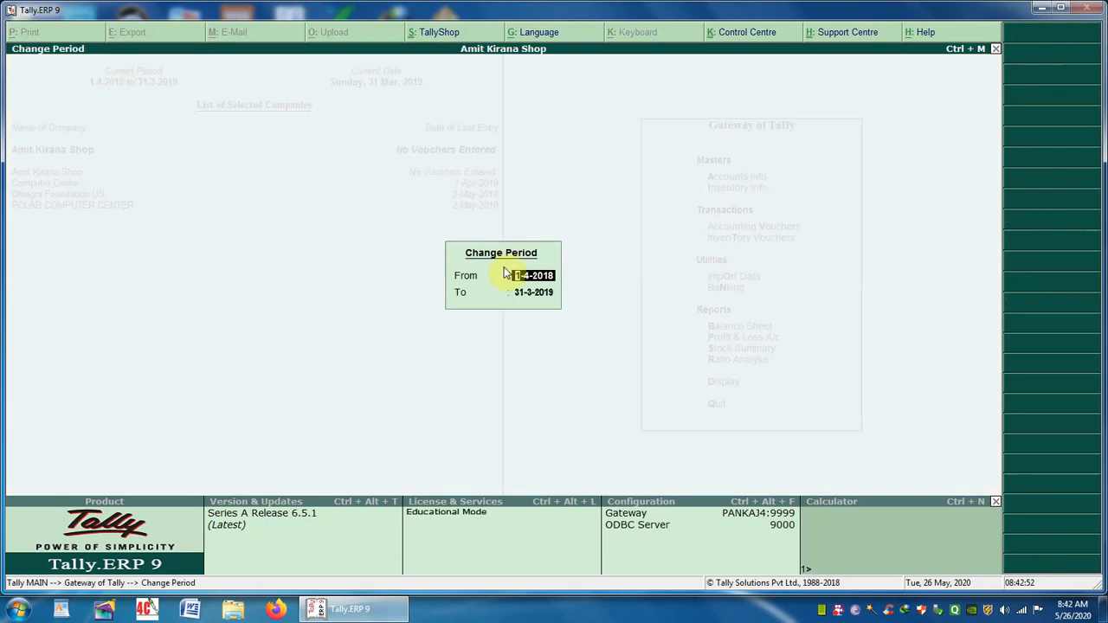
pyautogui.write('1-4')
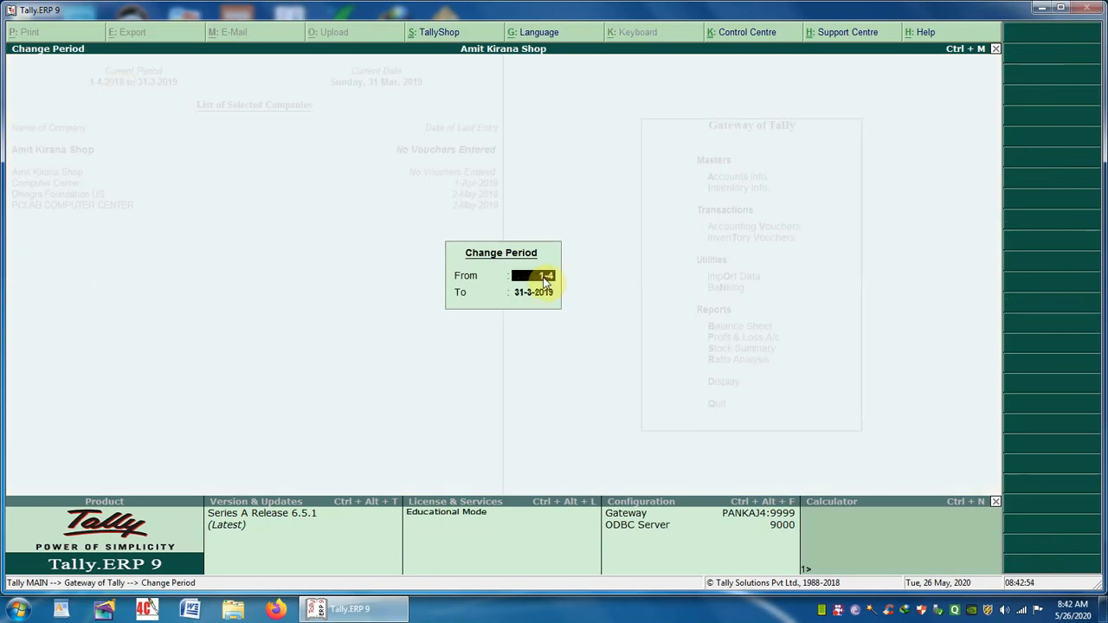
pyautogui.write('-2020')
pyautogui.press('Return')
pyautogui.write('1-4-')
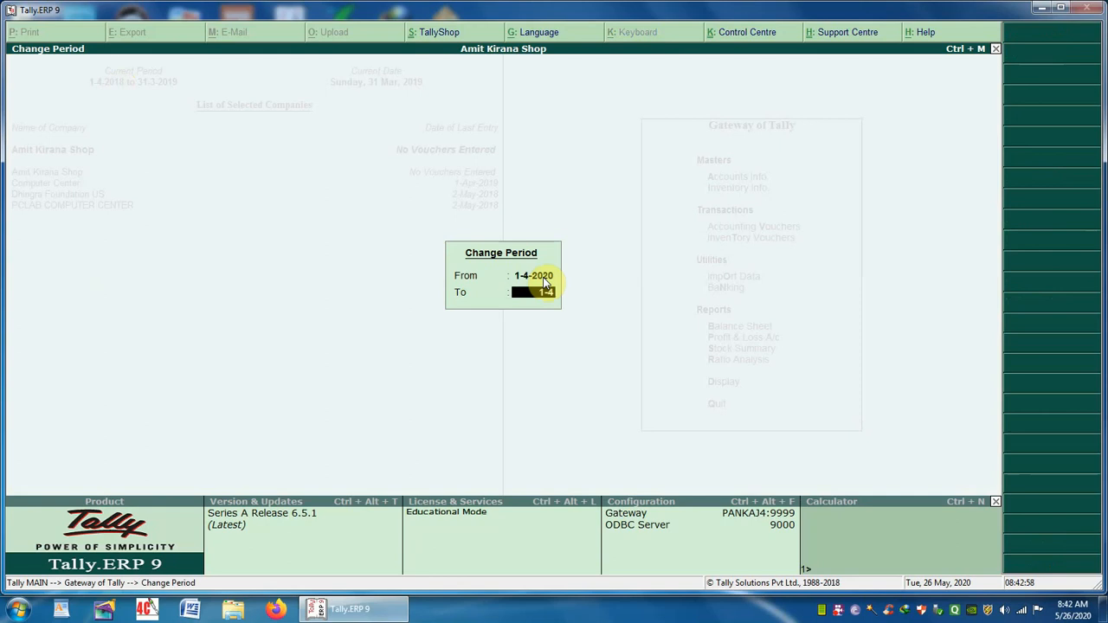
pyautogui.write('2020')
pyautogui.press('Return')
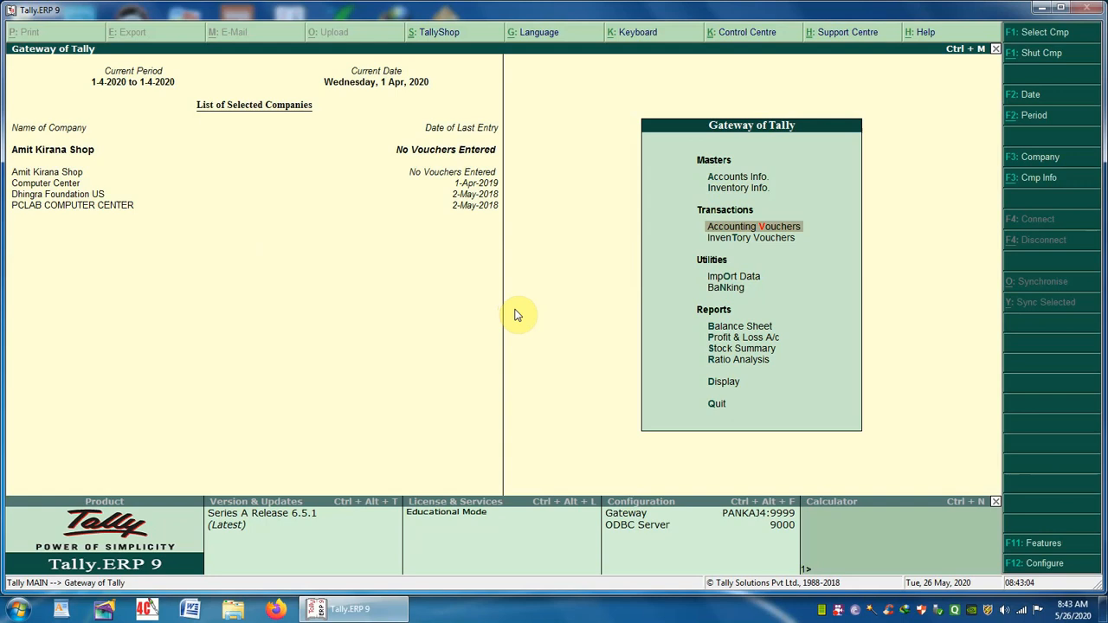
# Start a Receipt voucher with Cash as the account and enter the Captital ledger with an amount of 50000
pyautogui.press('Return')
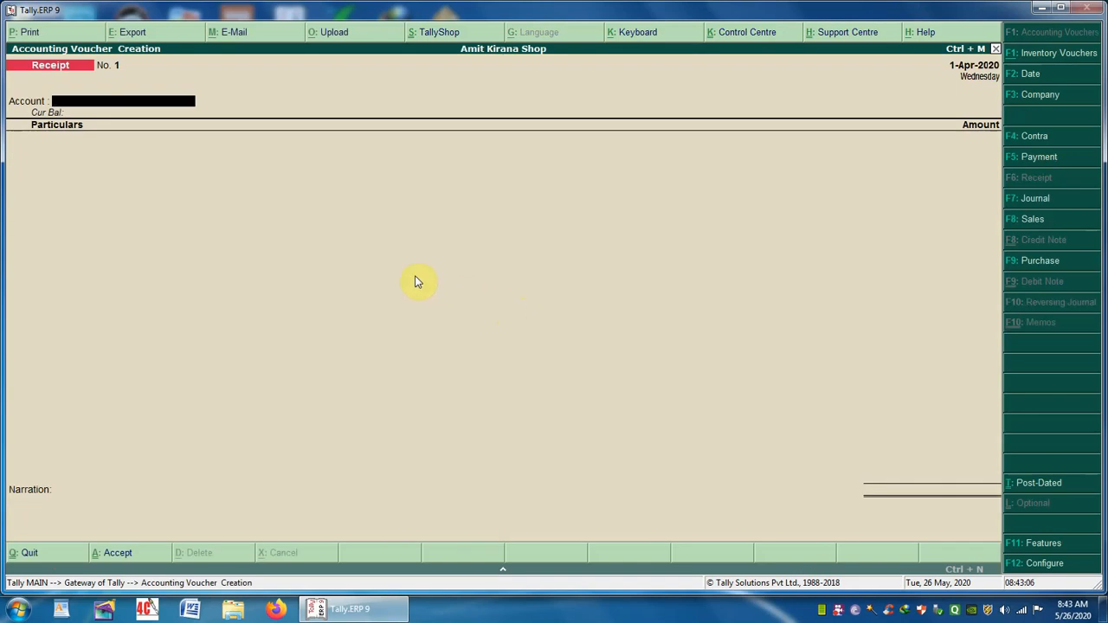
pyautogui.write('c')
pyautogui.press('Return')
pyautogui.write('c')
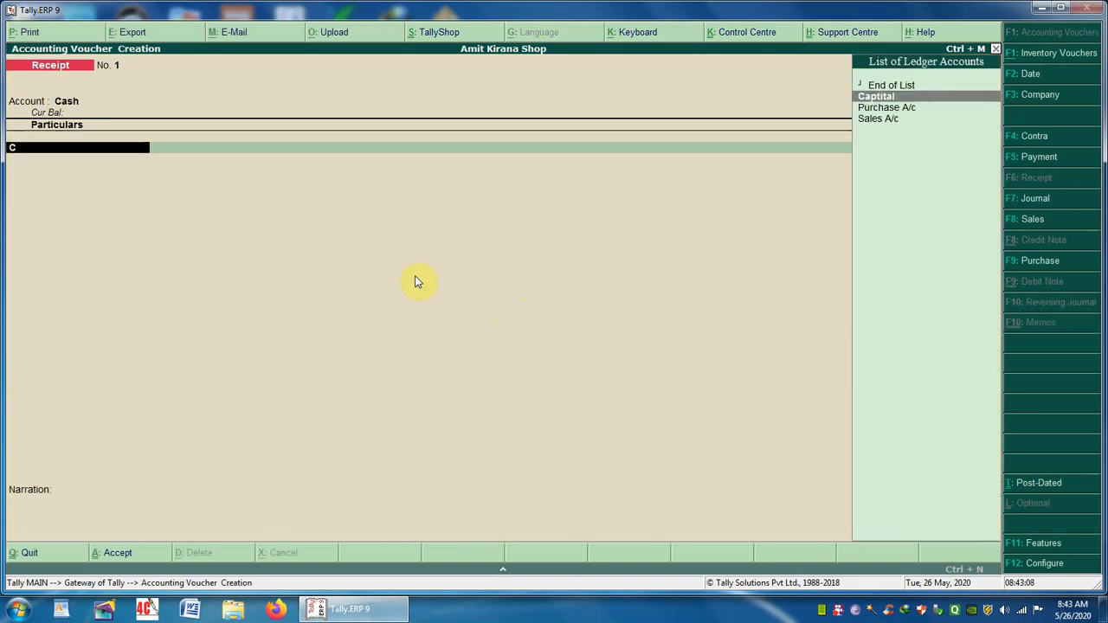
pyautogui.press('Return')
pyautogui.write('50000')
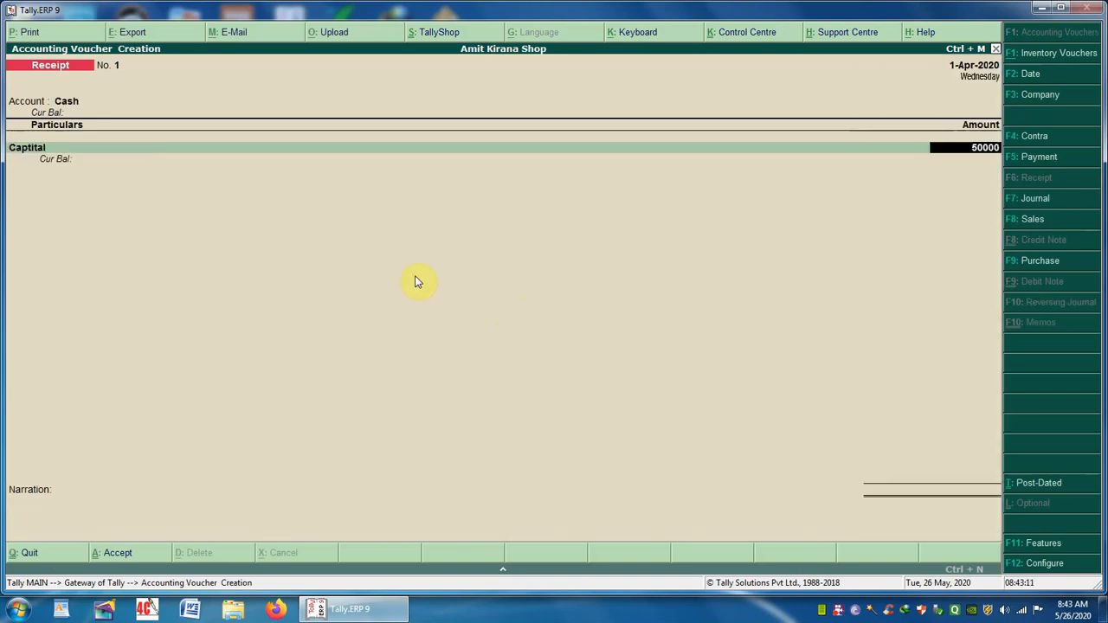
pyautogui.press('Return')
pyautogui.press('Return')
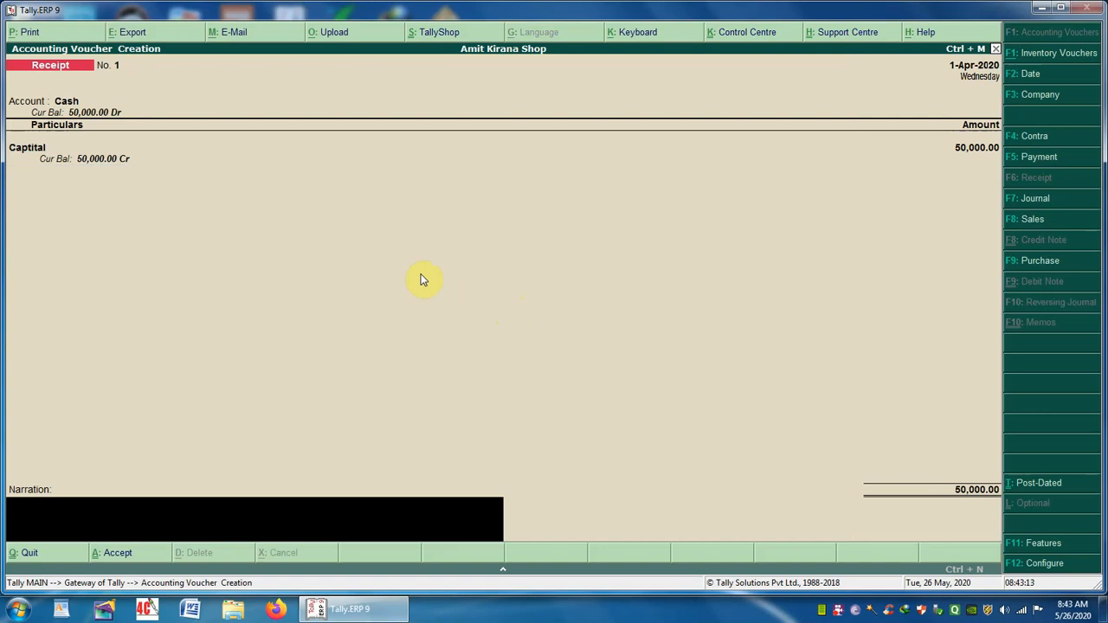
# Enter the narration "shop good purchase", save the receipt voucher and leave voucher entry
pyautogui.write('shop good purchase')
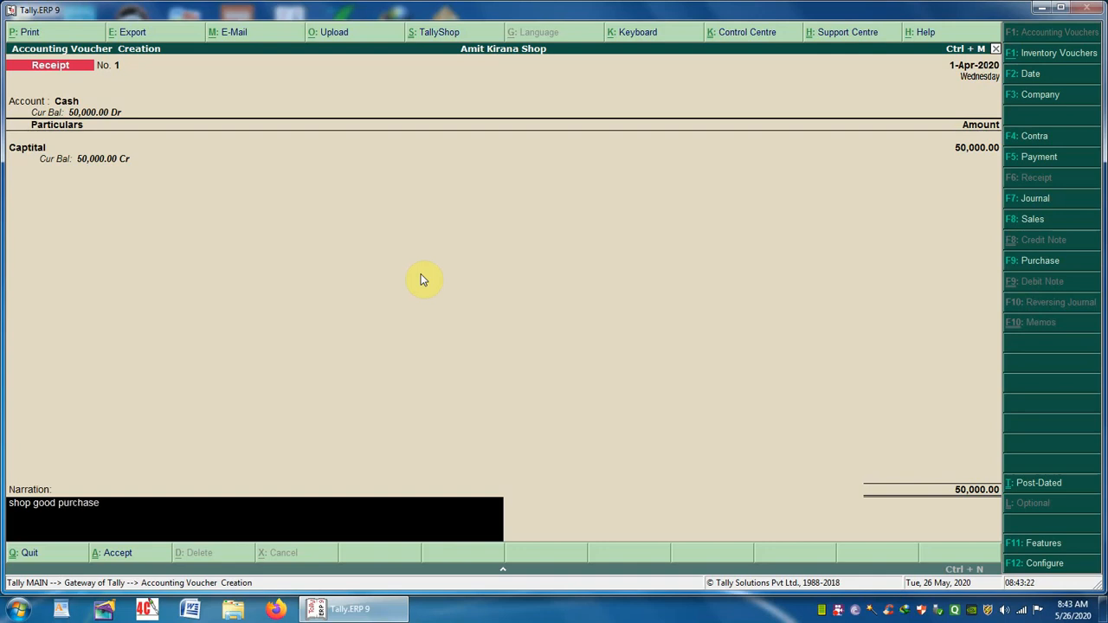
pyautogui.press('Return')
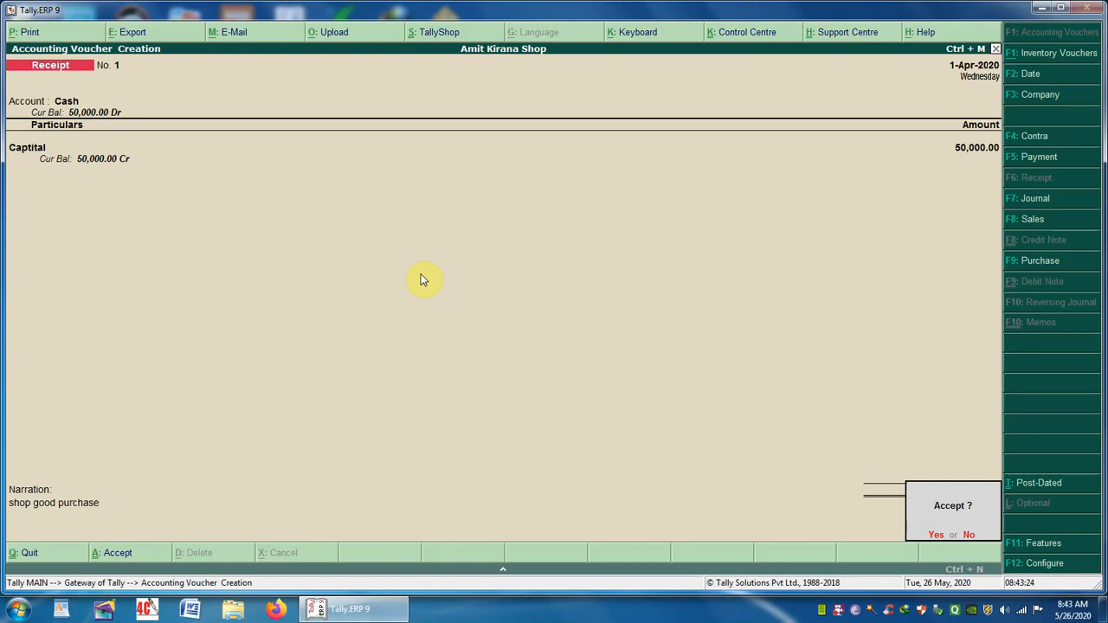
pyautogui.press('Return')
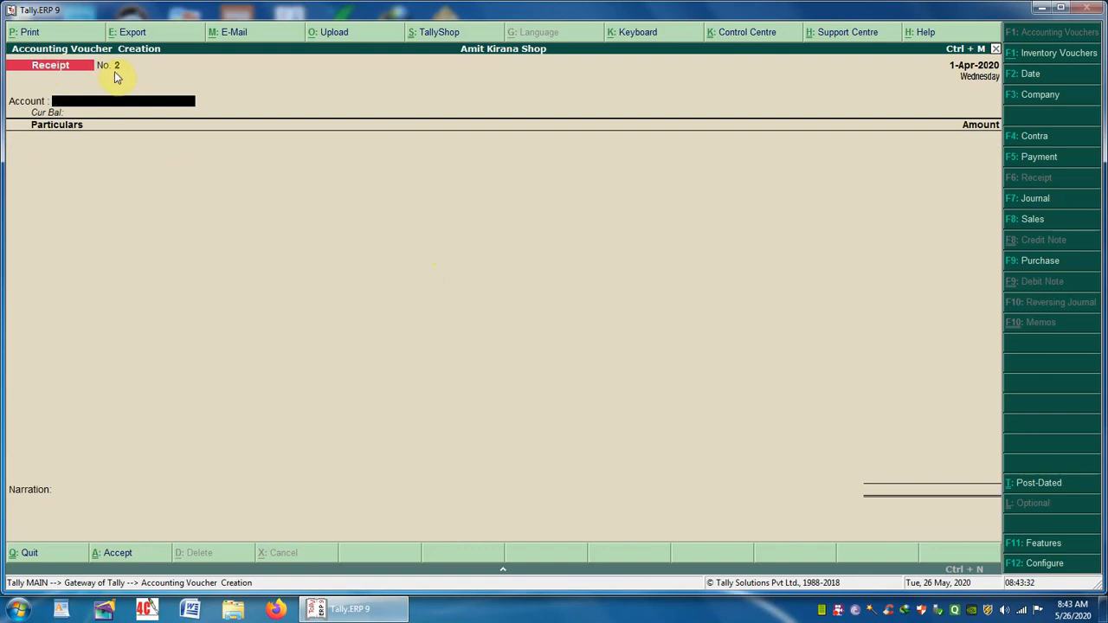
pyautogui.press('Escape')
pyautogui.press('y')
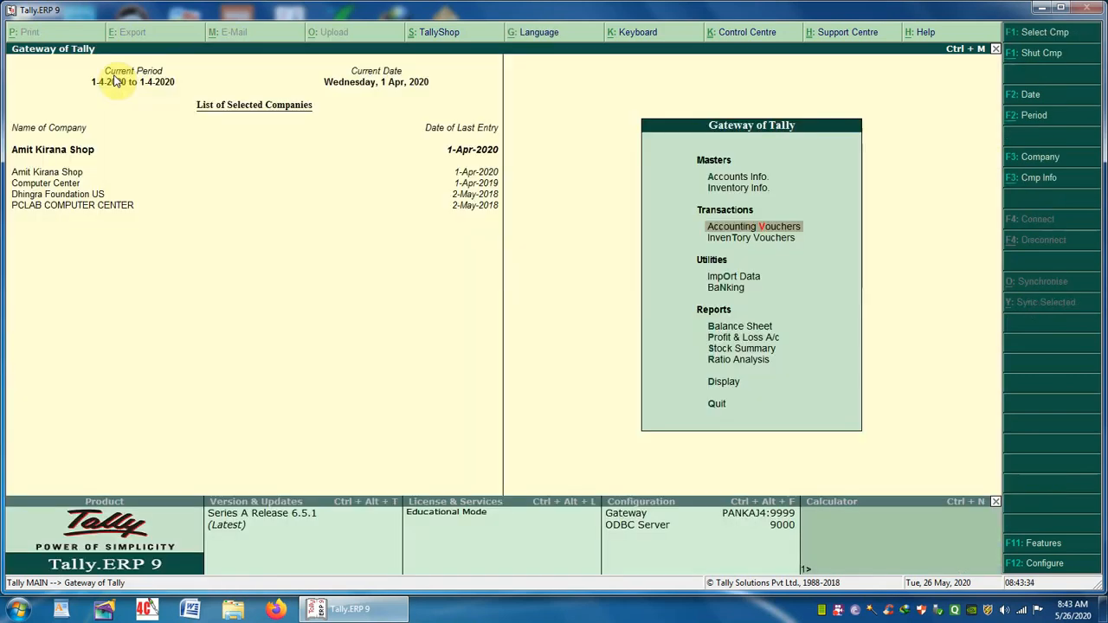
# Open the Balance Sheet report for Amit Kirana Shop
pyautogui.press('Down')
pyautogui.press('Down')
pyautogui.press('Down')
pyautogui.press('Down')
pyautogui.press('Down')
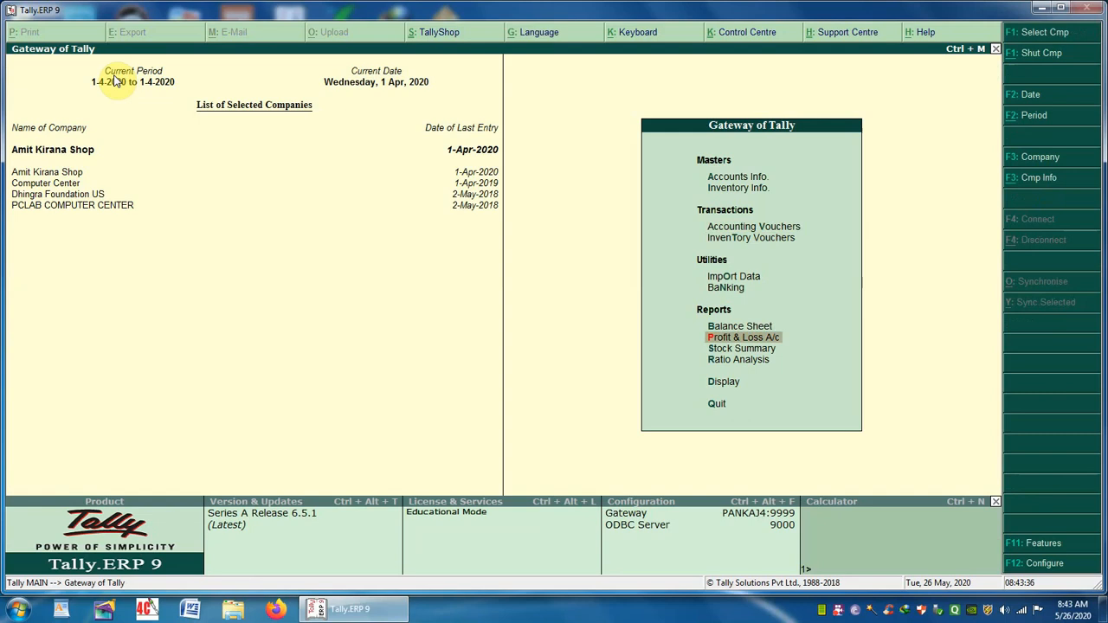
pyautogui.press('Up')
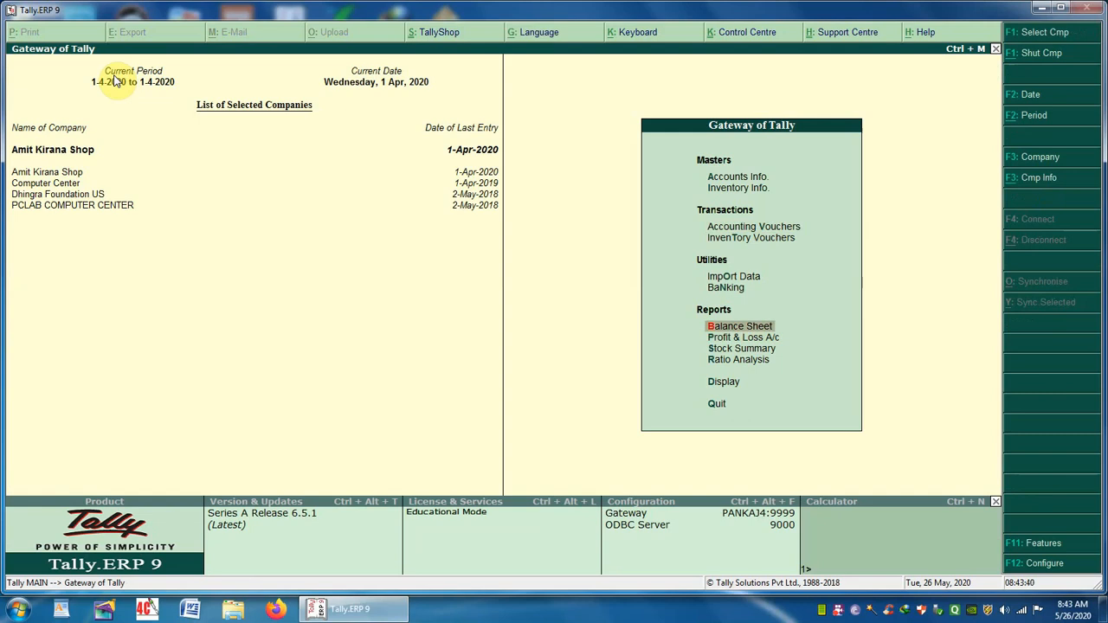
pyautogui.press('Return')
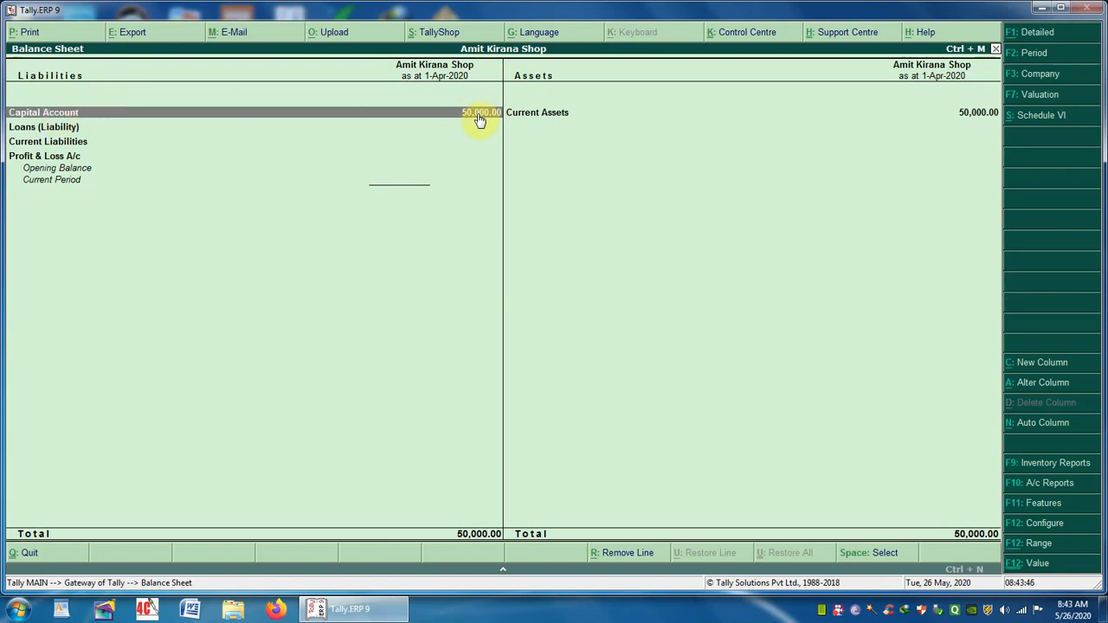
# Drill into Current Assets to check the Cash-in-hand balance, and return to the Gateway of Tally
pyautogui.click(554, 119)
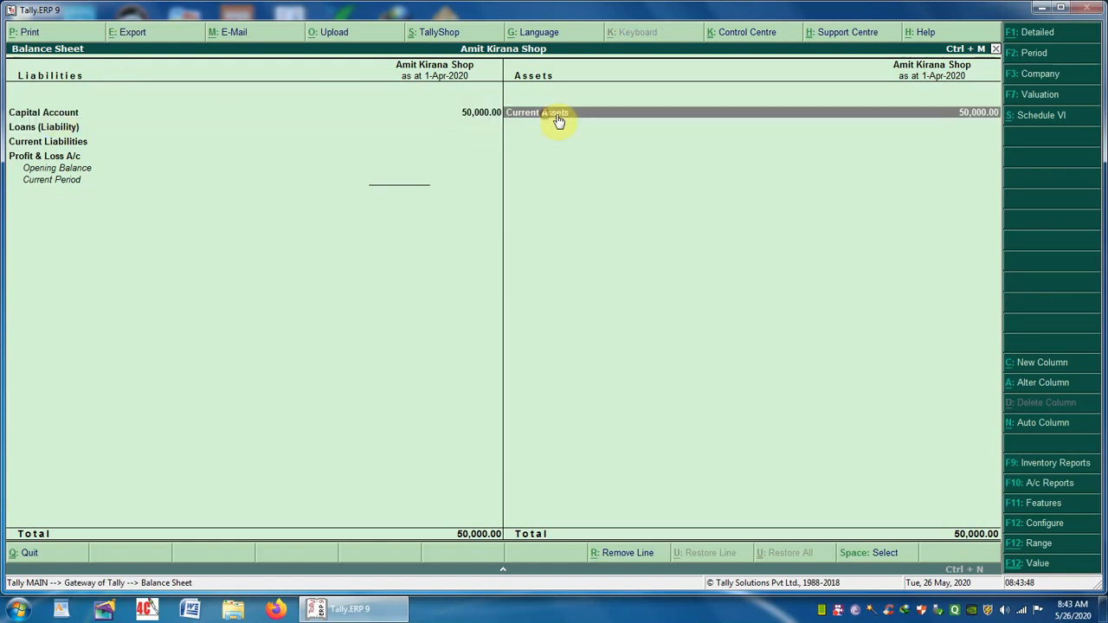
pyautogui.click(558, 119)
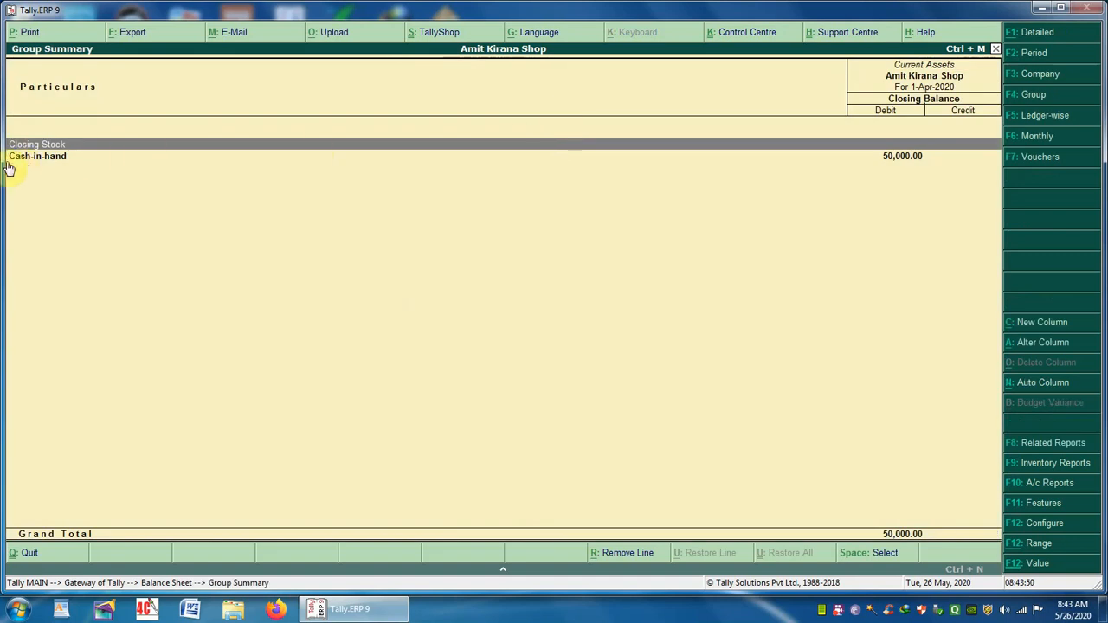
pyautogui.click(51, 161)
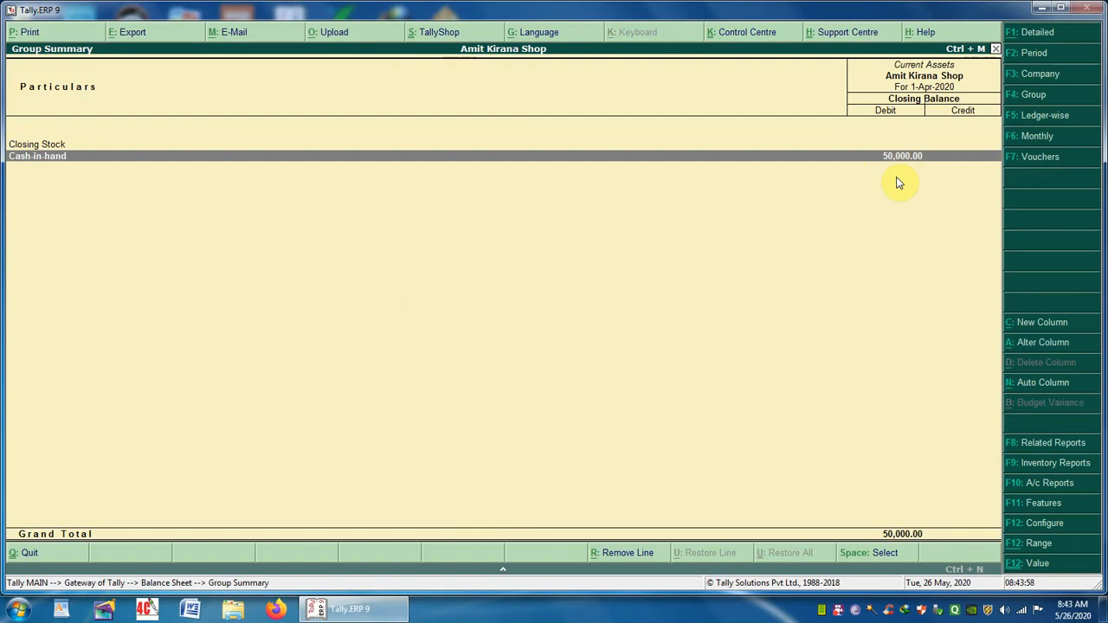
pyautogui.press('Escape')
pyautogui.press('Escape')
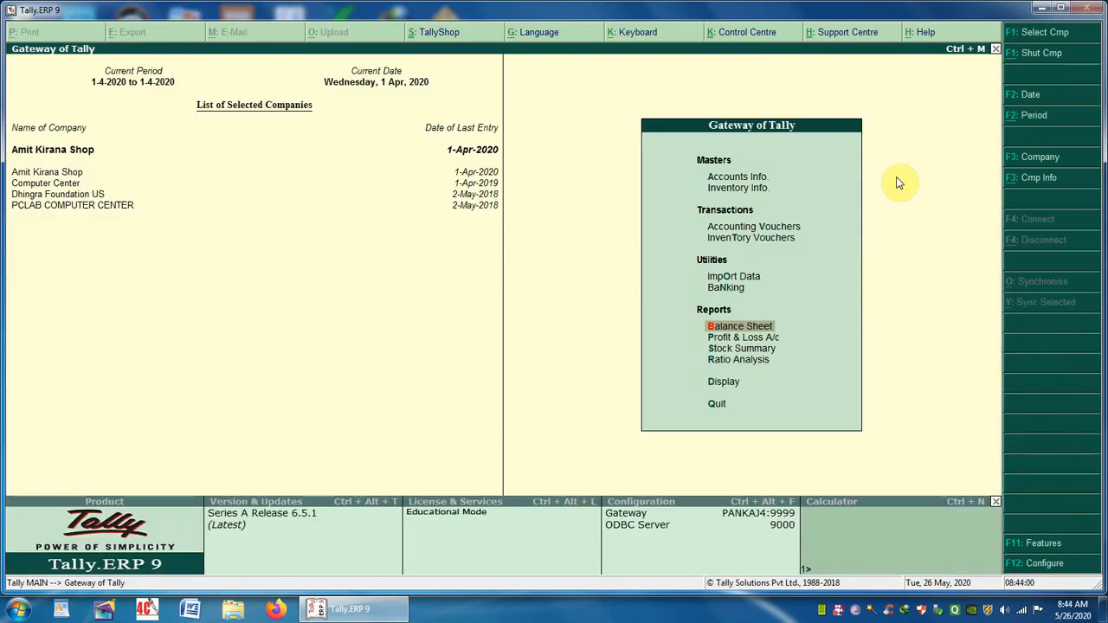
# Start a Purchase accounting voucher with supplier invoice number 456 dated 1-Apr-2020
pyautogui.press('Up')
pyautogui.press('Up')
pyautogui.press('Up')
pyautogui.press('Up')
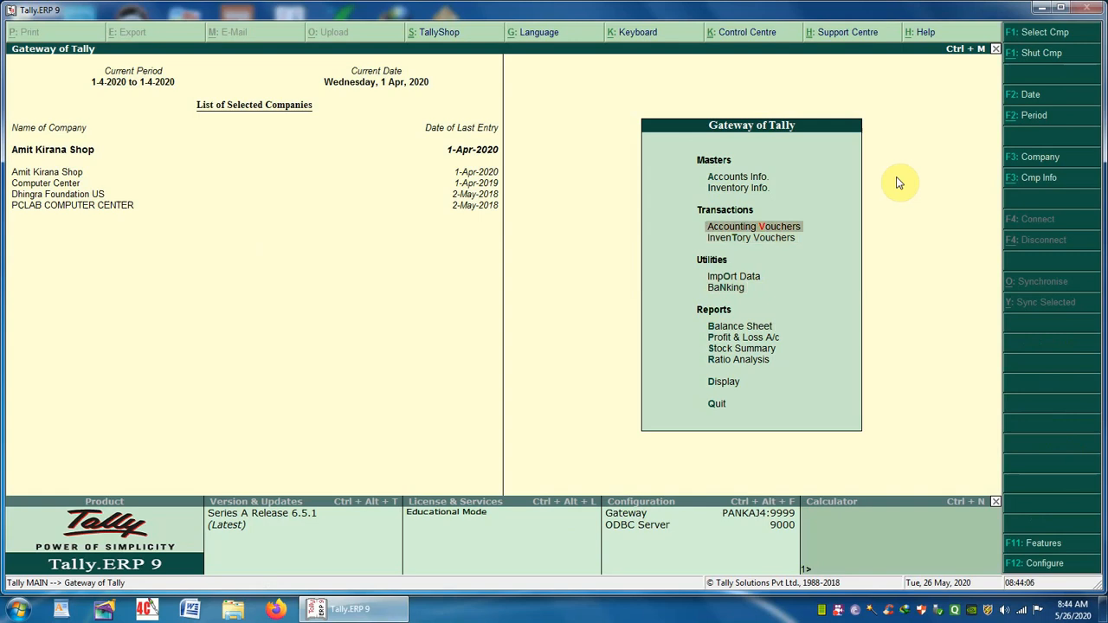
pyautogui.press('Return')
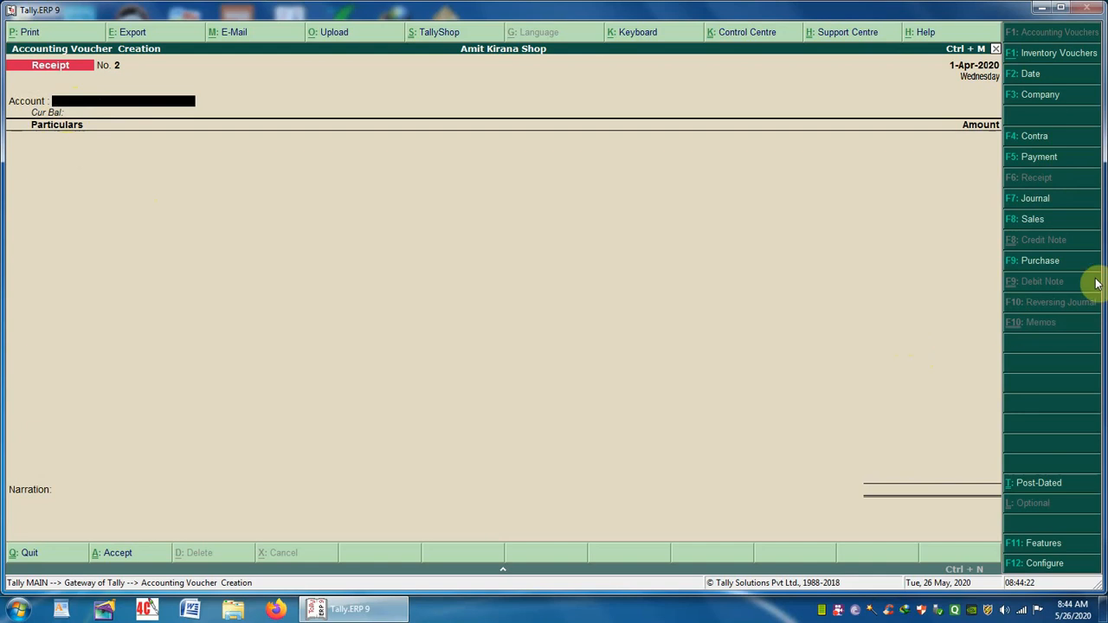
pyautogui.click(1016, 270)
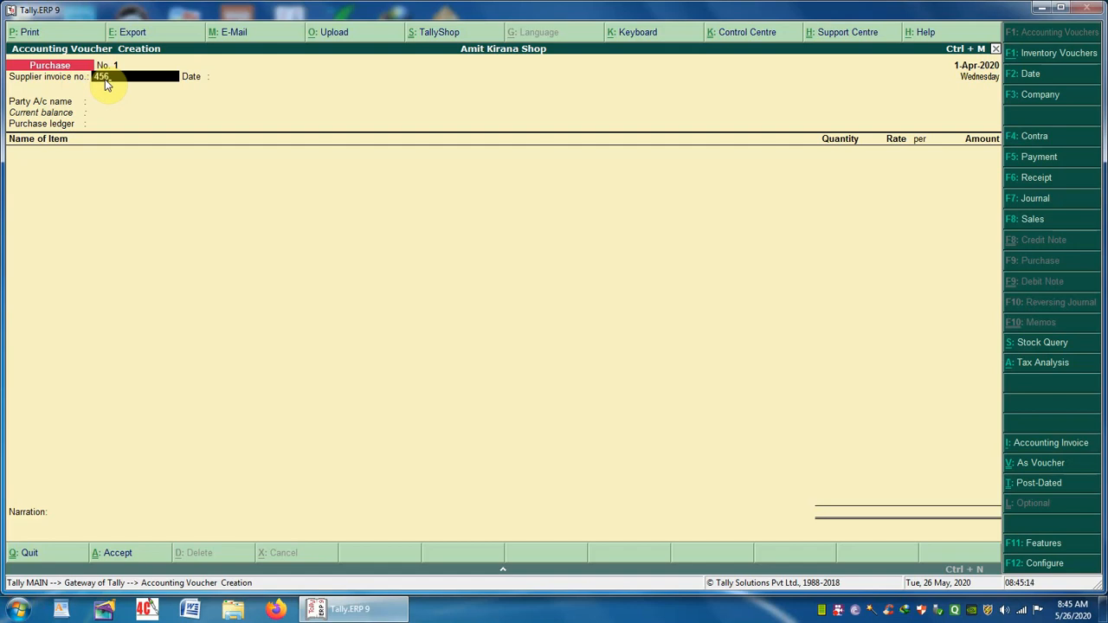
pyautogui.press('Return')
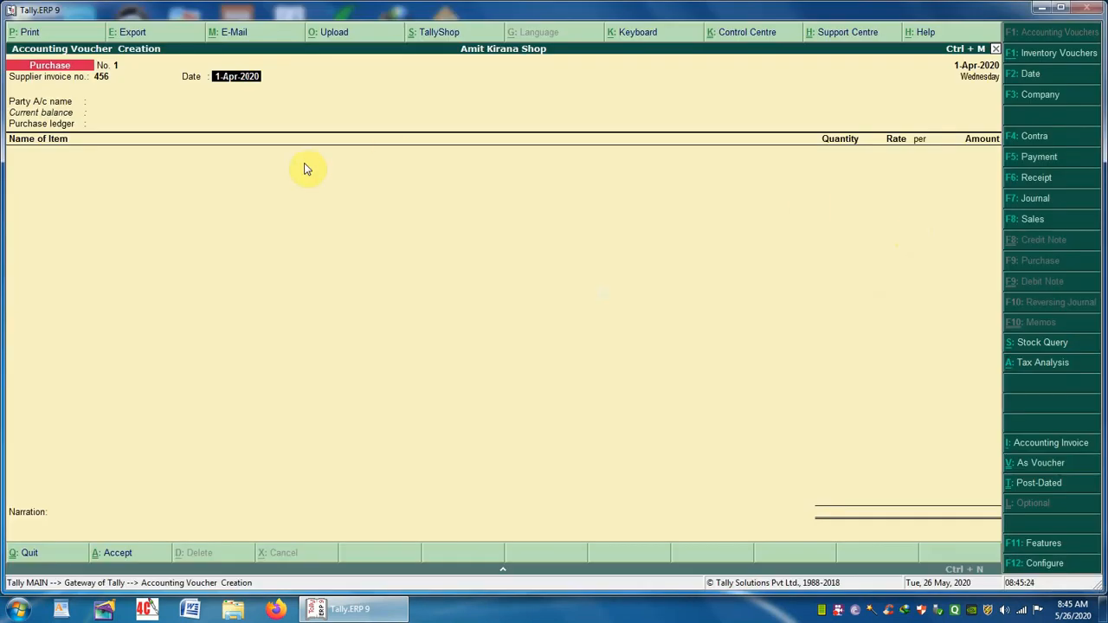
pyautogui.press('Return')
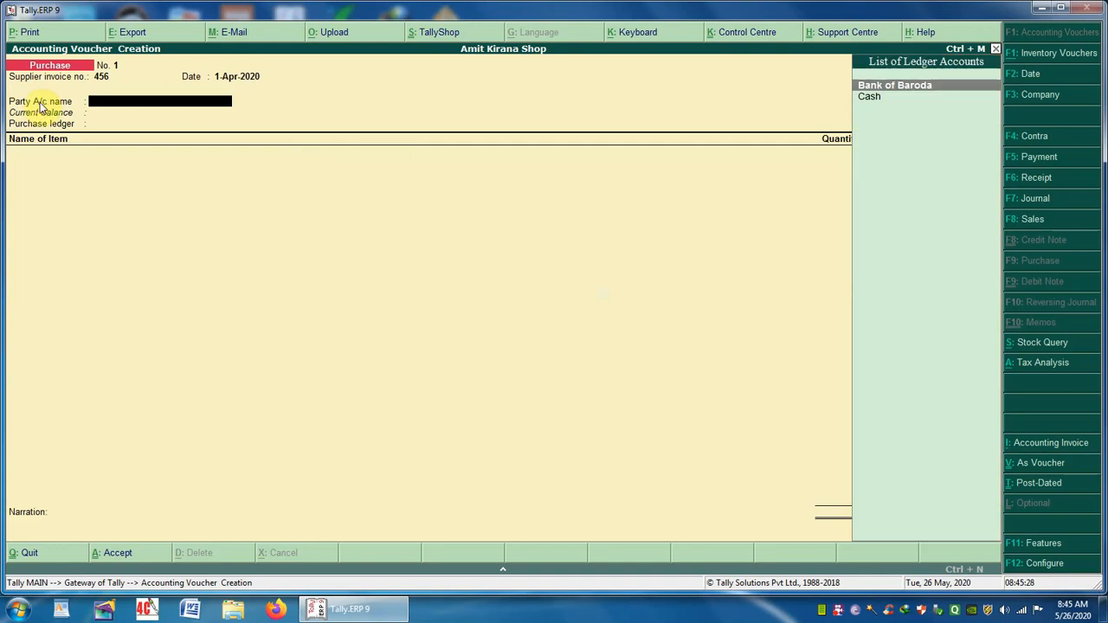
# Set Cash as the party account, accept the default supplier details and select Purchase A/c as the purchase ledger
pyautogui.click(875, 102)
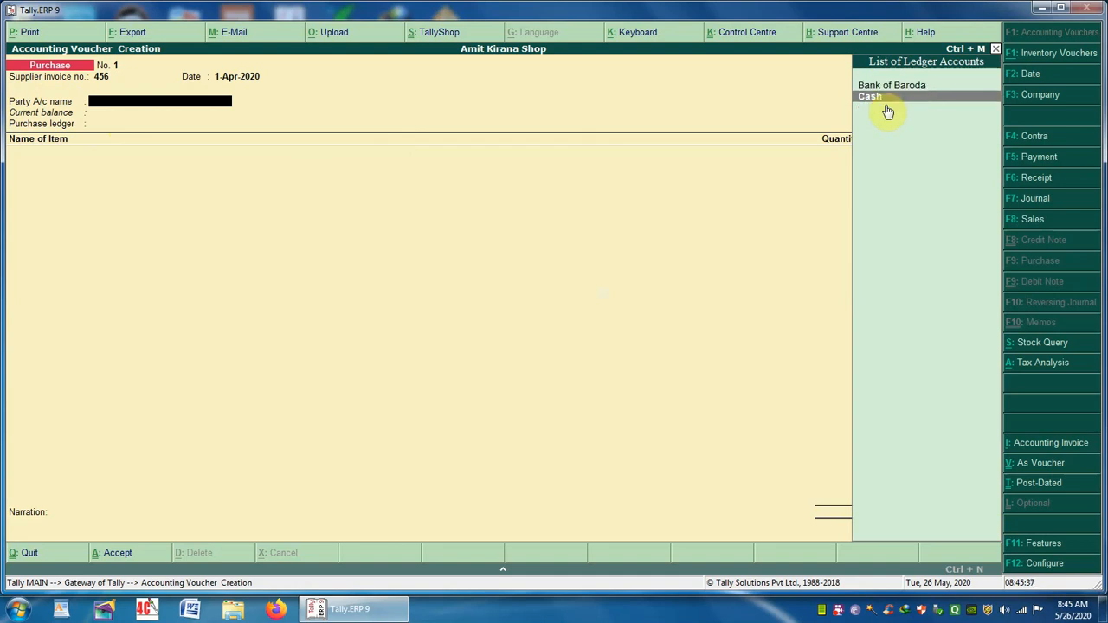
pyautogui.press('Return')
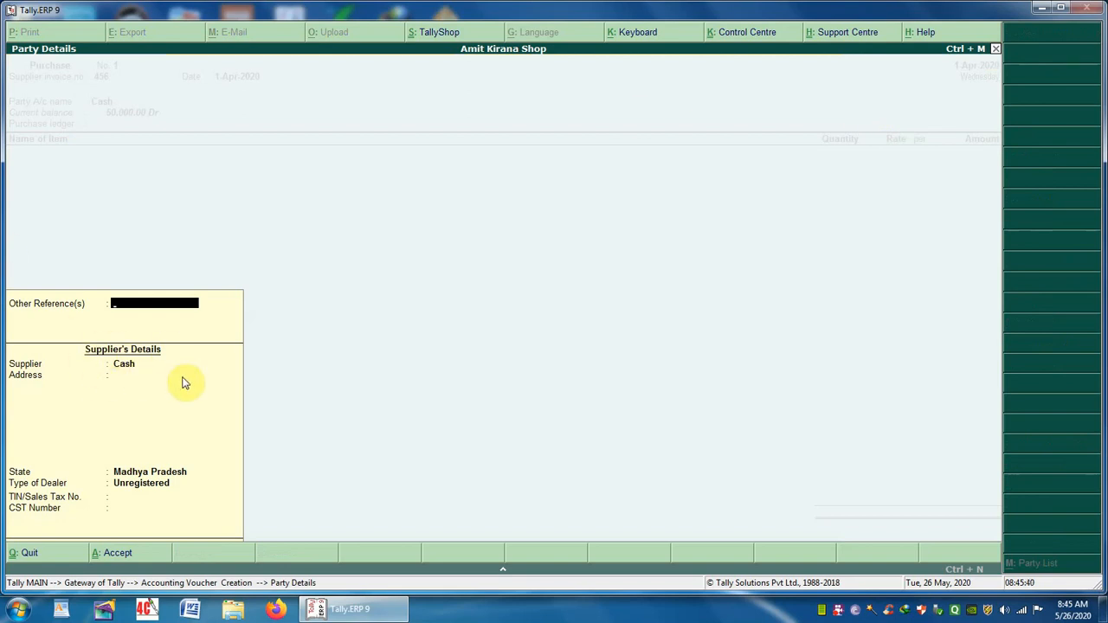
pyautogui.press('Return')
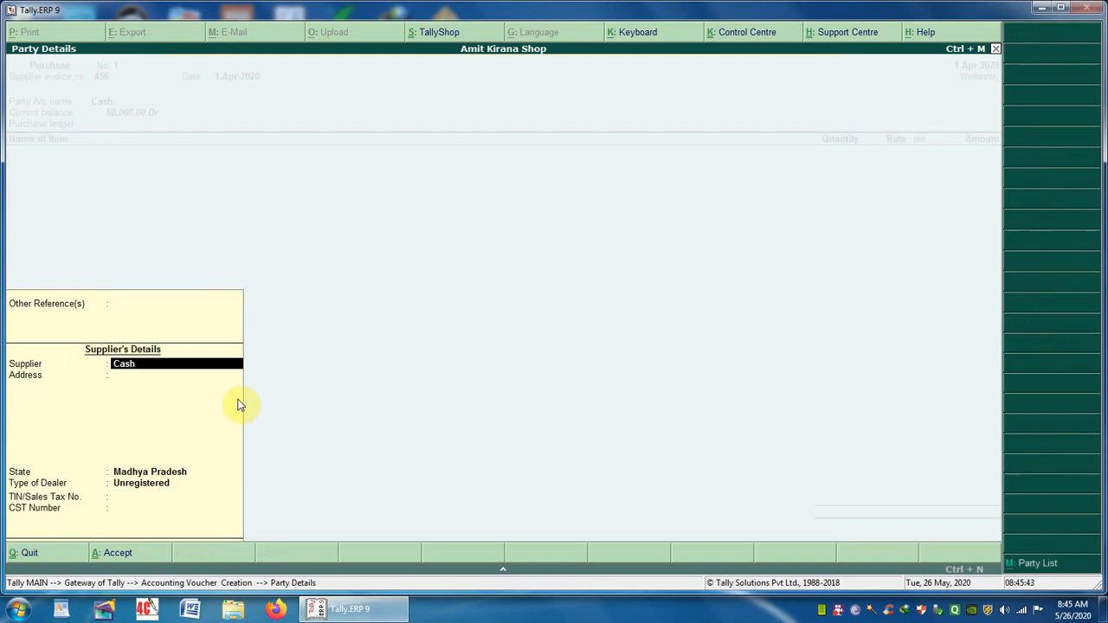
pyautogui.press('Return')
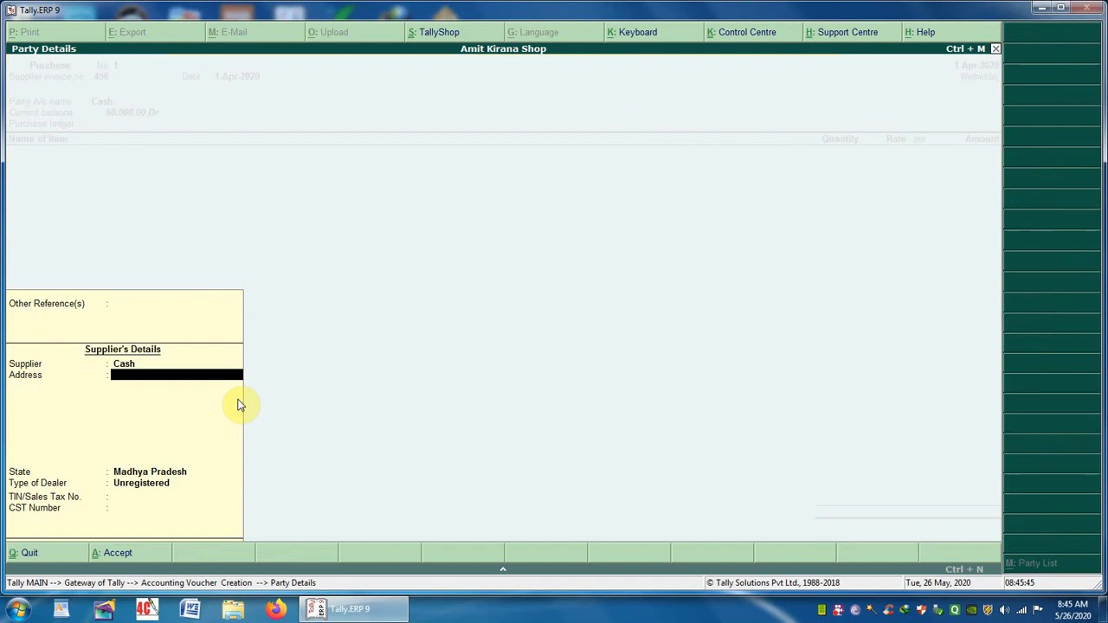
pyautogui.press('Return')
pyautogui.press('Return')
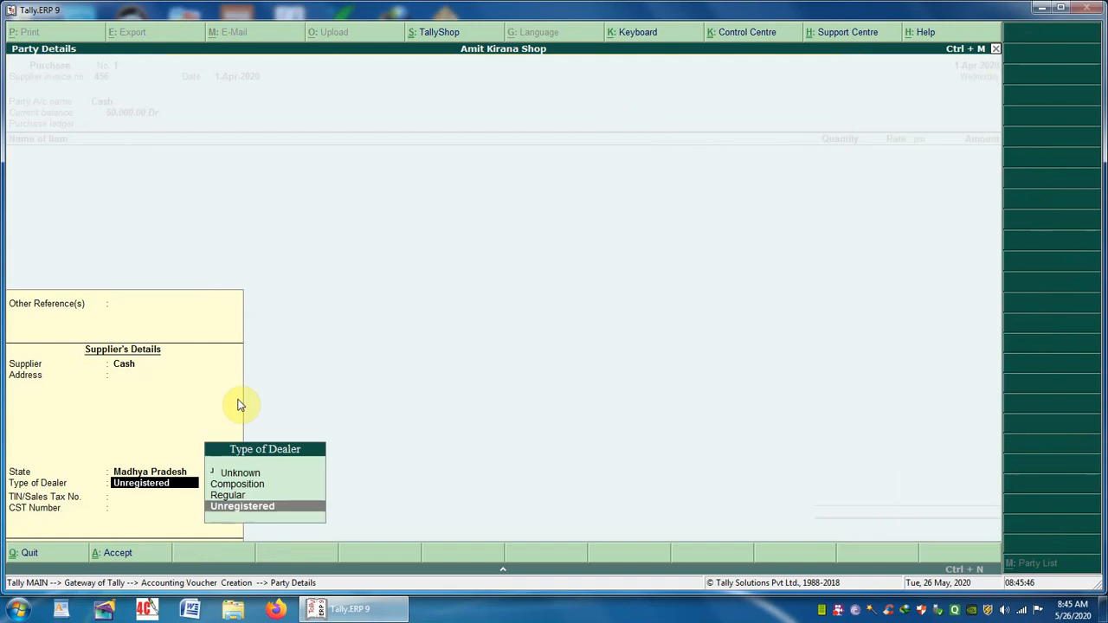
pyautogui.press('Return')
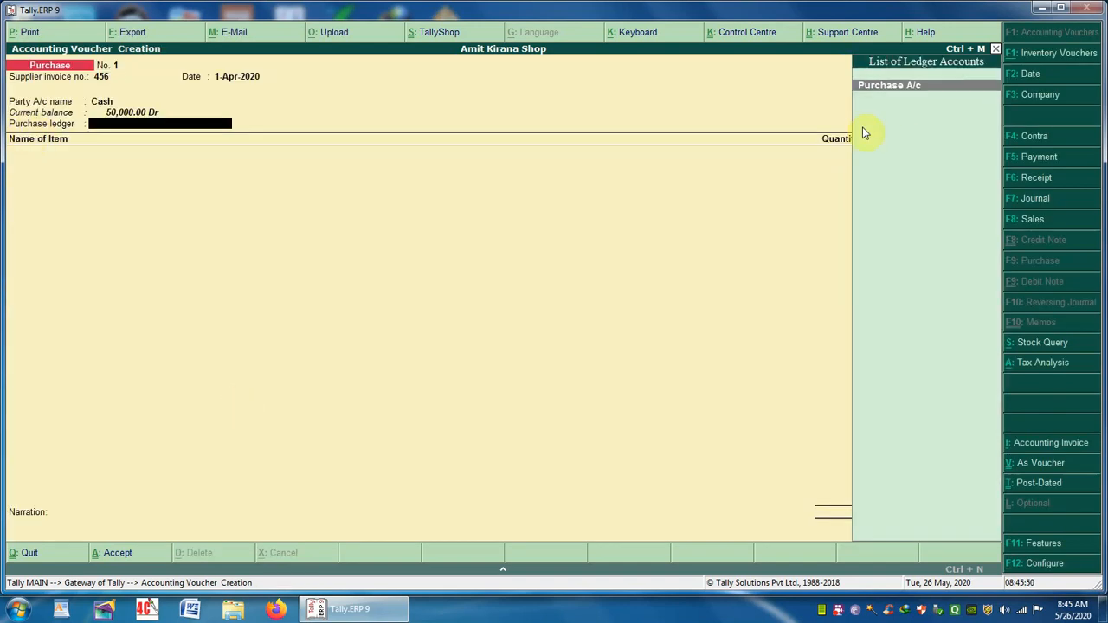
pyautogui.click(907, 91)
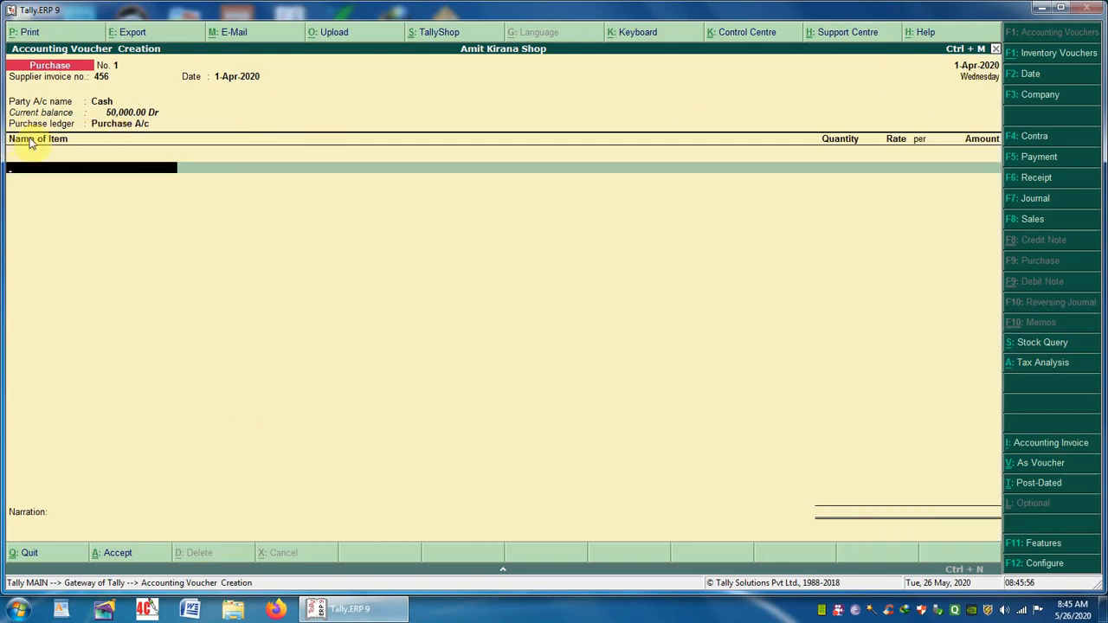
# Go back to the Cash party's supplier details, review them and return to the purchase ledger selection
pyautogui.press('BackSpace')
pyautogui.press('BackSpace')
pyautogui.press('Return')
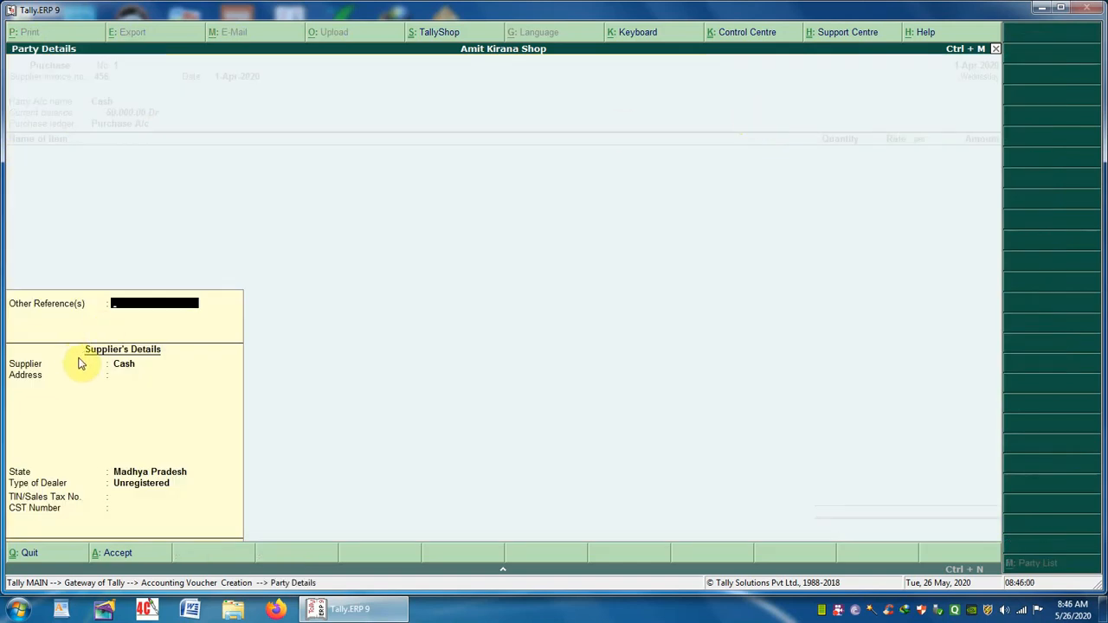
pyautogui.press('Return')
pyautogui.press('Return')
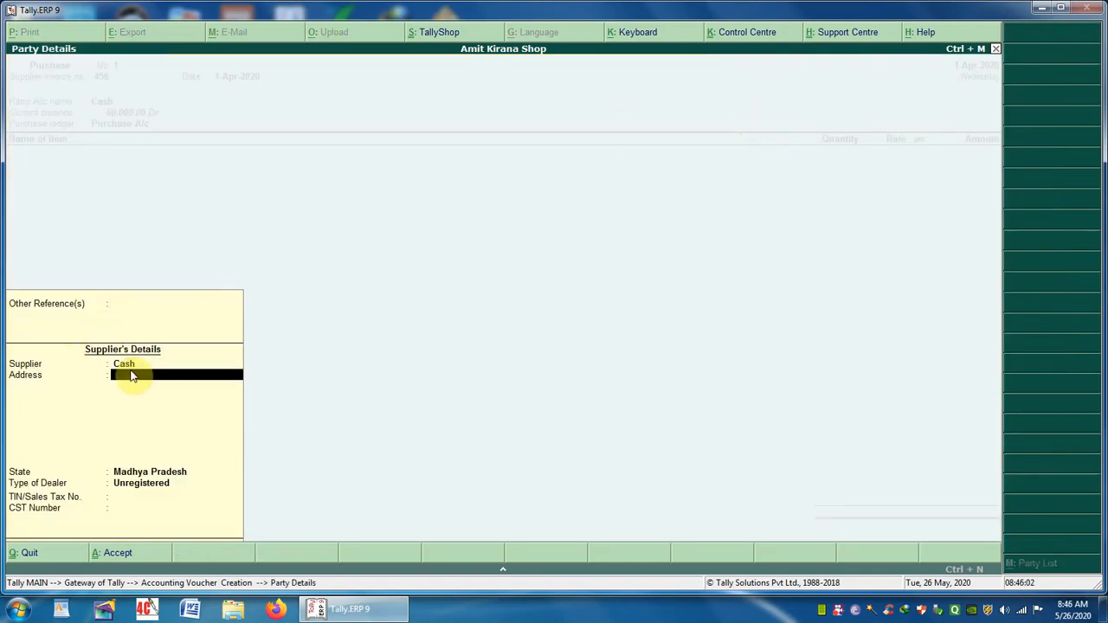
pyautogui.press('BackSpace')
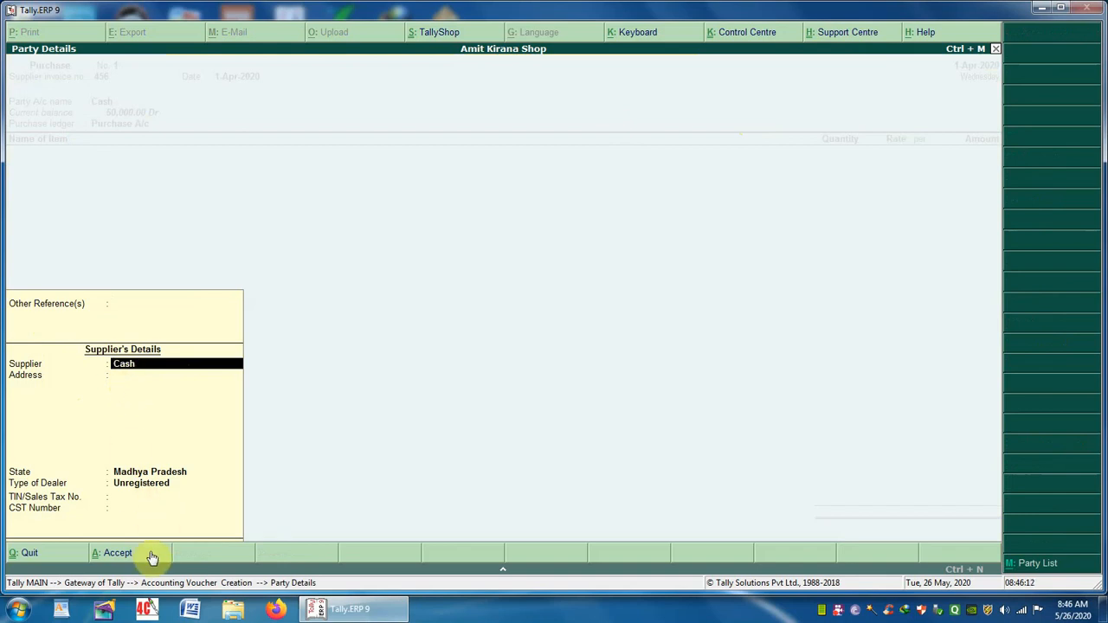
pyautogui.press('Return')
pyautogui.press('Return')
pyautogui.press('Return')
pyautogui.press('Return')
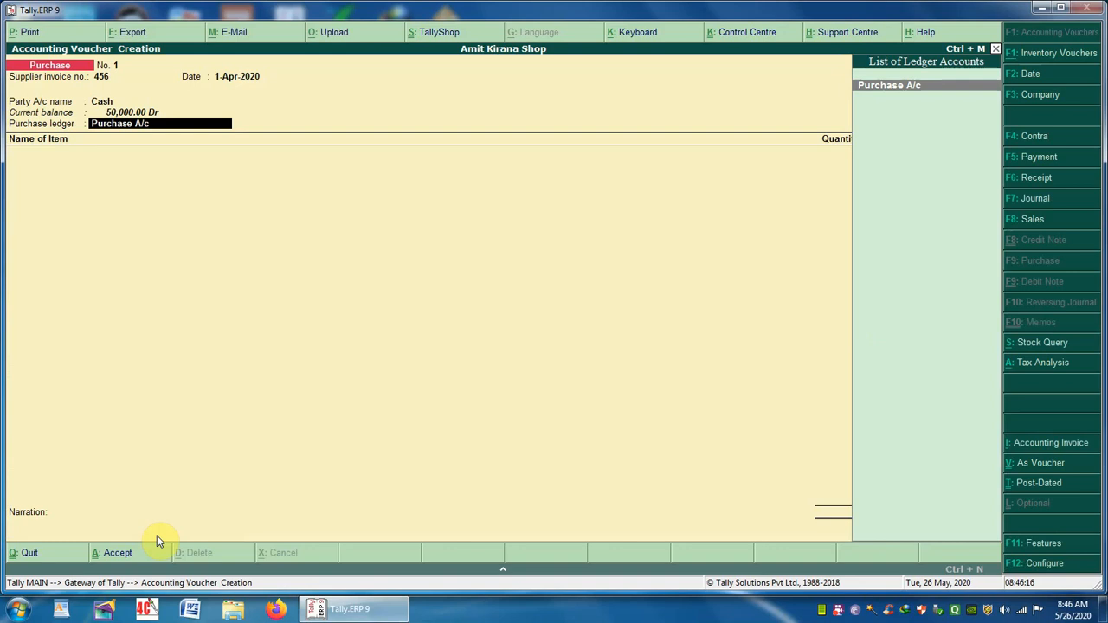
pyautogui.press('Return')
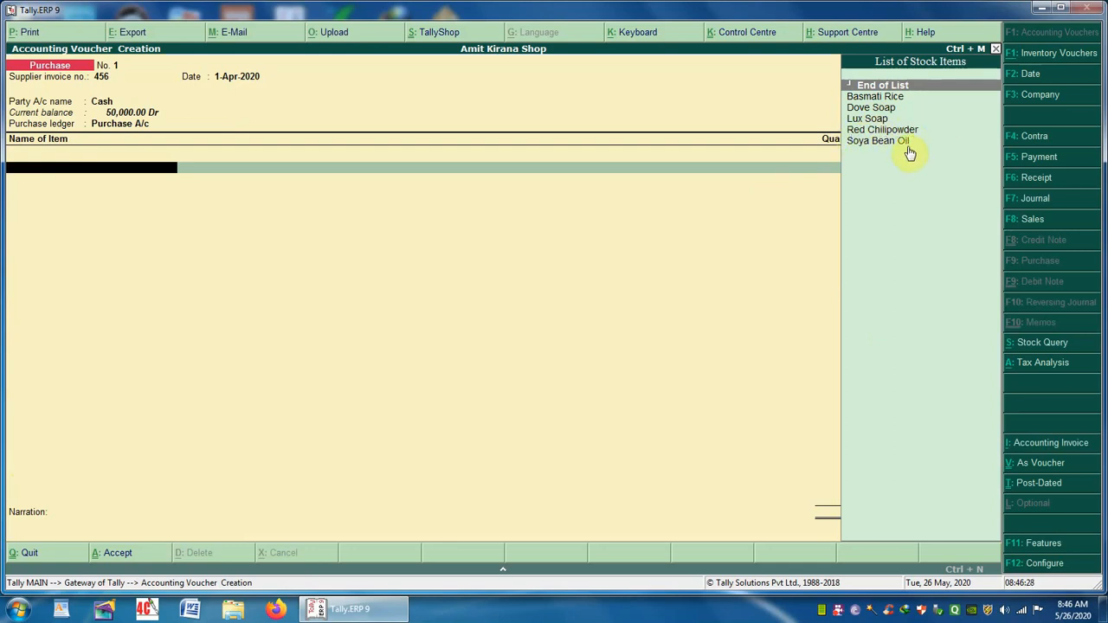
pyautogui.press('Down')
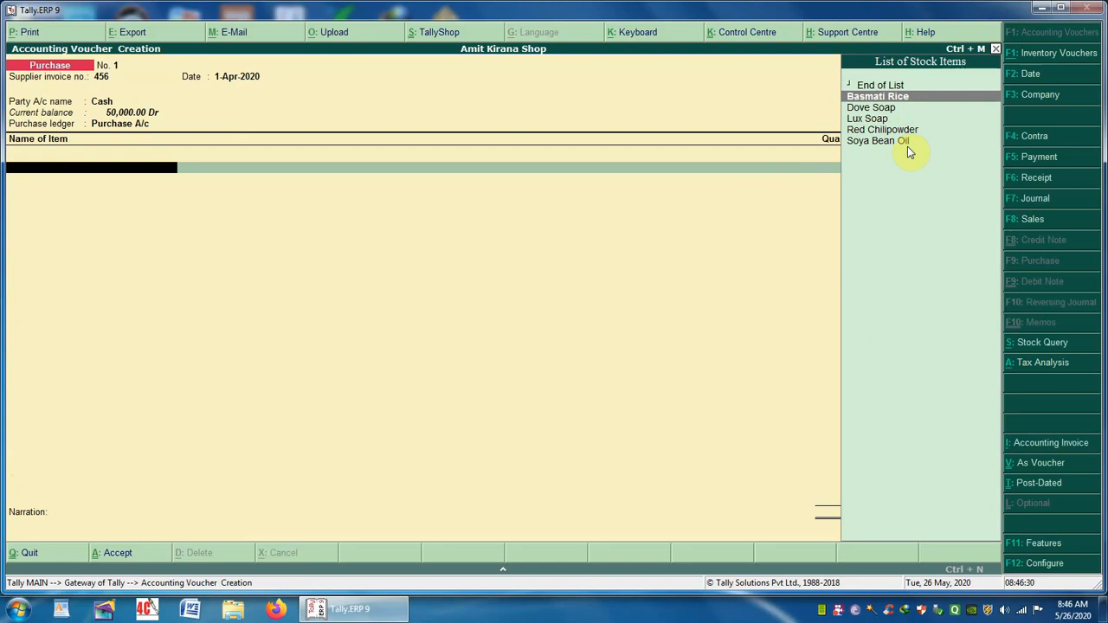
pyautogui.press('Return')
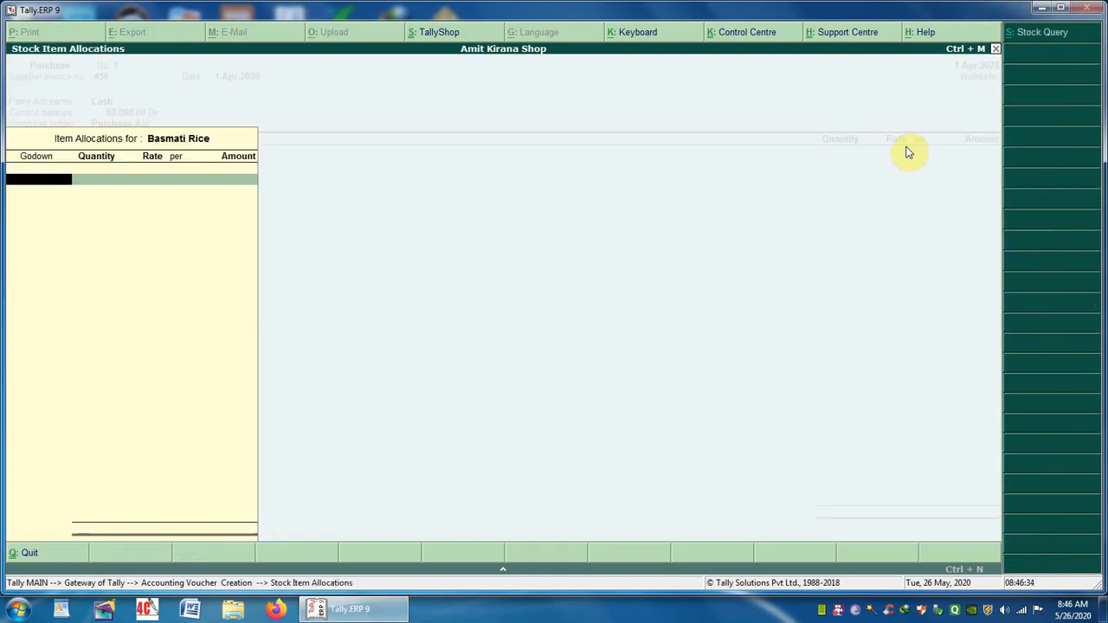
pyautogui.press('Escape')
pyautogui.press('Return')
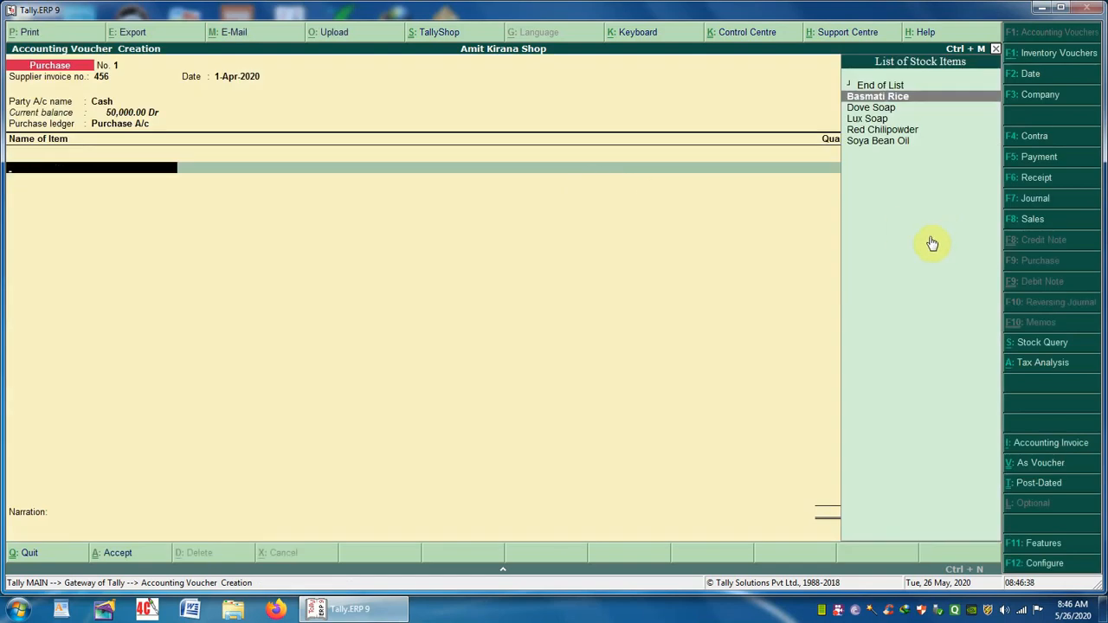
pyautogui.press('Escape')
pyautogui.press('Return')
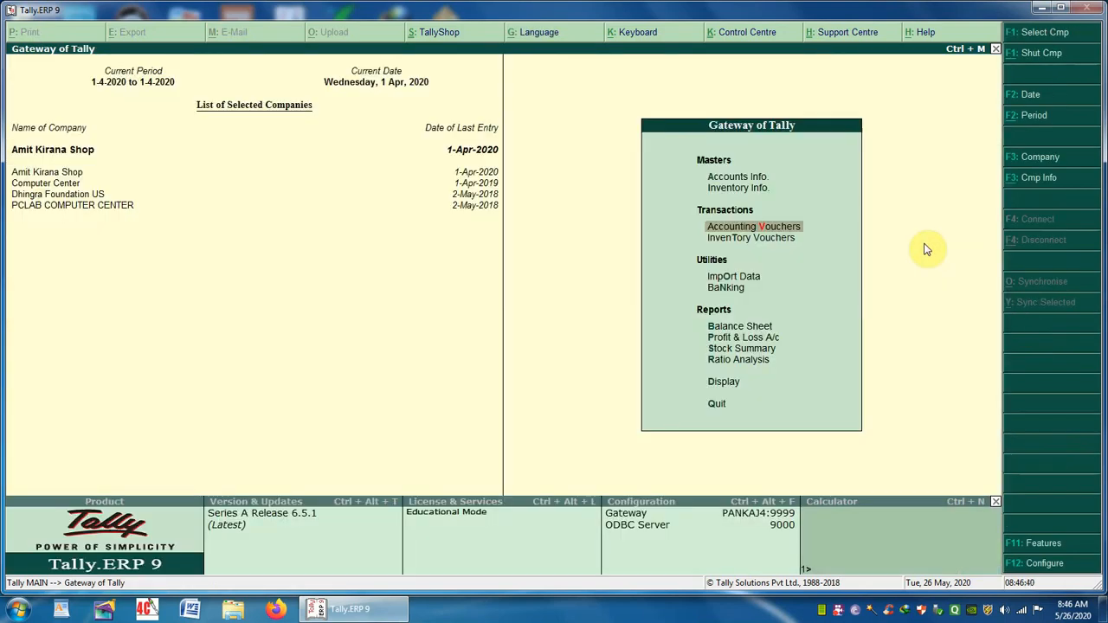
# Turn off multiple godowns in Amit Kirana Shop's inventory features and return to the Gateway of Tally
pyautogui.press('F12')
pyautogui.press('Escape')
pyautogui.press('F11')
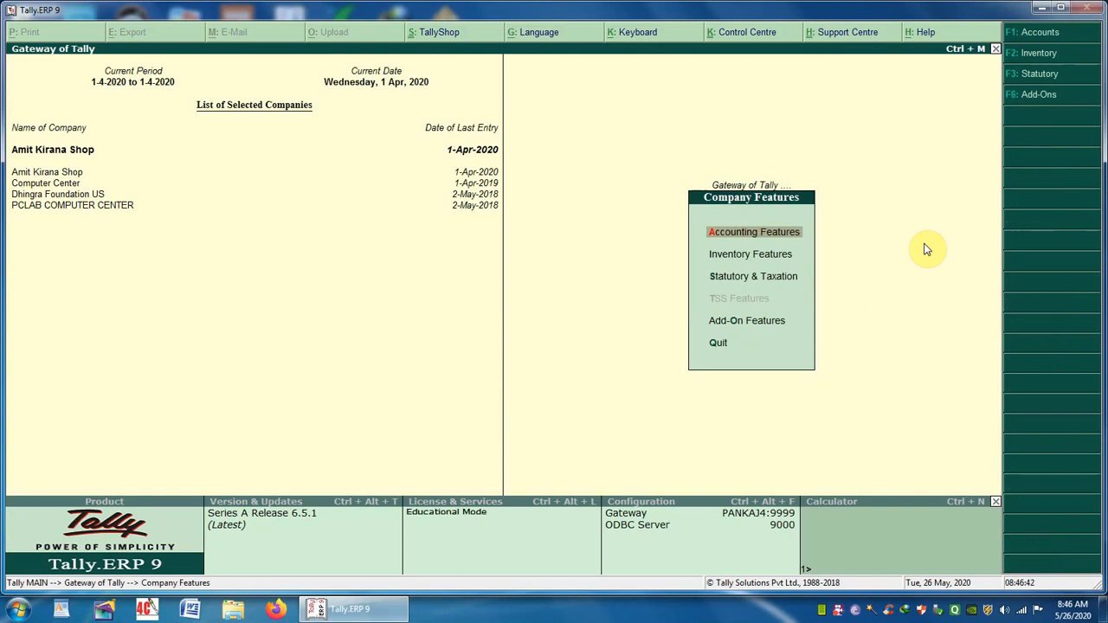
pyautogui.press('Down')
pyautogui.press('Return')
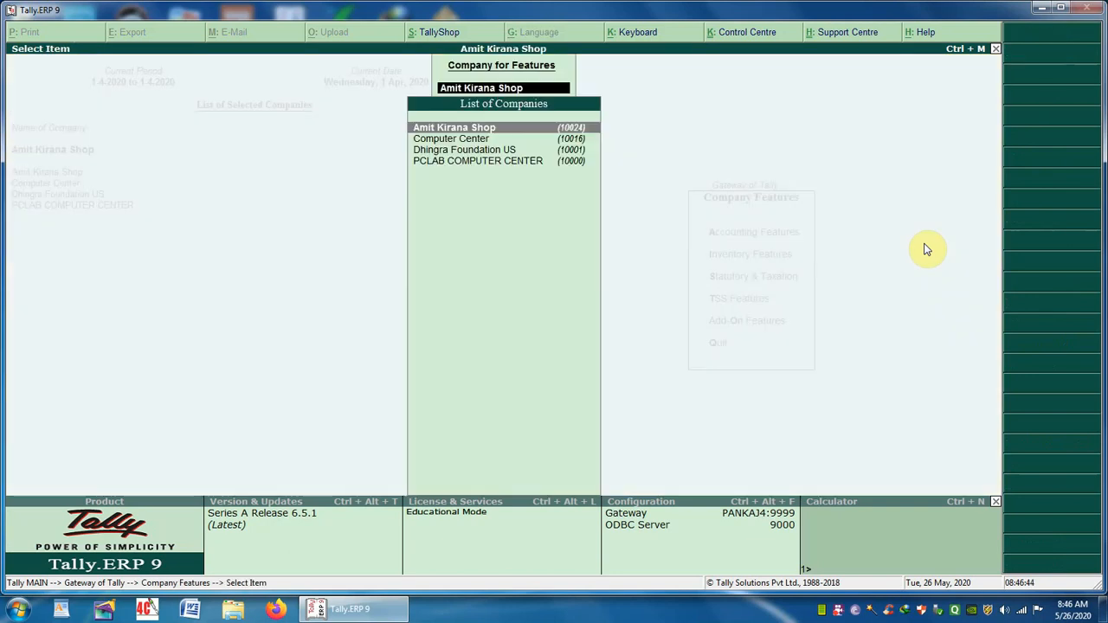
pyautogui.press('Return')
pyautogui.press('Return')
pyautogui.press('Return')
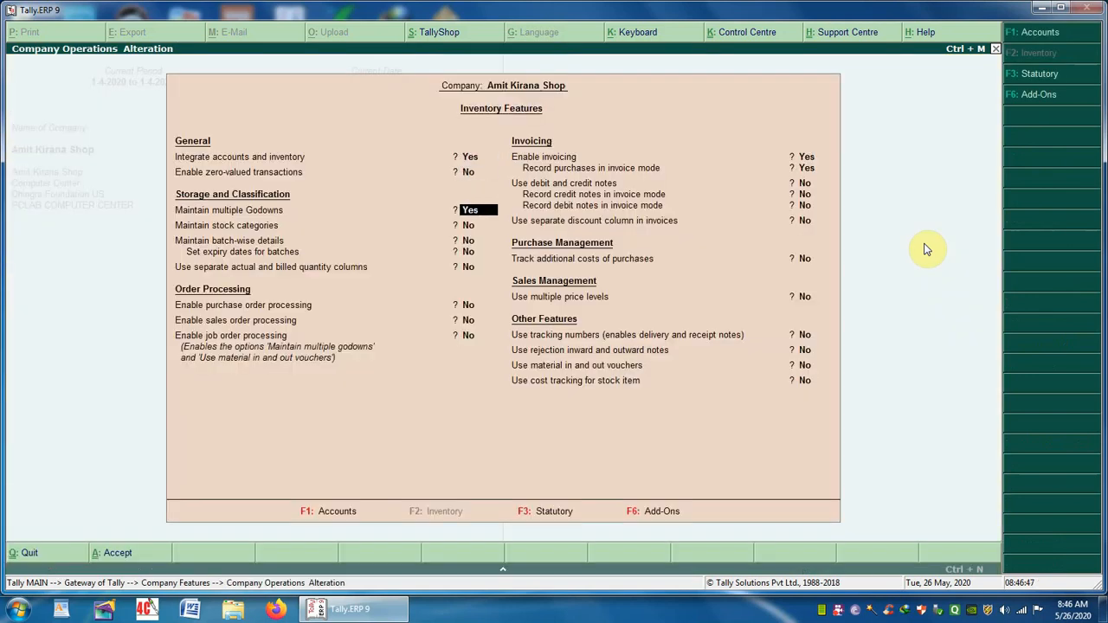
pyautogui.write('n')
pyautogui.press('Return')
pyautogui.press('Return')
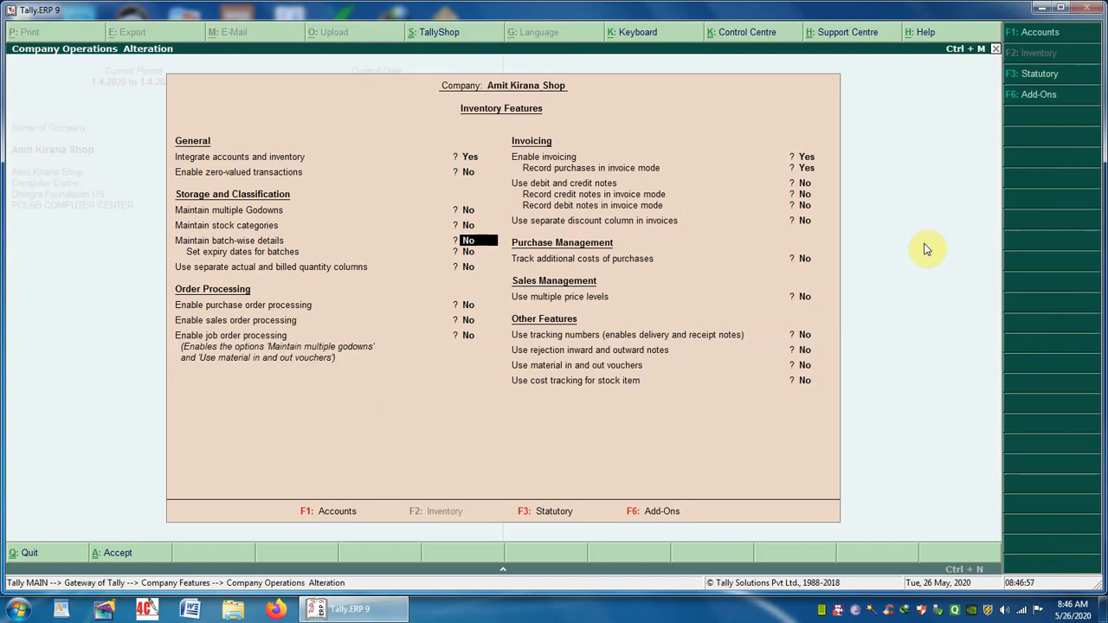
pyautogui.press('Escape')
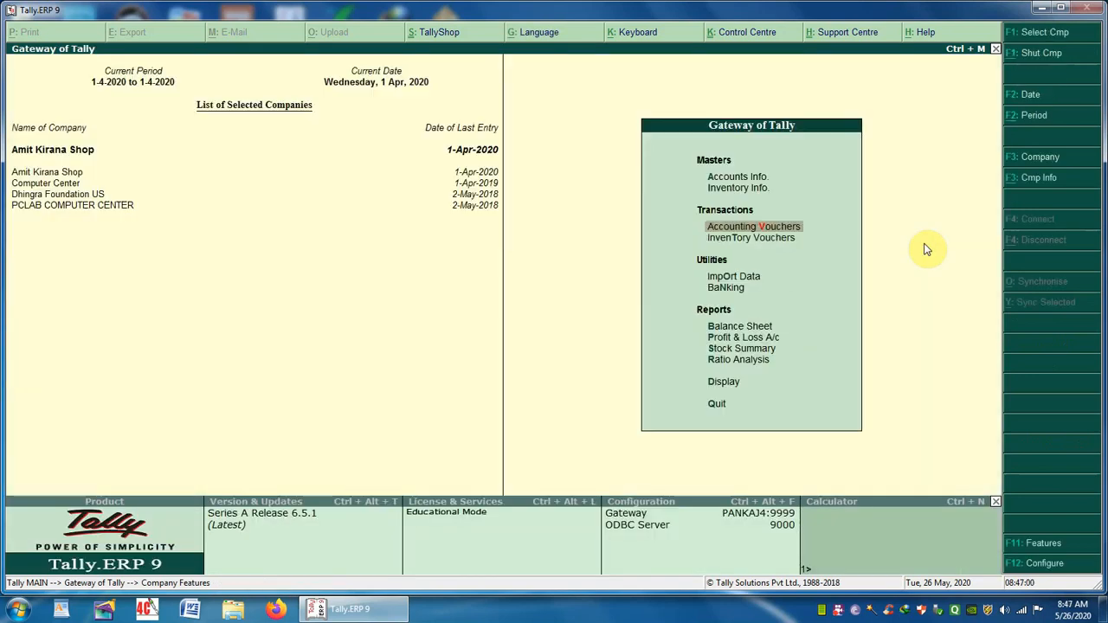
# Start a new Purchase accounting voucher with supplier invoice number 456 dated 1-Apr-2020
pyautogui.press('Return')
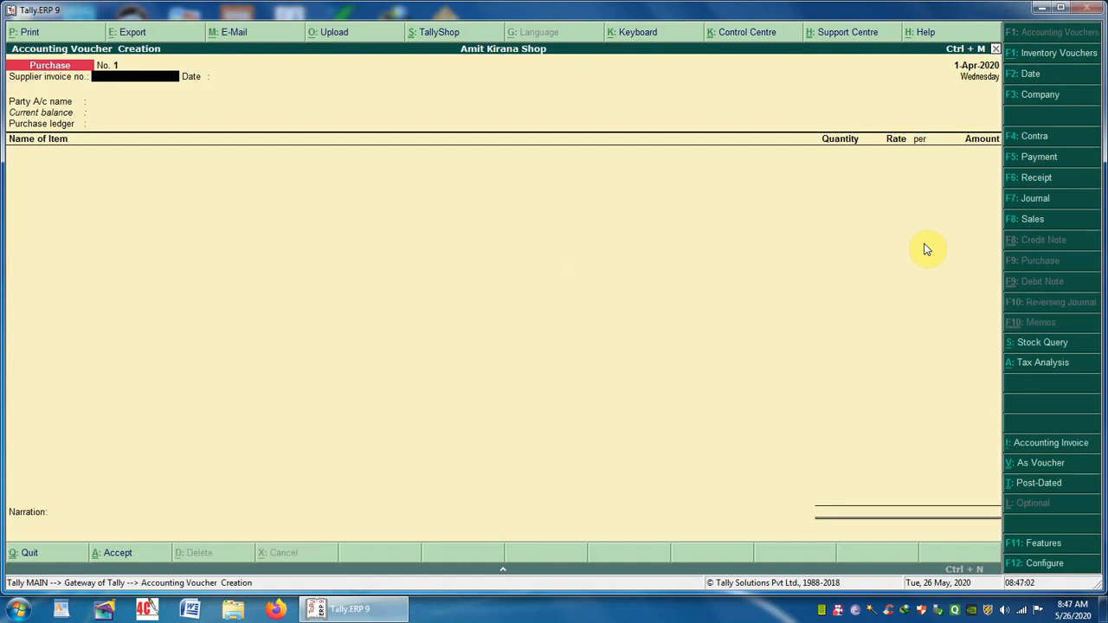
pyautogui.write('456')
pyautogui.press('Return')
pyautogui.press('Return')
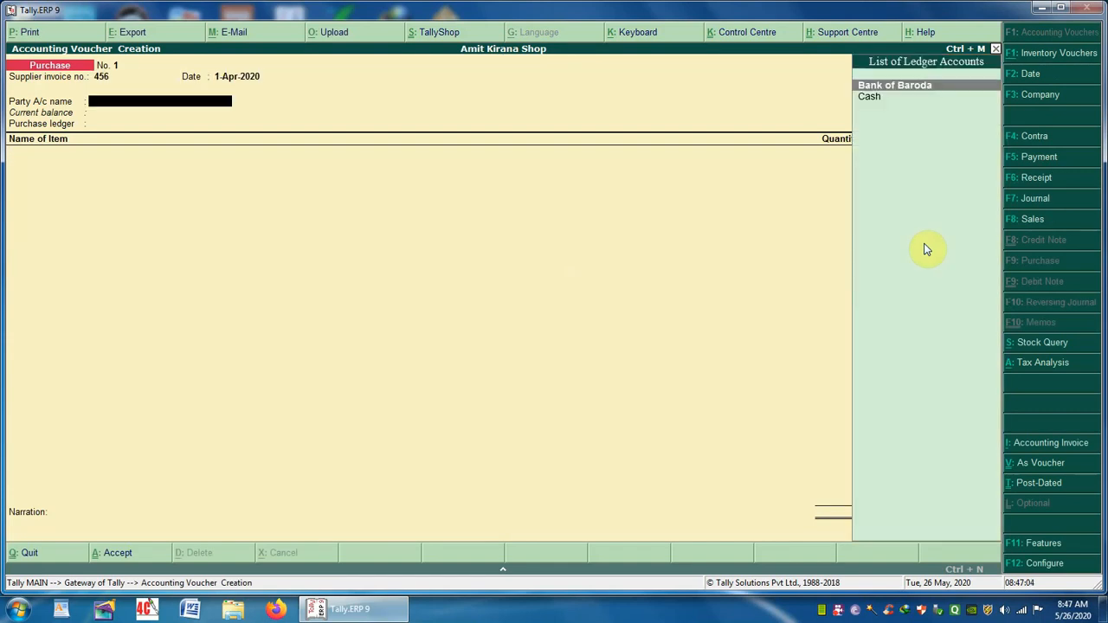
# Set Cash as the party account, accept the default supplier details and choose Purchase A/c as the purchase ledger
pyautogui.press('Down')
pyautogui.press('Return')
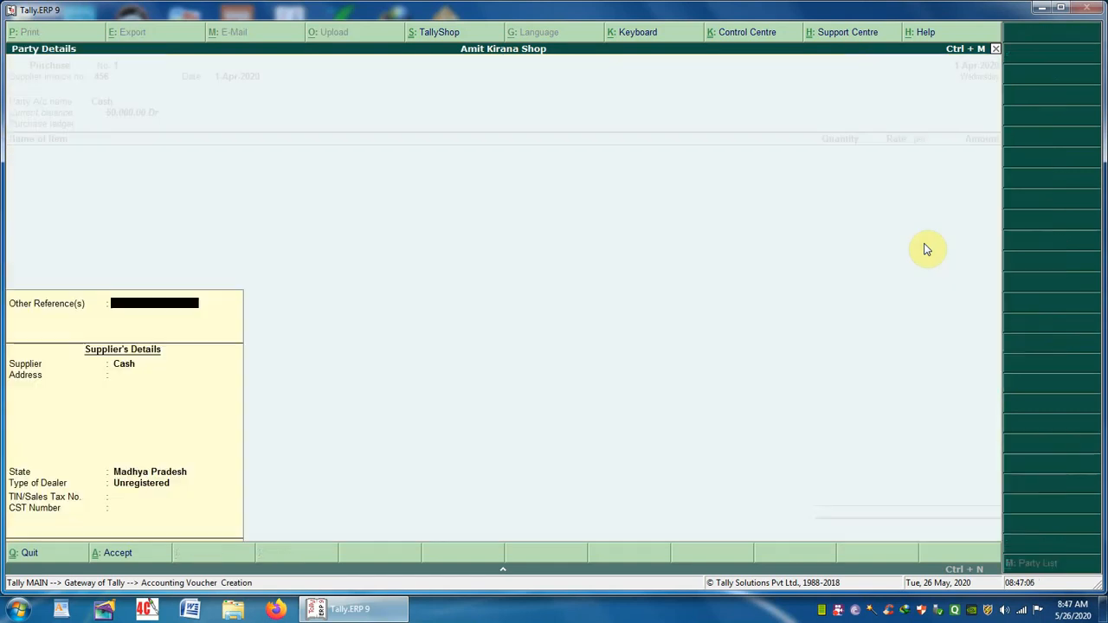
pyautogui.press('Return')
pyautogui.press('Return')
pyautogui.press('Return')
pyautogui.press('Return')
pyautogui.press('Return')
pyautogui.press('Return')
pyautogui.press('Return')
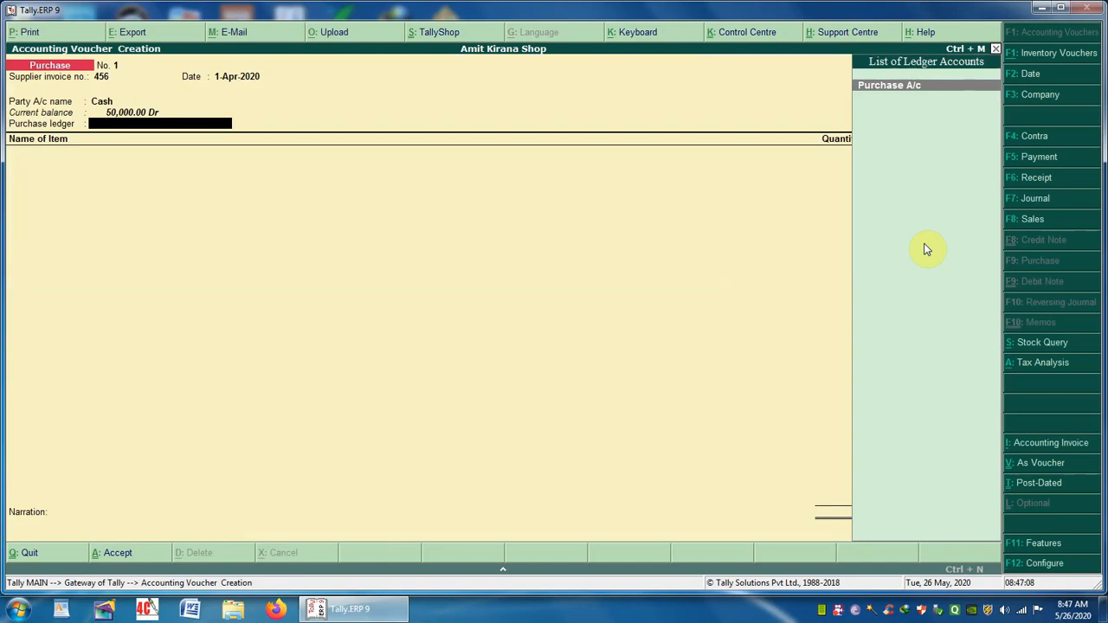
pyautogui.press('Return')
# Add Basmati Rice as the first item with a quantity of 10 Kg at a rate of 100
pyautogui.press('Down')
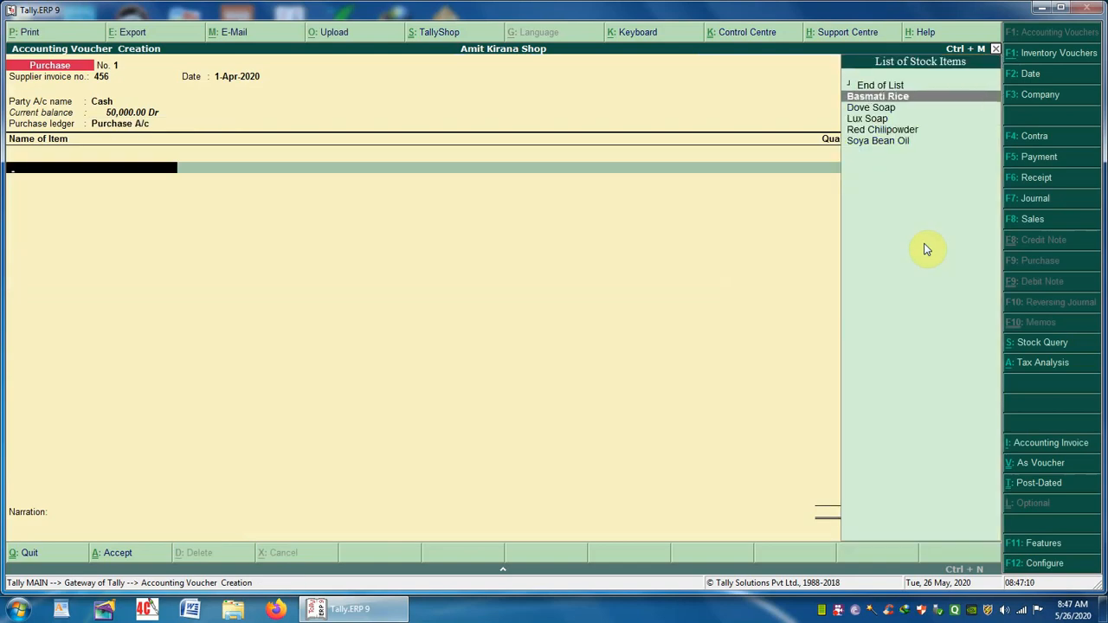
pyautogui.press('Return')
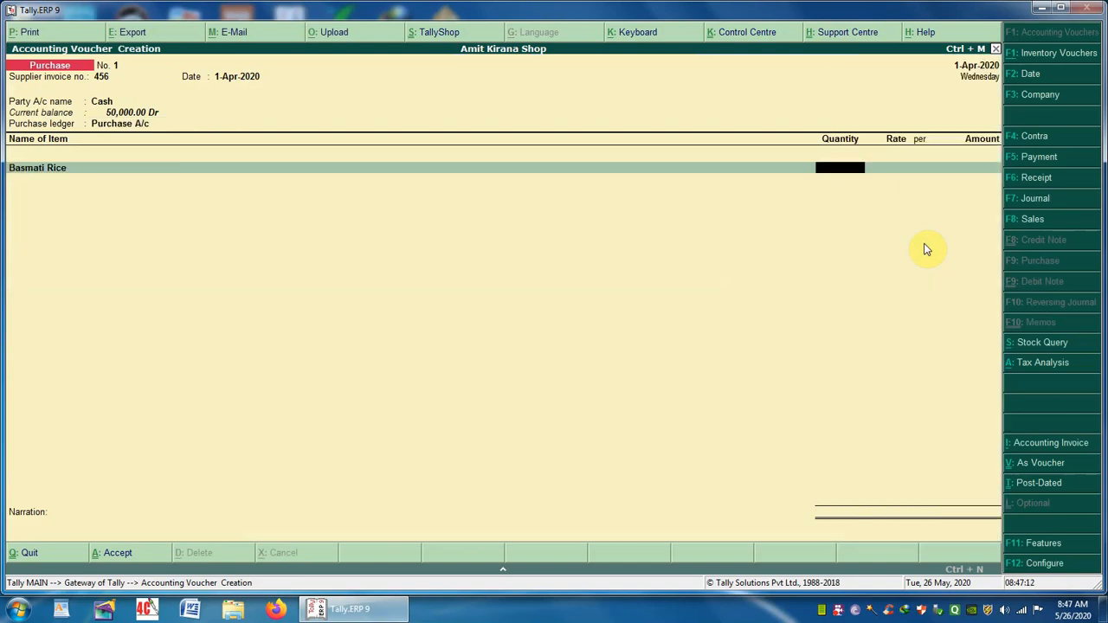
pyautogui.click(48, 166)
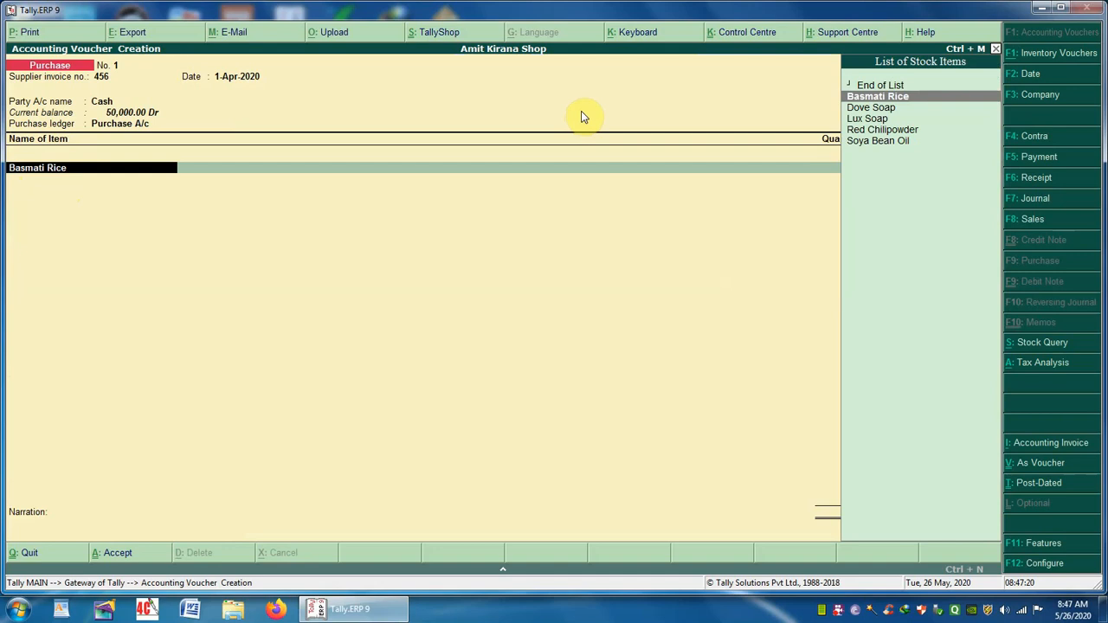
pyautogui.press('Return')
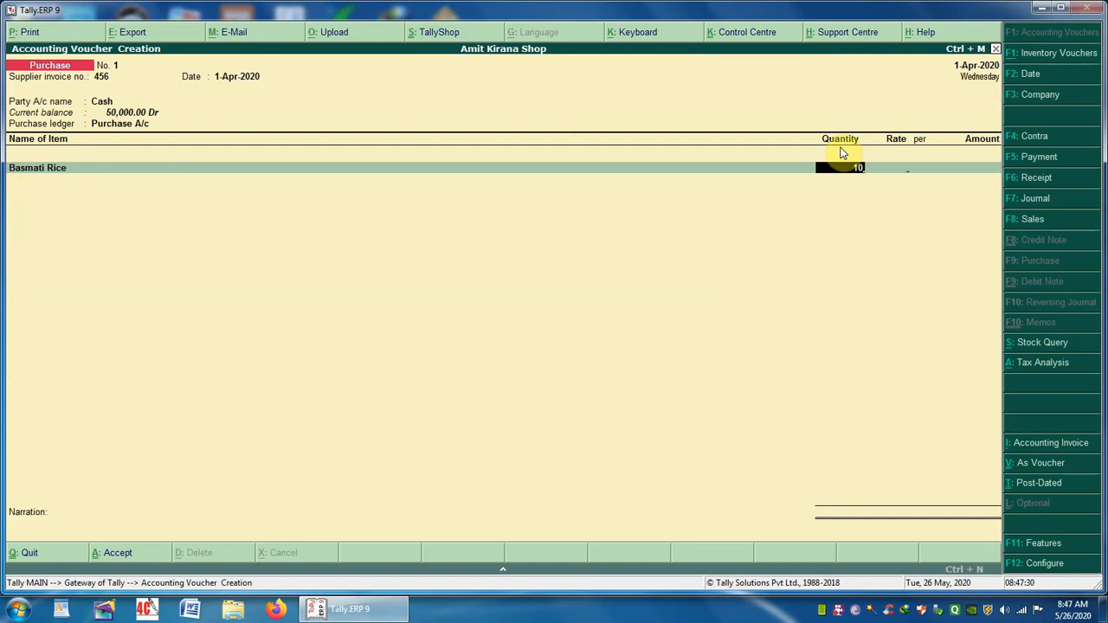
pyautogui.press('Return')
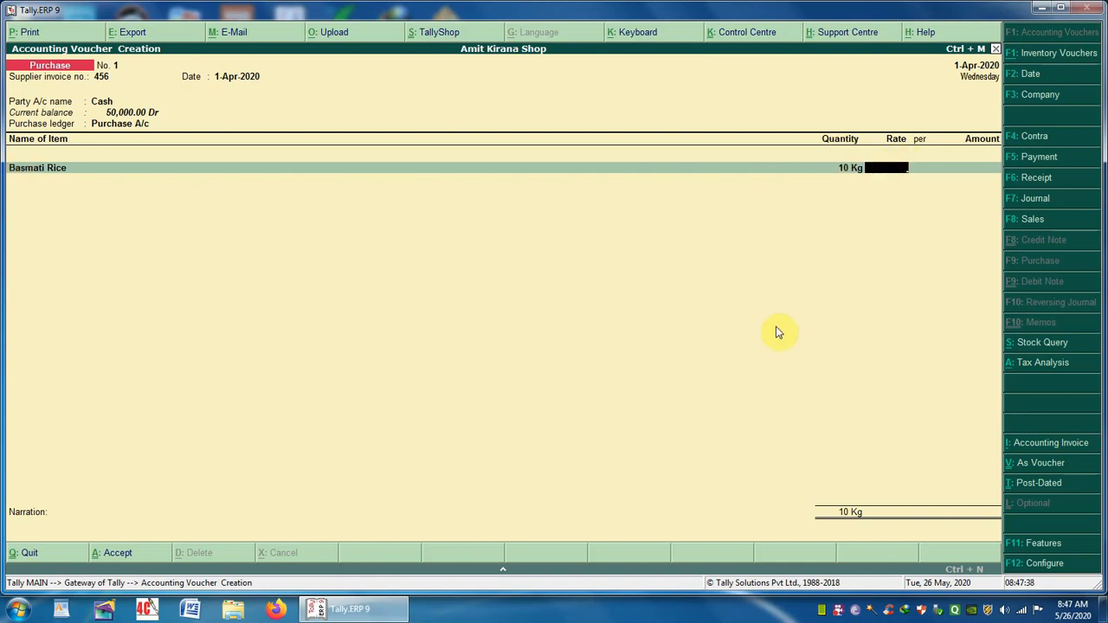
pyautogui.write('100')
pyautogui.press('Return')
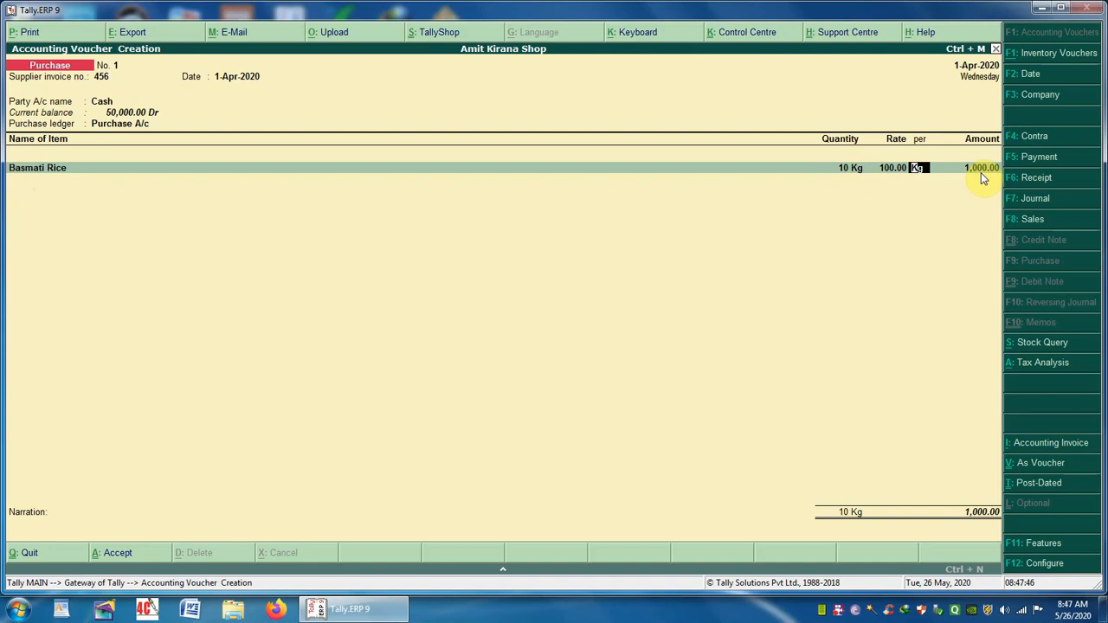
# Change the Basmati Rice quantity to 50 Kg and accept the rest of the item line
pyautogui.press('BackSpace')
pyautogui.press('BackSpace')
pyautogui.write('50')
pyautogui.press('Return')
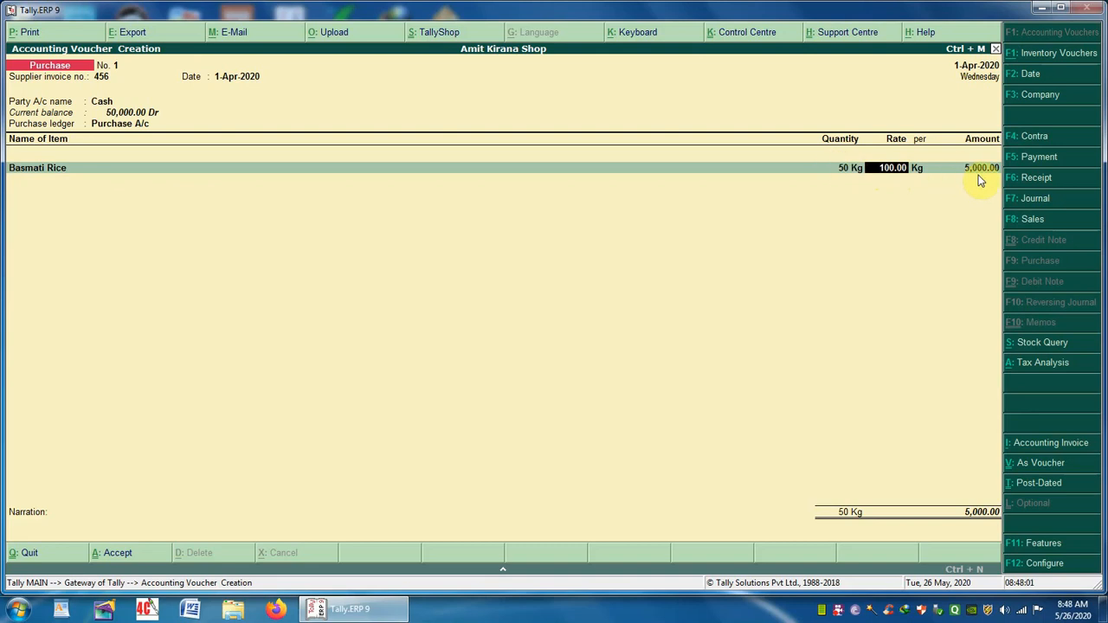
pyautogui.press('Return')
pyautogui.press('Return')
pyautogui.press('Return')
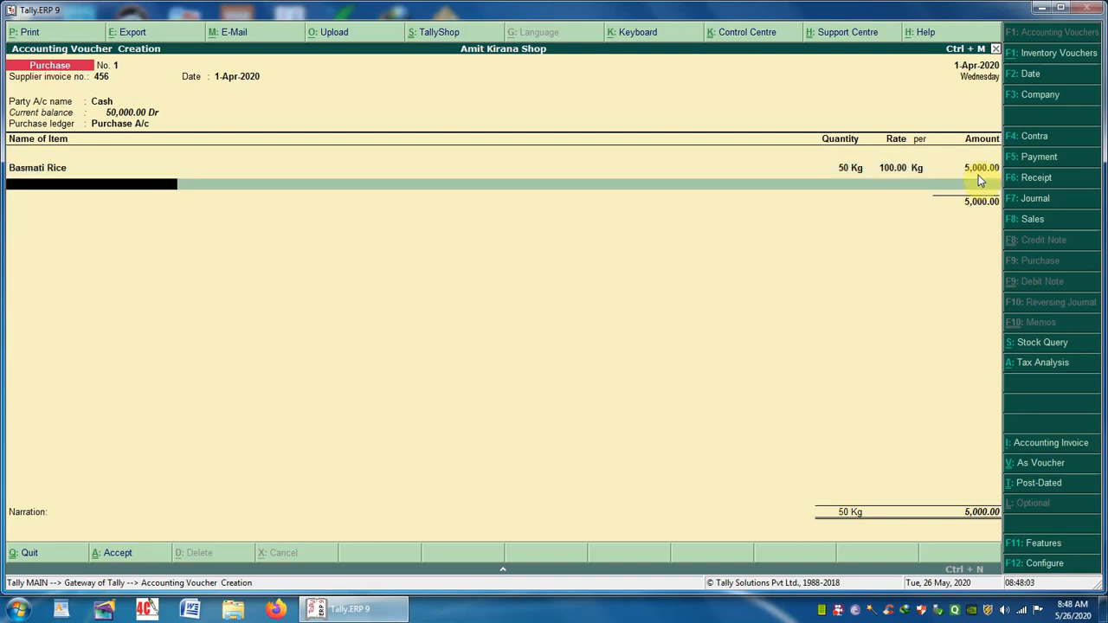
# Add Soya Bean Oil as the second item with a quantity of 15 Ltr
pyautogui.press('Down')
pyautogui.press('Down')
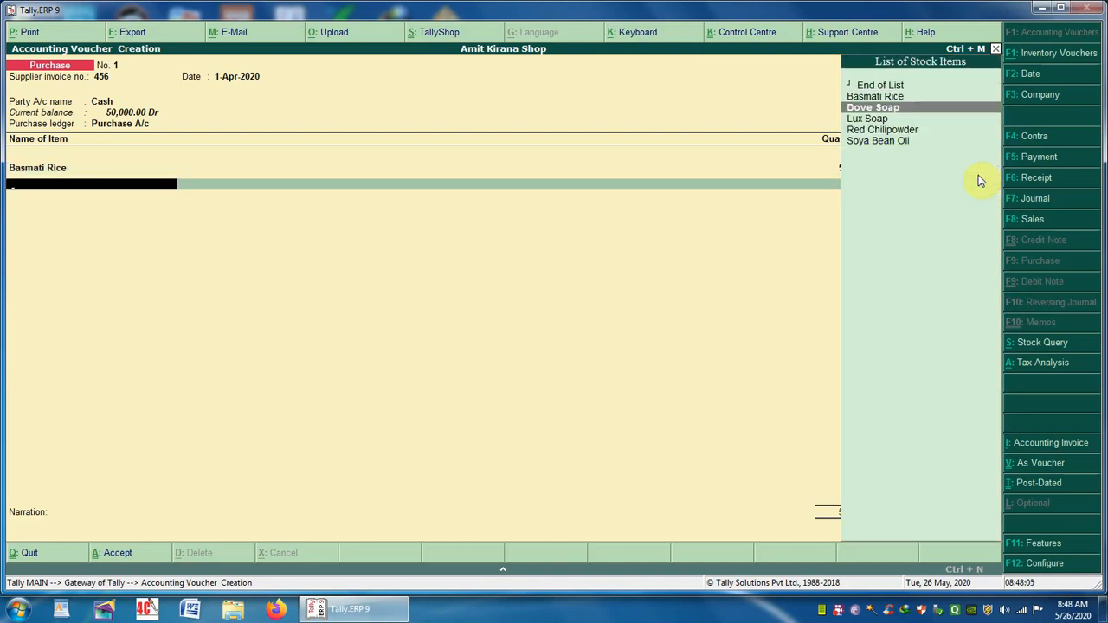
pyautogui.press('Down')
pyautogui.press('Down')
pyautogui.press('Down')
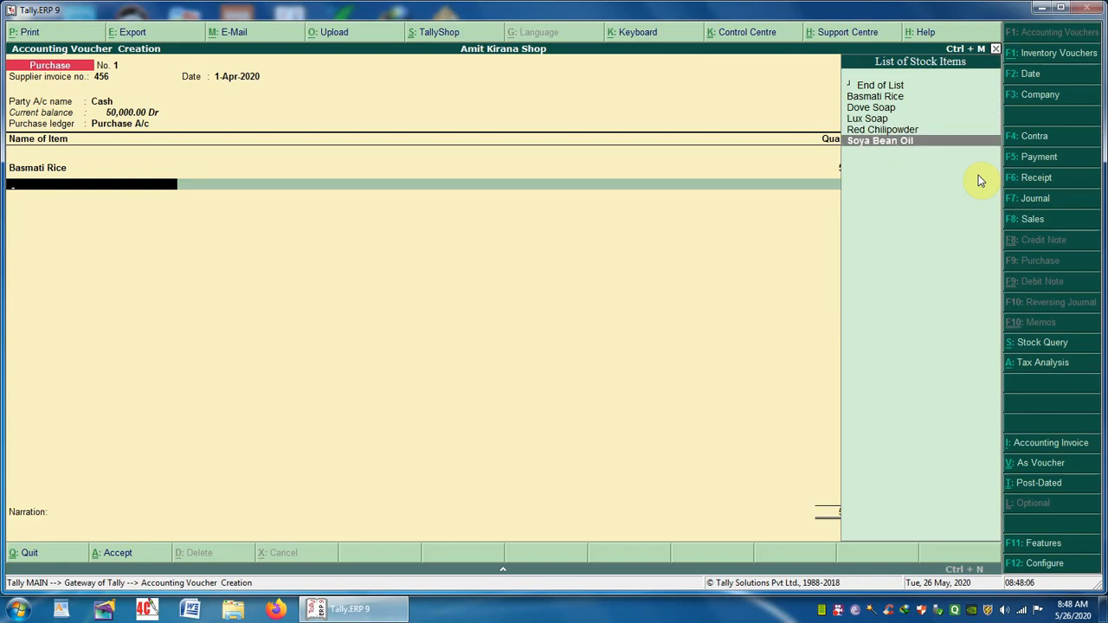
pyautogui.press('Return')
pyautogui.write('15')
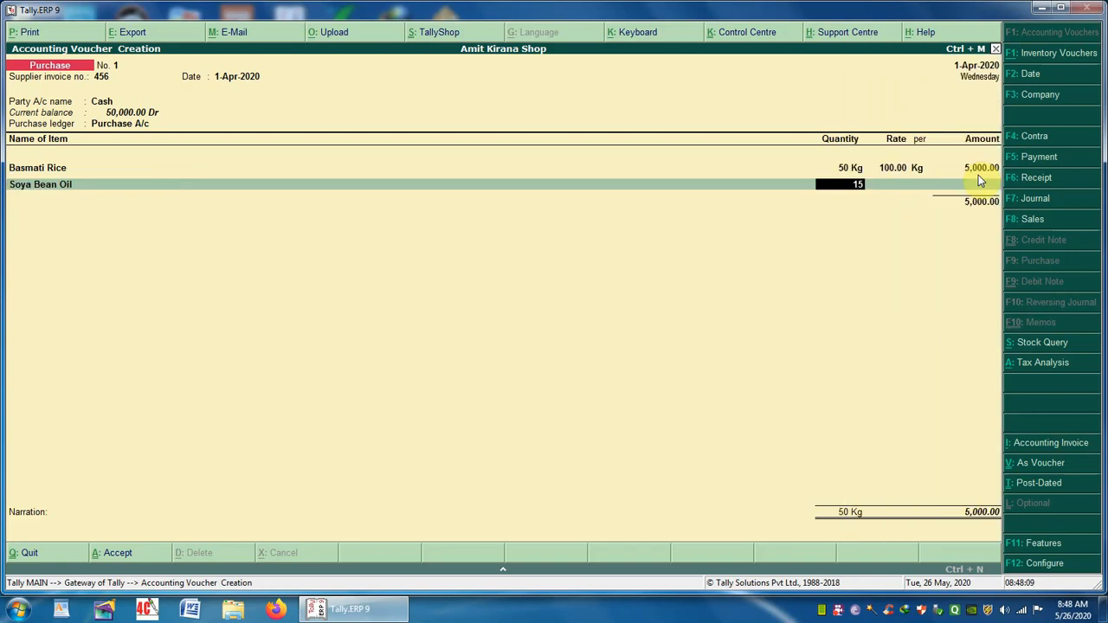
pyautogui.press('Return')
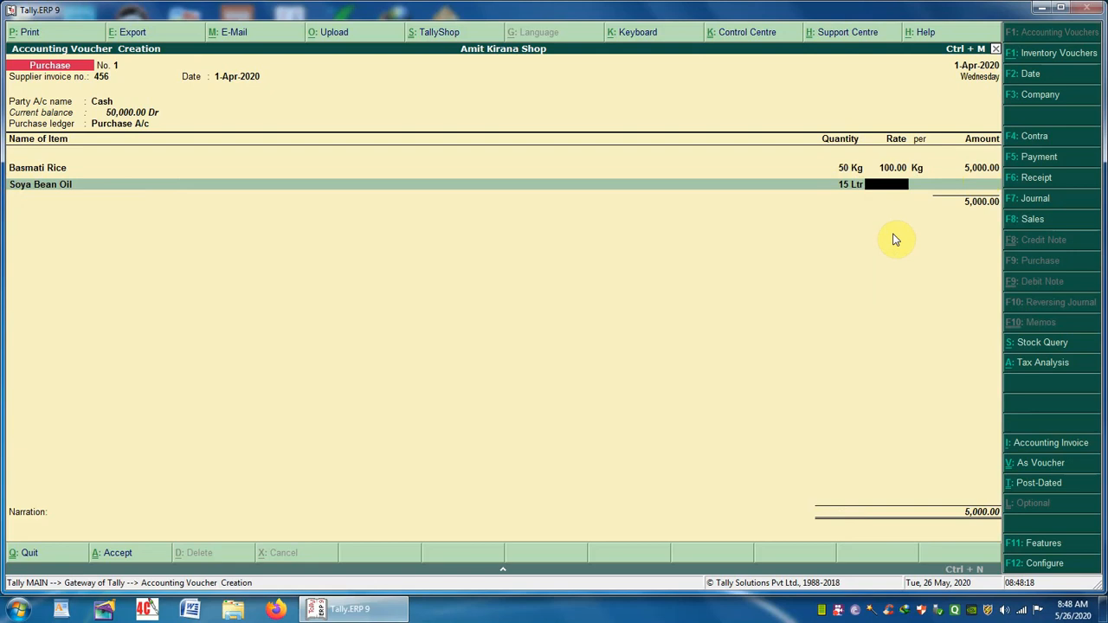
# Set the Soya Bean Oil rate to 120 per Ltr and complete the item line
pyautogui.press('BackSpace')
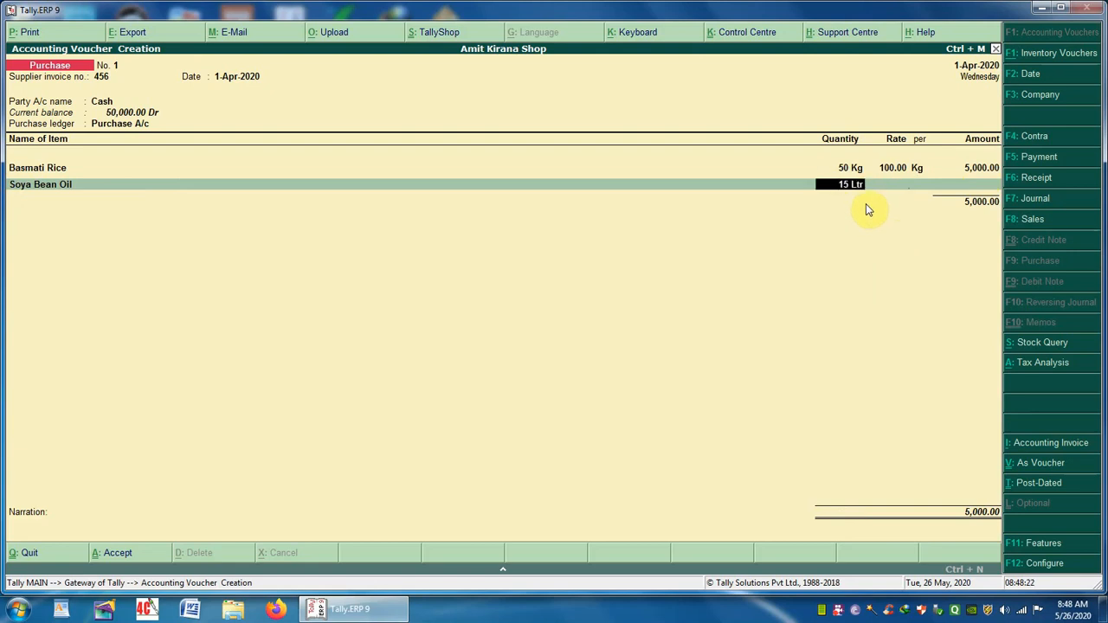
pyautogui.press('Return')
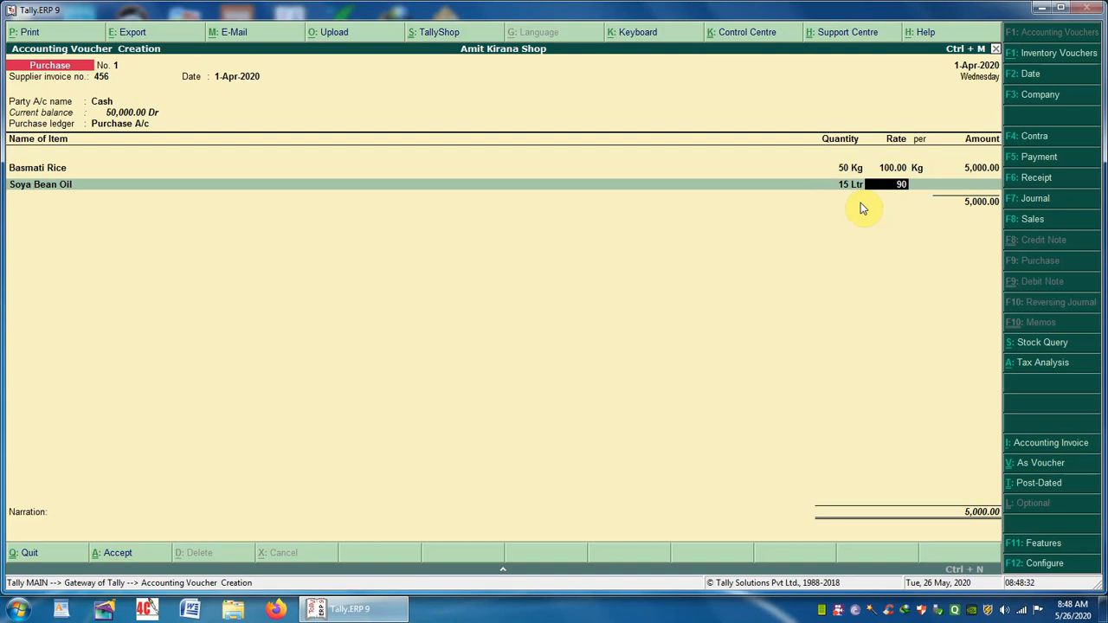
pyautogui.press('BackSpace')
pyautogui.write('120')
pyautogui.press('Return')
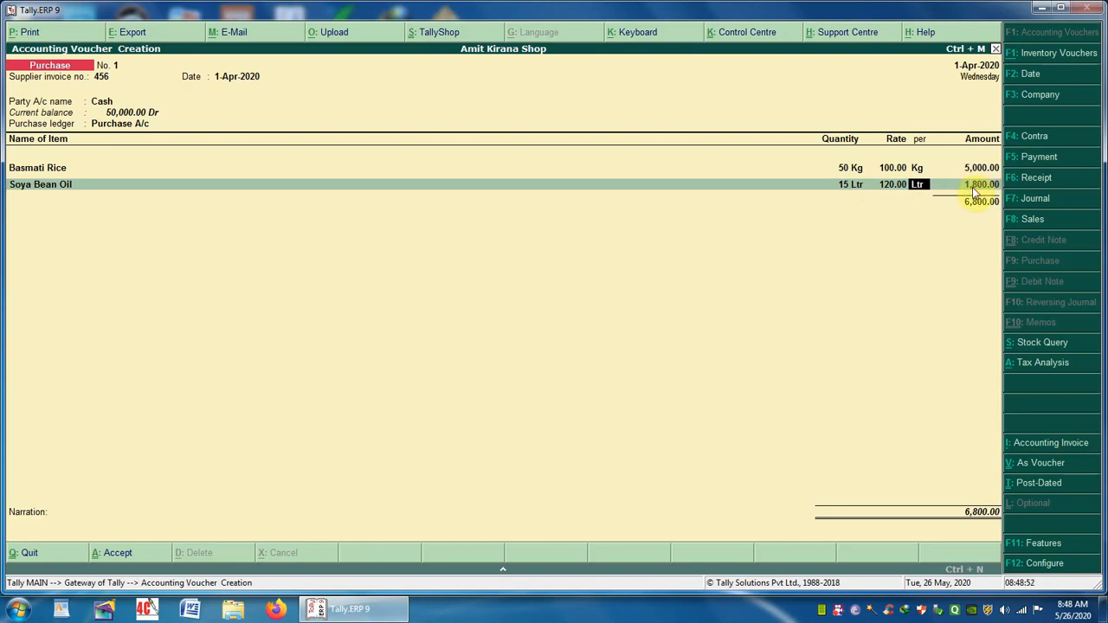
pyautogui.press('Return')
pyautogui.press('Return')
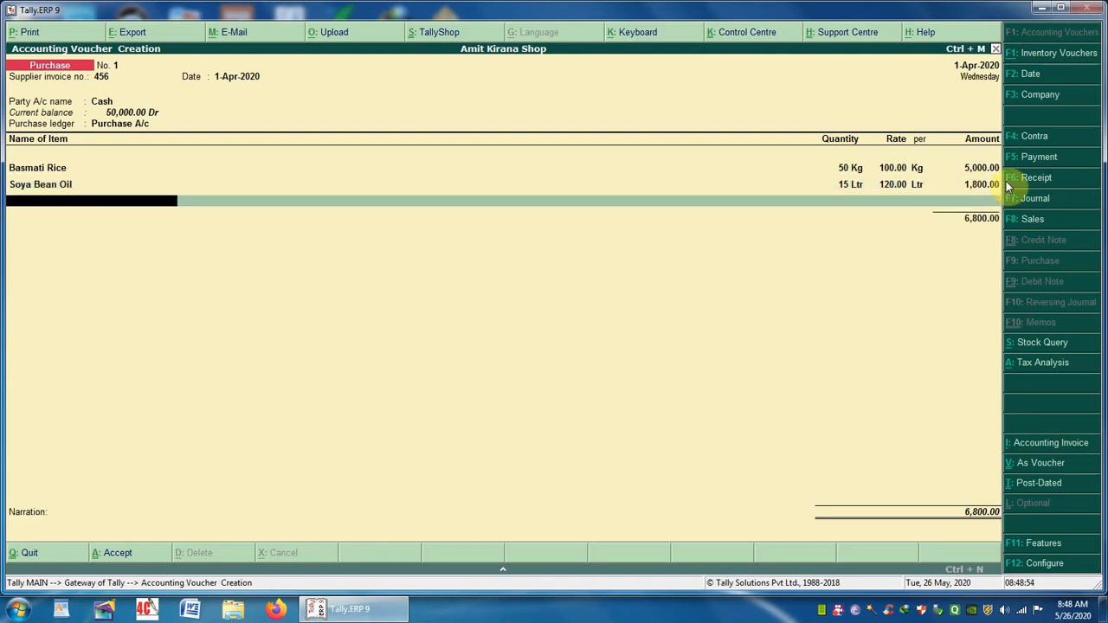
# End the item list, leave the narration blank, save the purchase voucher and return to the Gateway of Tally
pyautogui.press('Return')
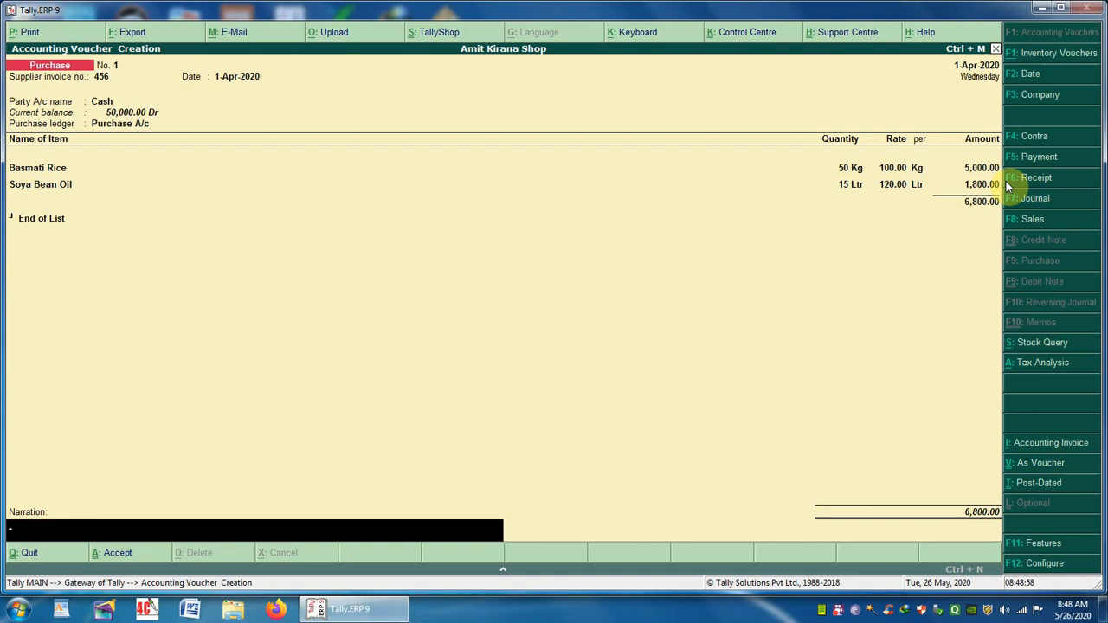
pyautogui.press('Return')
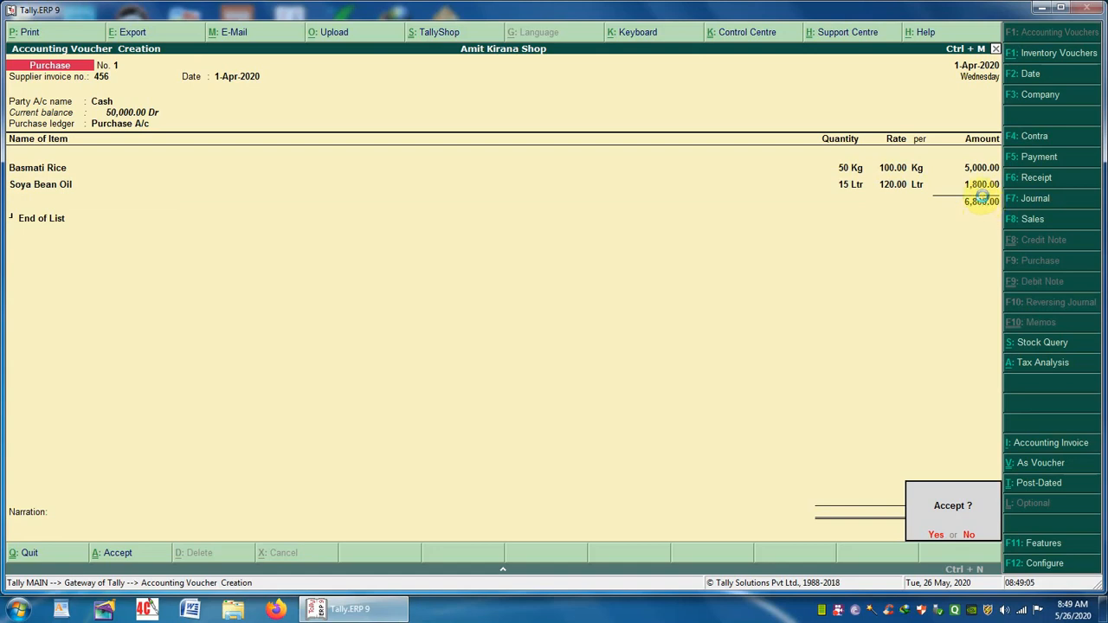
pyautogui.press('y')
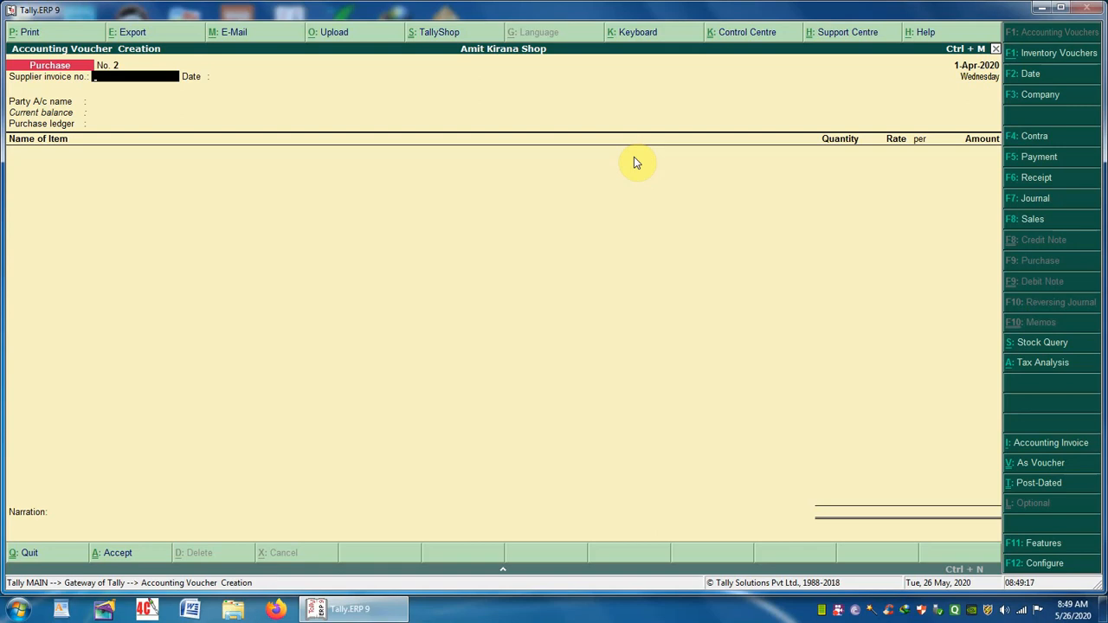
pyautogui.press('Escape')
pyautogui.press('y')
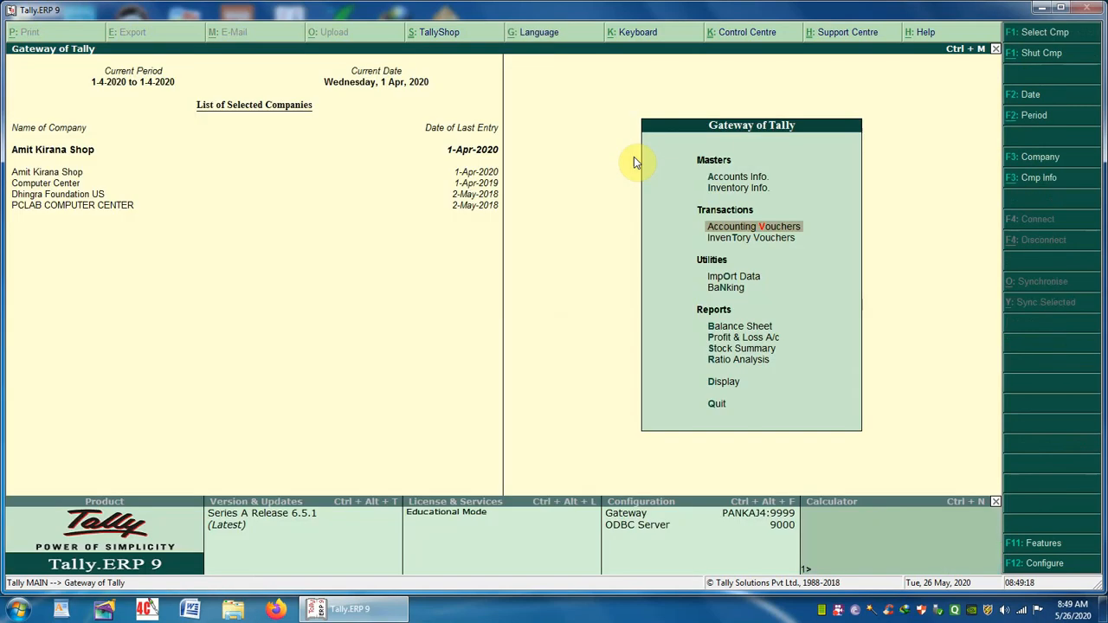
# Examine the current assets in the balance sheet, including closing stock and cash-in-hand, and return to the Gateway of Tally
pyautogui.click(715, 325)
pyautogui.click(534, 116)
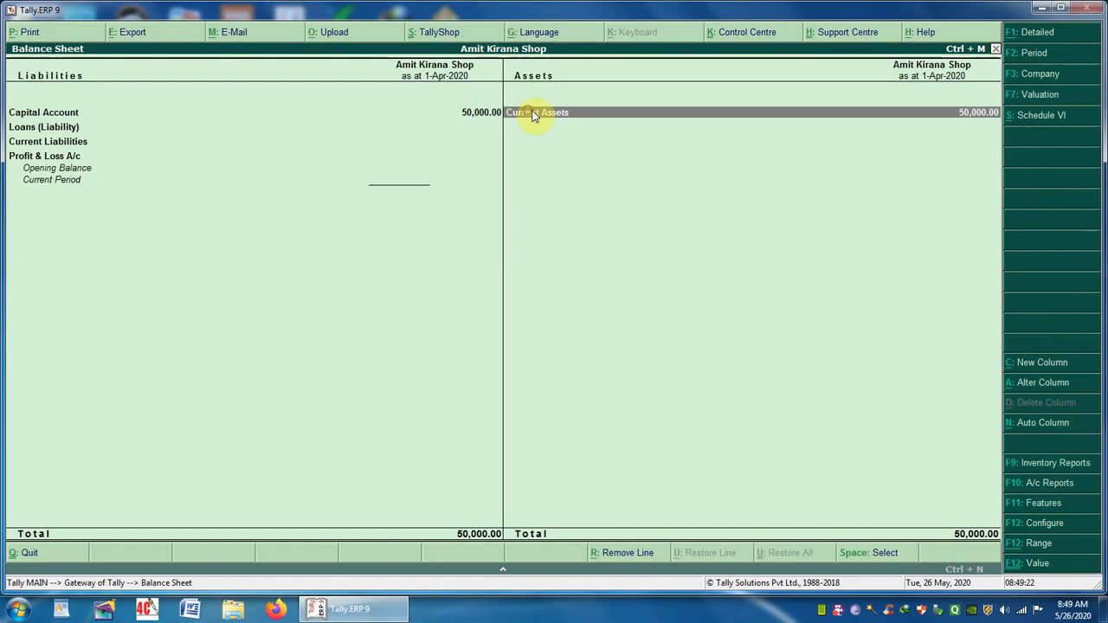
pyautogui.click(549, 116)
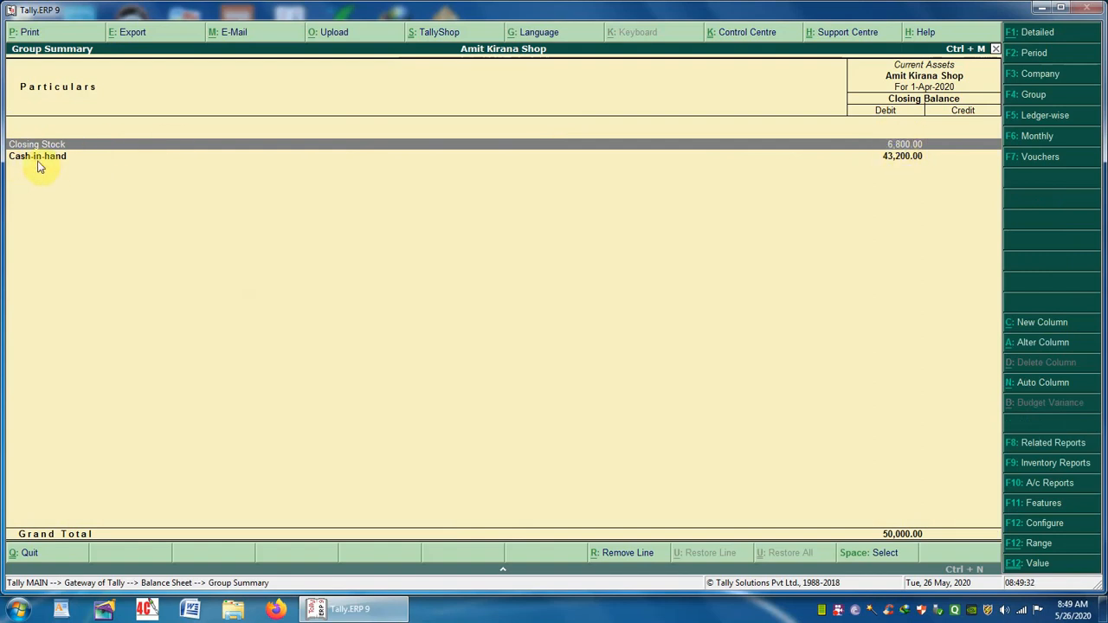
pyautogui.click(916, 158)
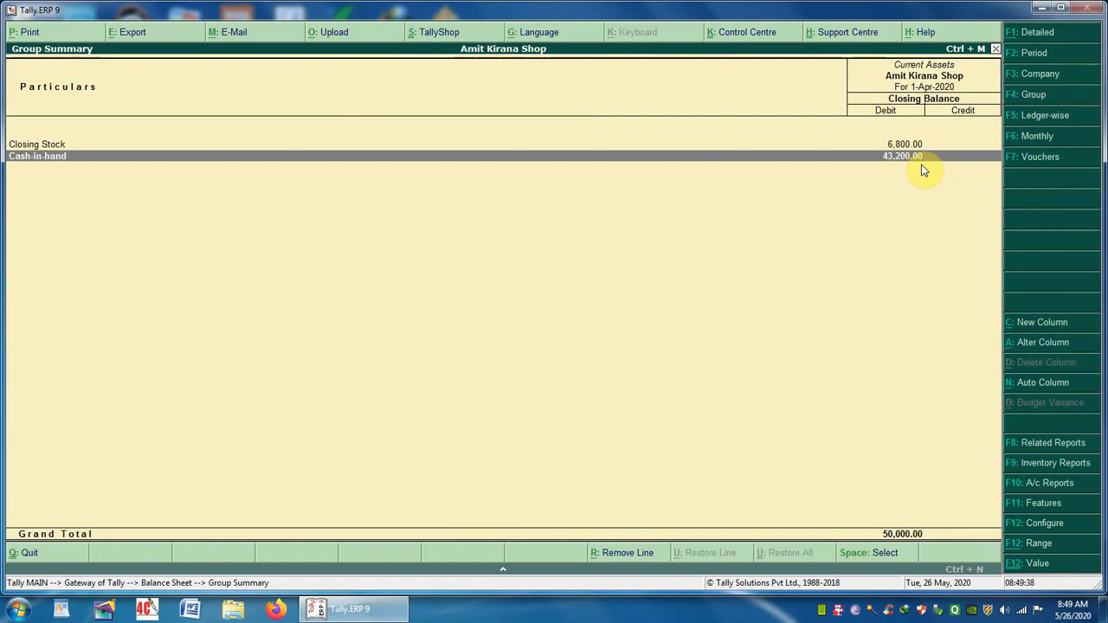
pyautogui.press('Escape')
pyautogui.press('Escape')
# Open accounting voucher entry and switch to a new sales voucher
pyautogui.press('Up')
pyautogui.press('Up')
pyautogui.press('Up')
pyautogui.press('Up')
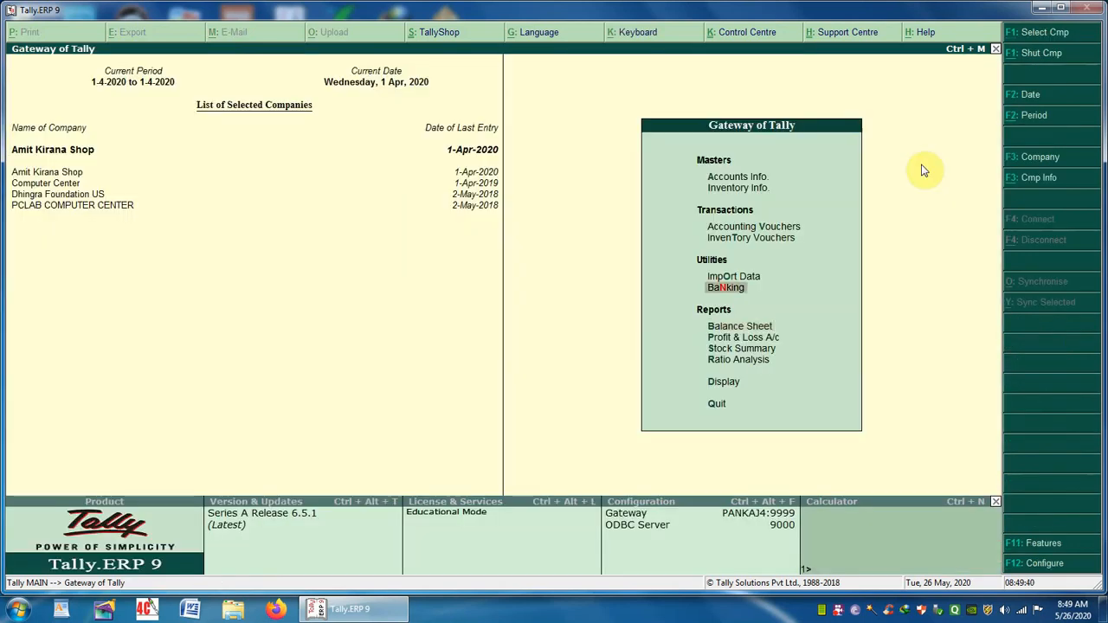
pyautogui.press('Return')
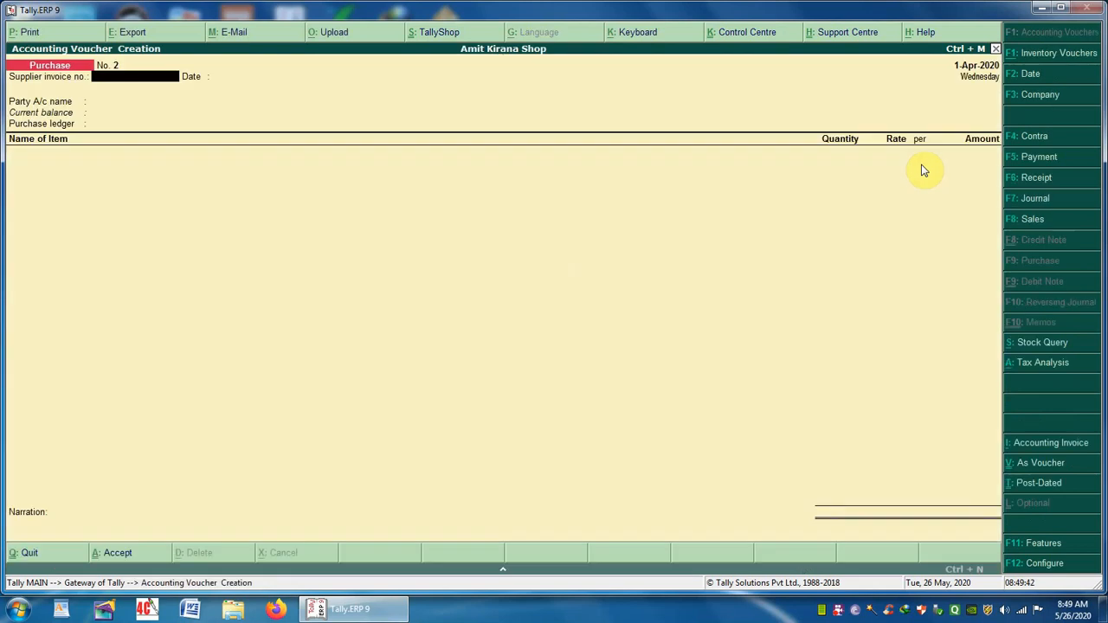
pyautogui.click(1014, 219)
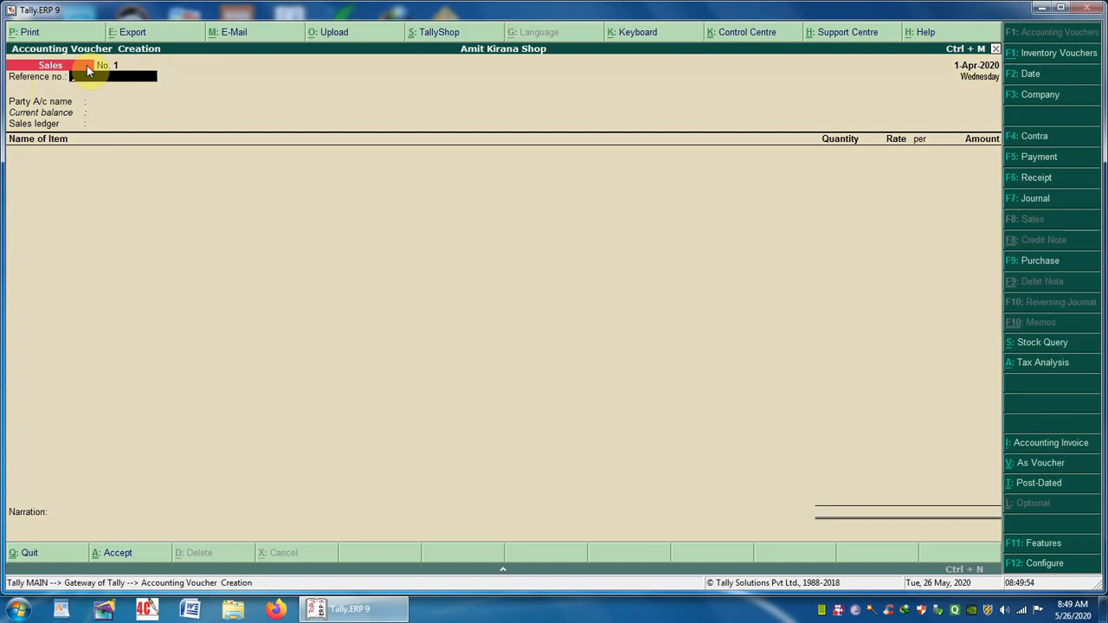
# Leave the sales reference number blank and set the party account to Cash instead of Bank of Baroda
pyautogui.press('Return')
pyautogui.press('Return')
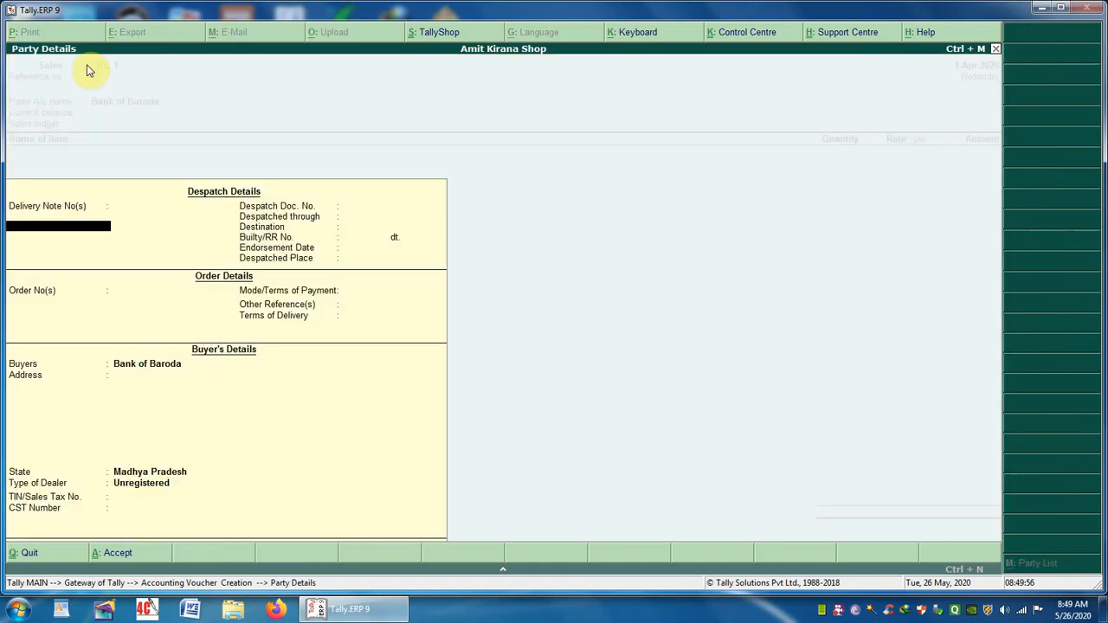
pyautogui.press('Escape')
pyautogui.press('Down')
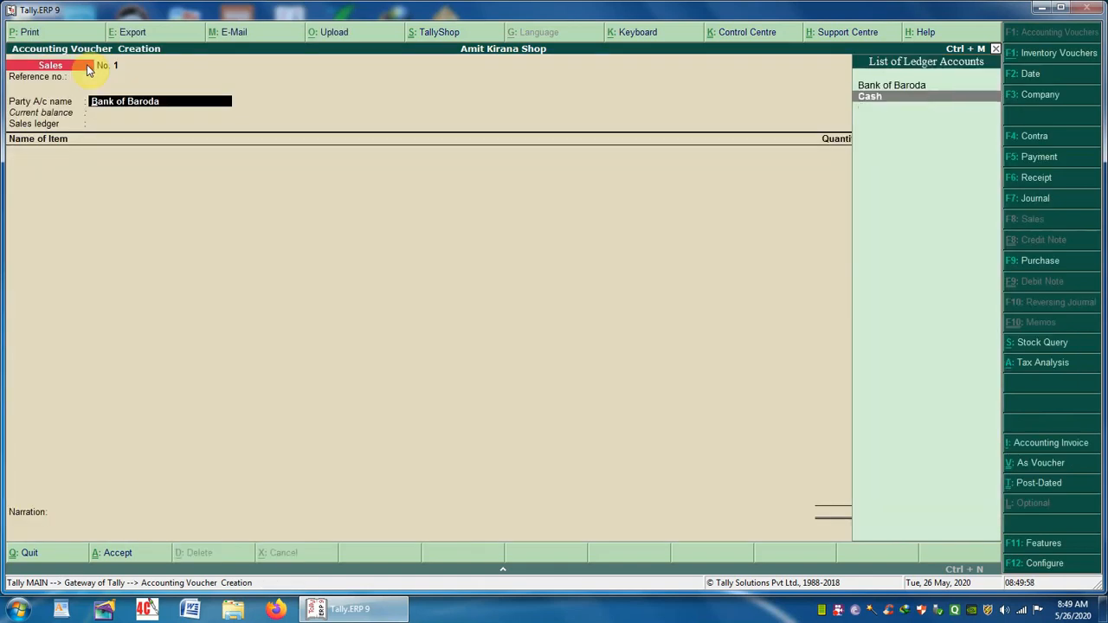
pyautogui.press('Return')
# Leave all despatch and order details blank for the cash sale
pyautogui.press('Return')
pyautogui.press('Return')
pyautogui.press('Return')
pyautogui.press('Return')
pyautogui.press('Return')
pyautogui.press('Return')
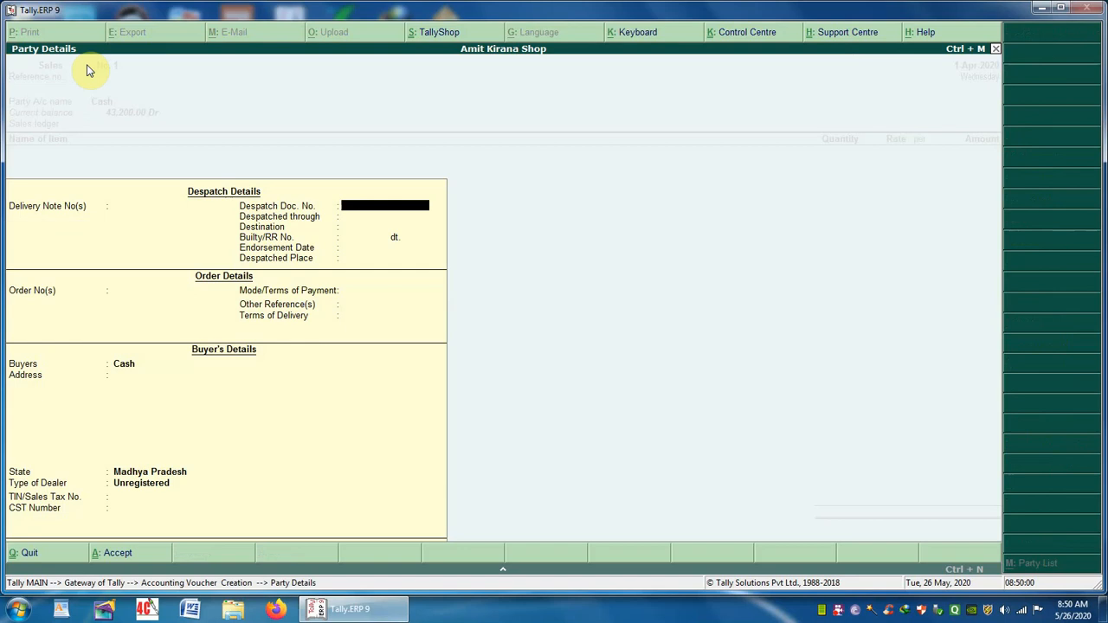
pyautogui.press('Return')
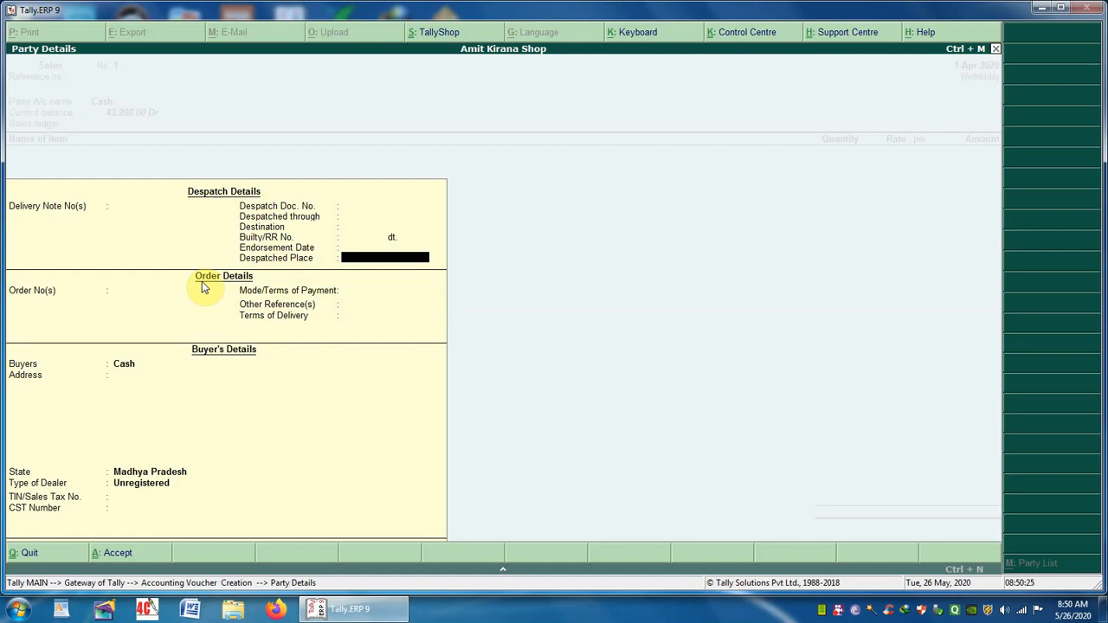
pyautogui.press('Return')
pyautogui.press('Return')
pyautogui.press('Return')
pyautogui.press('Return')
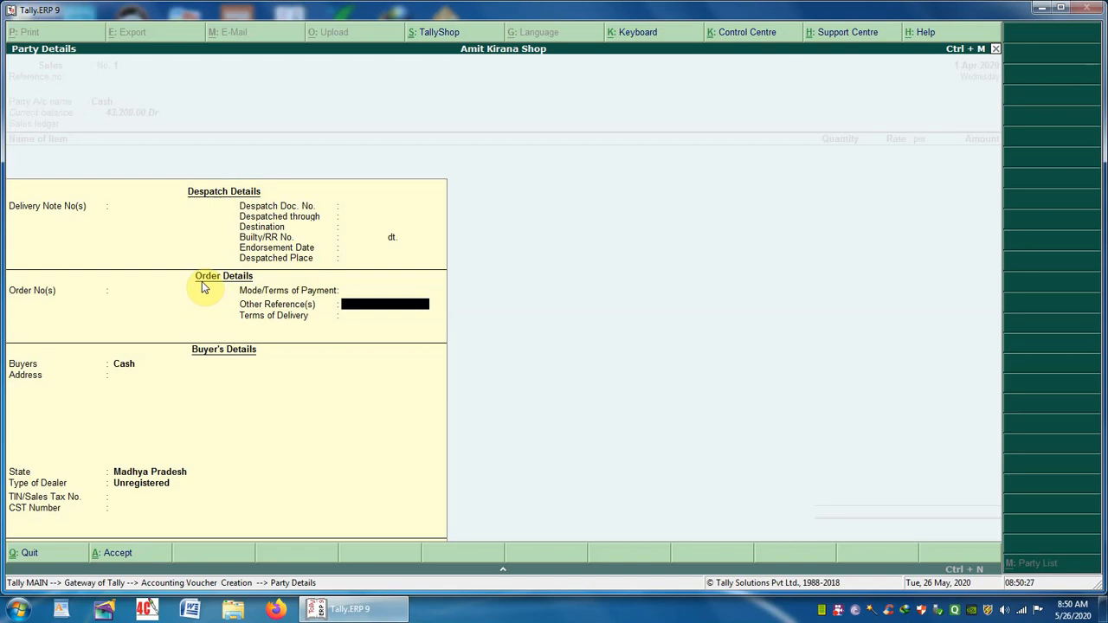
pyautogui.press('Return')
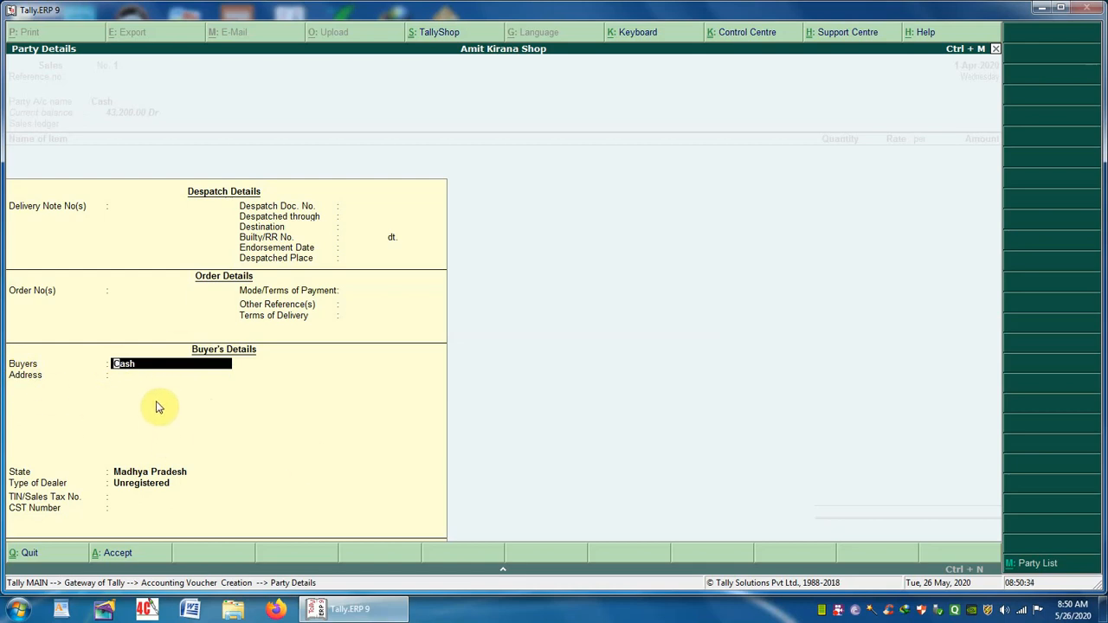
# Accept the buyer's details with Cash, Madhya Pradesh and Unregistered, and choose Sales A/c as the sales ledger
pyautogui.press('Return')
pyautogui.press('Return')
pyautogui.press('Return')
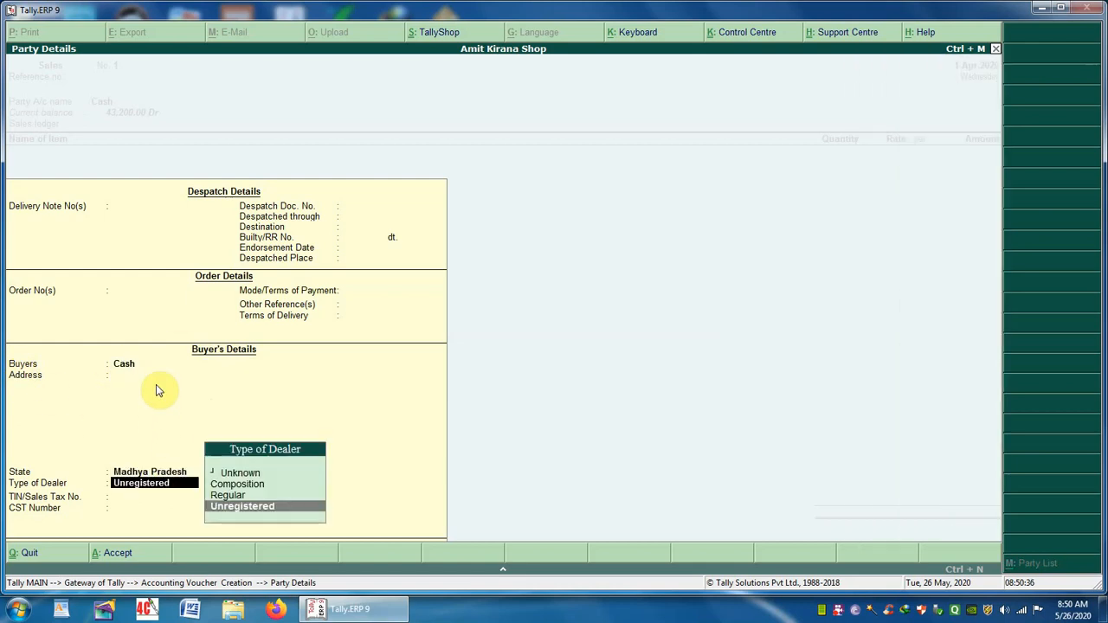
pyautogui.press('Return')
pyautogui.press('Return')
pyautogui.press('Return')
pyautogui.press('Return')
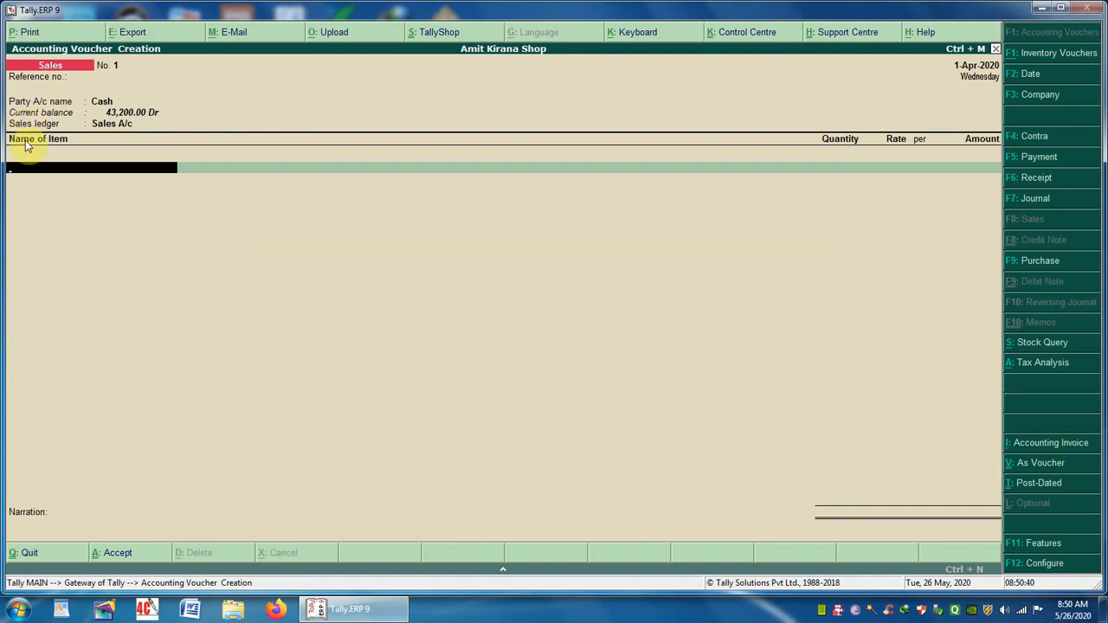
pyautogui.press('BackSpace')
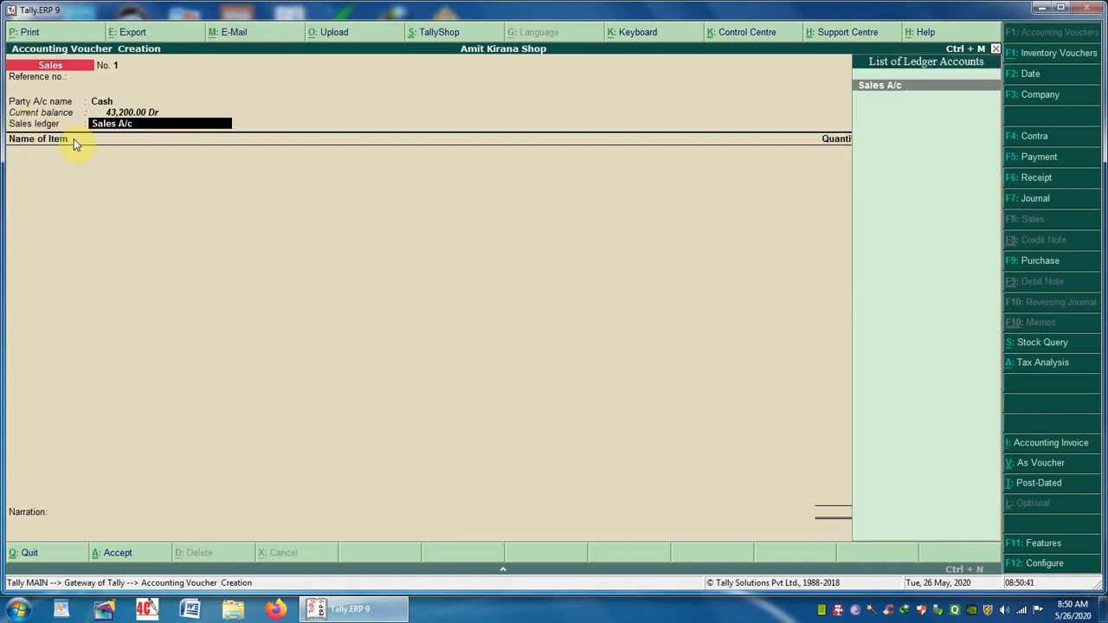
pyautogui.click(895, 93)
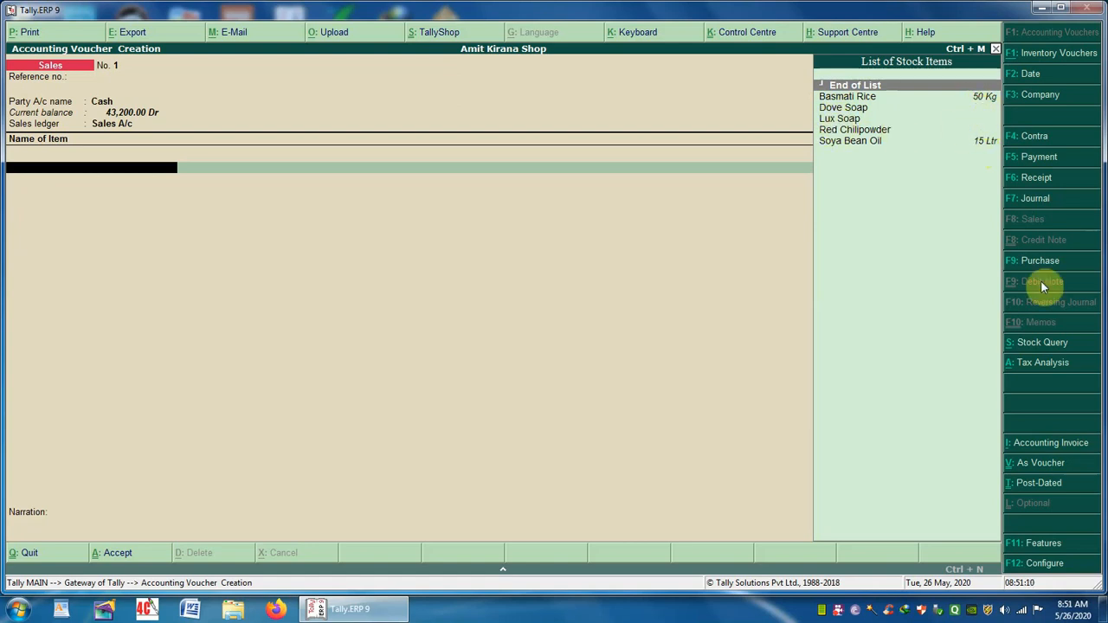
# Add Basmati Rice to the sale with a quantity of 10 Kg at a rate of 120 per Kg
pyautogui.press('Down')
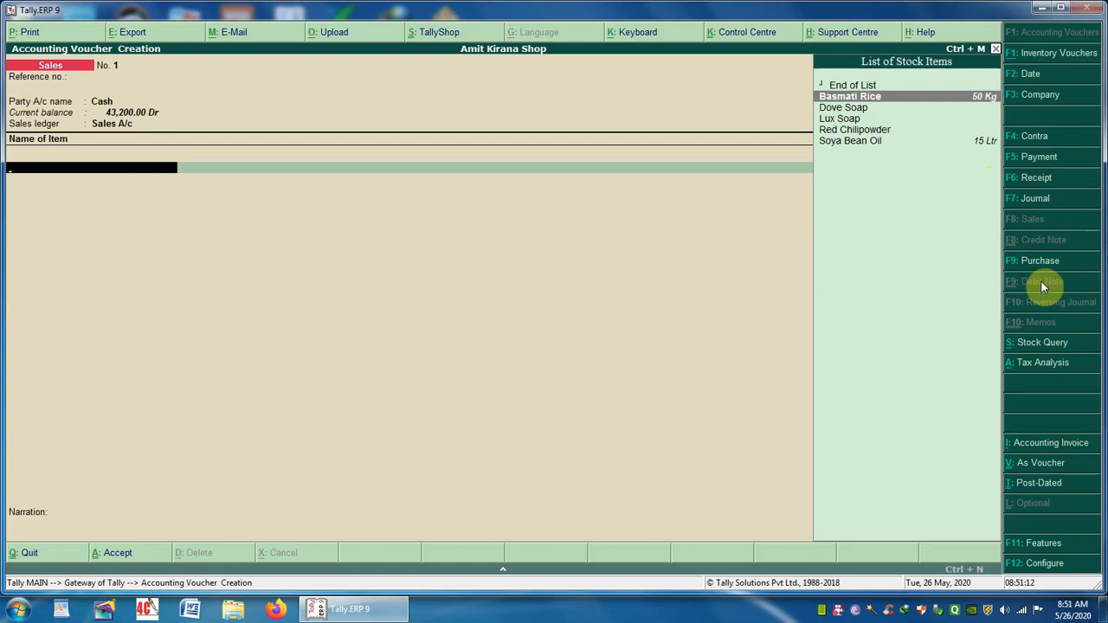
pyautogui.press('Return')
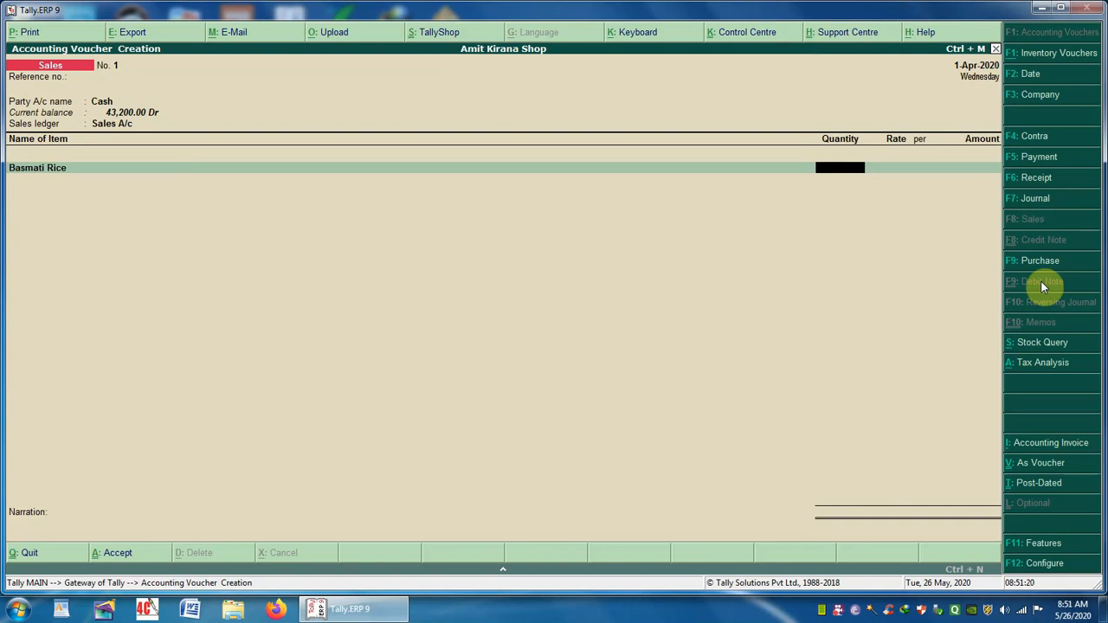
pyautogui.write('10')
pyautogui.press('Return')
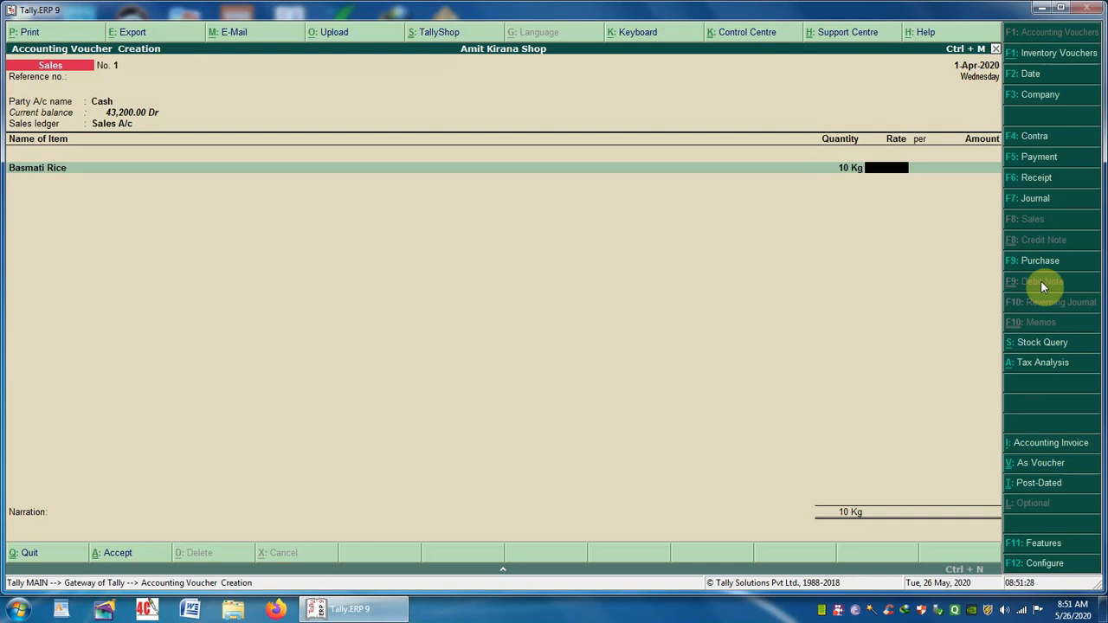
pyautogui.write('120')
pyautogui.press('Return')
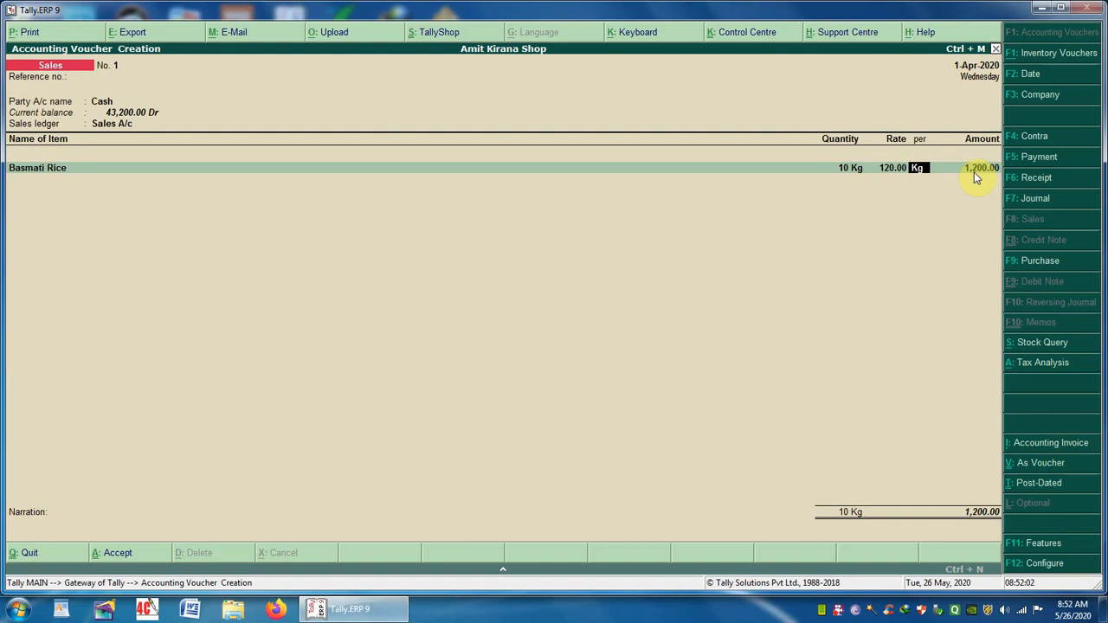
pyautogui.press('Return')
pyautogui.press('Return')
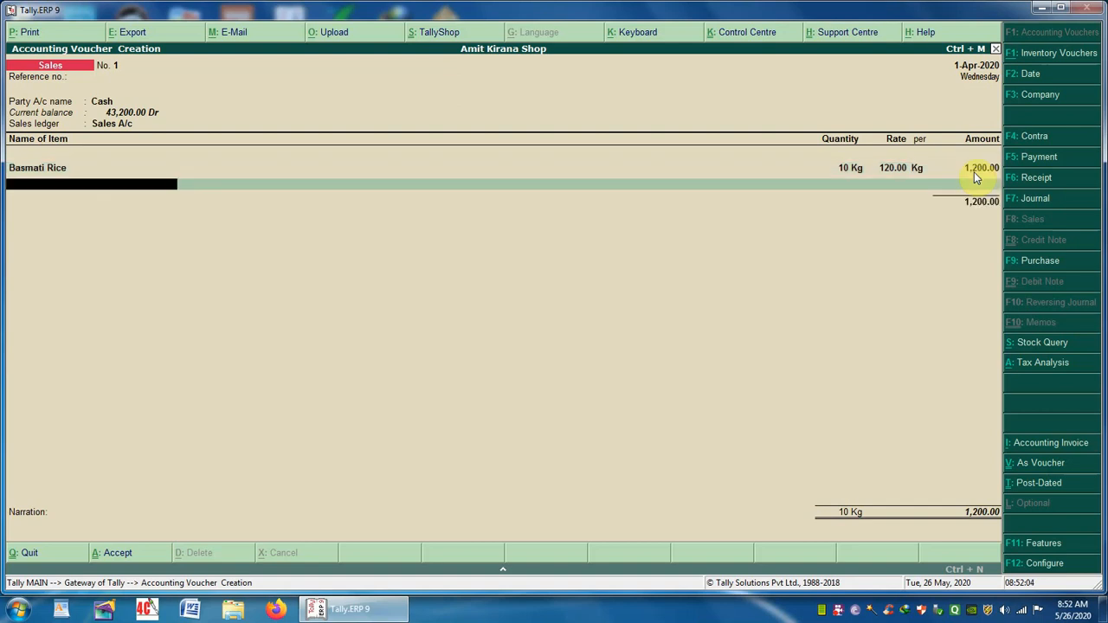
# End the item list, leave the narration blank, save the sales voucher and return to the Gateway of Tally
pyautogui.press('Return')
pyautogui.press('Return')
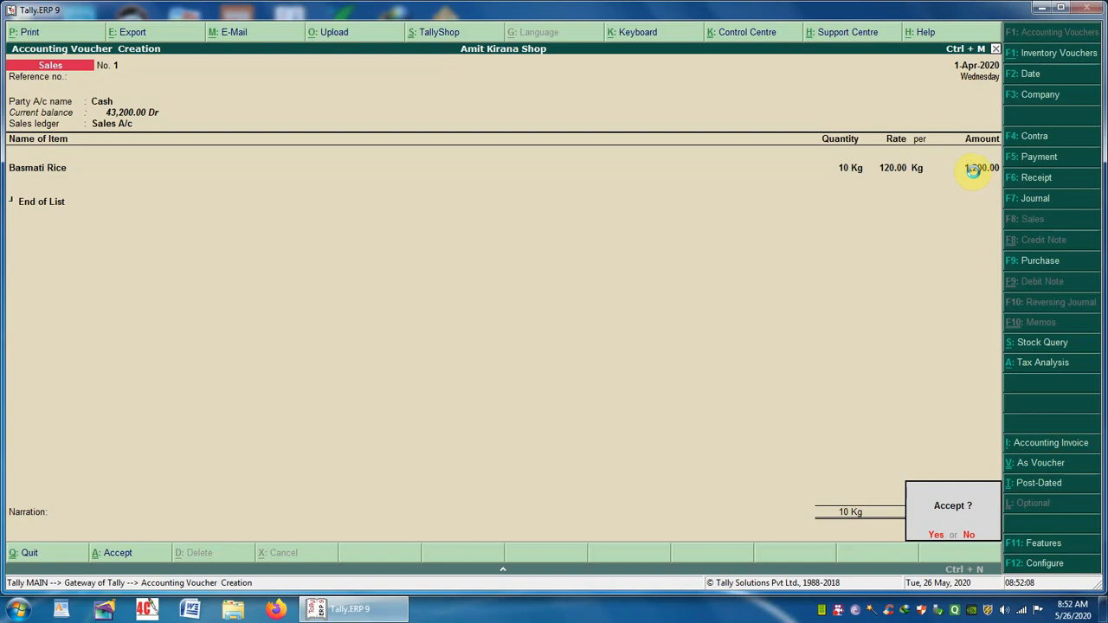
pyautogui.press('Return')
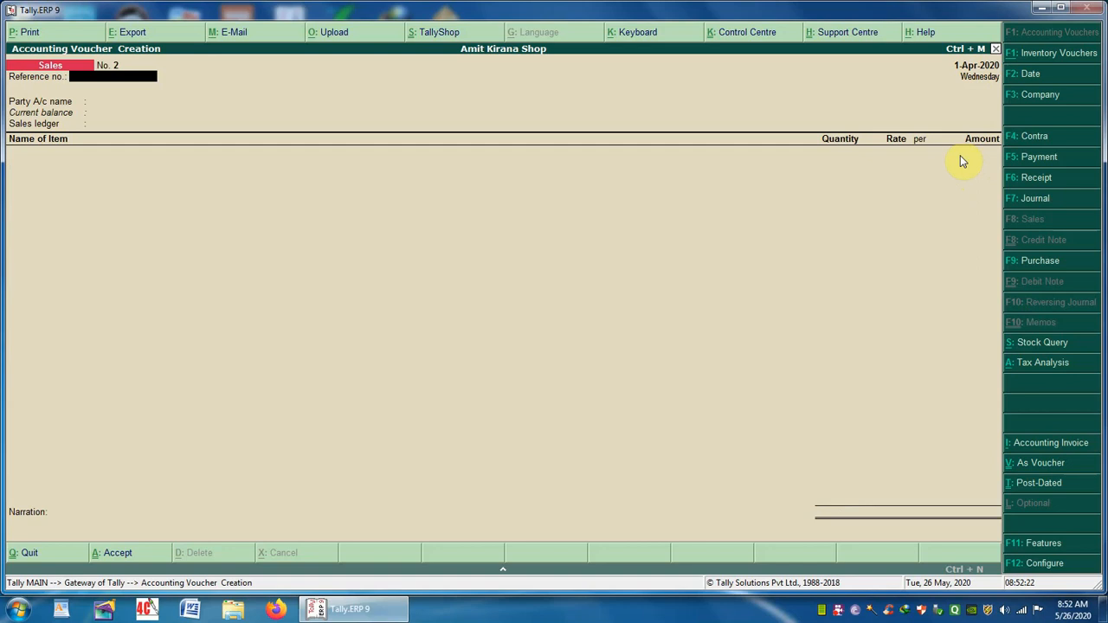
pyautogui.press('Escape')
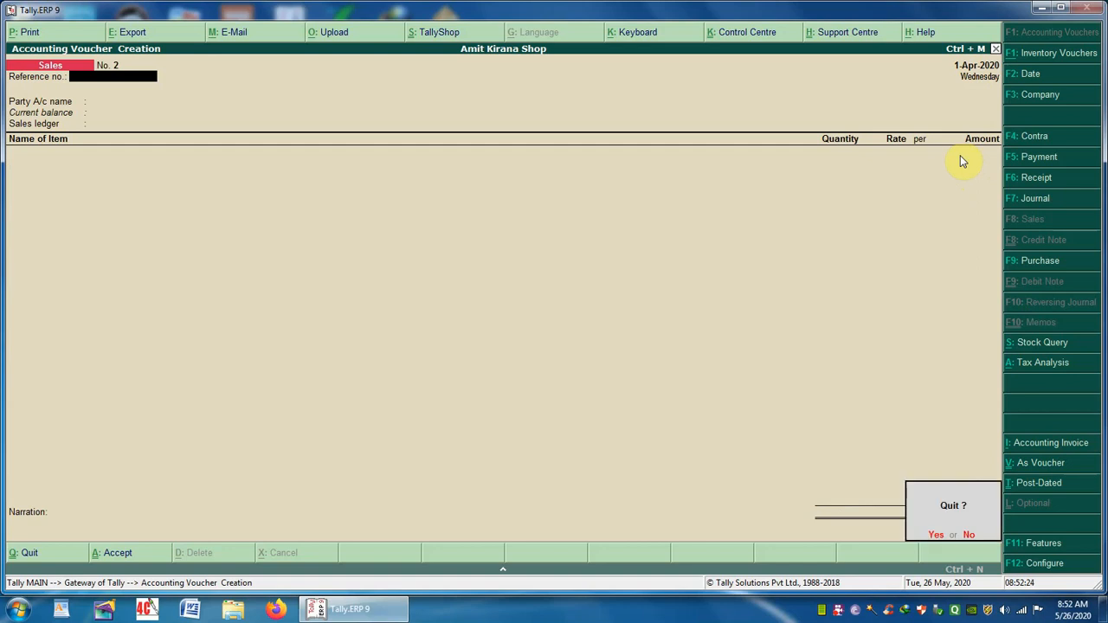
pyautogui.press('Return')
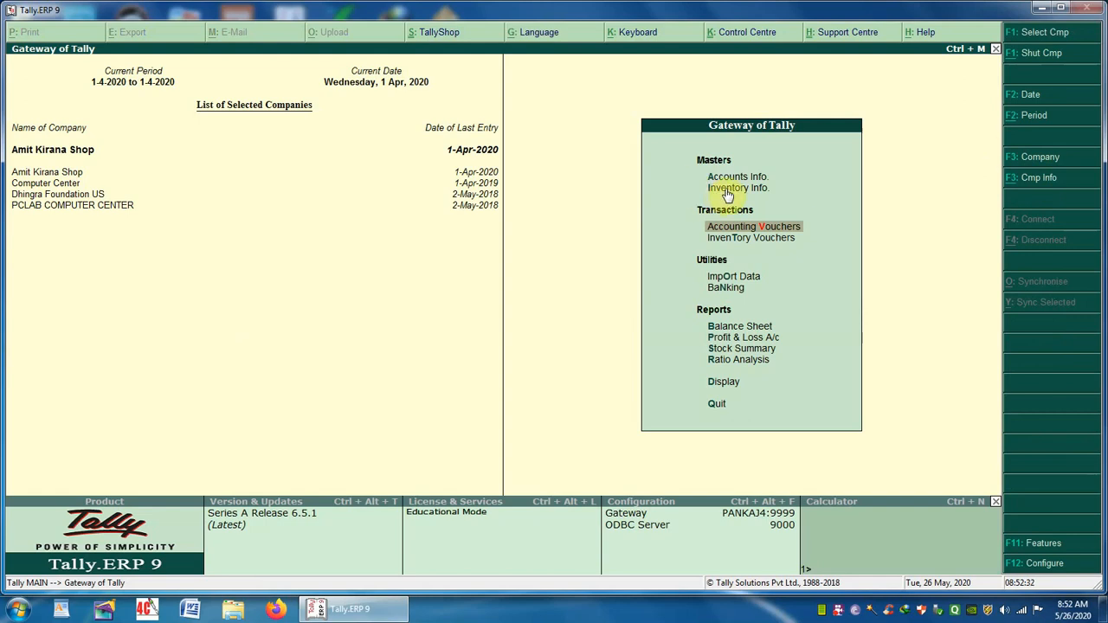
# Start a receipt voucher with Cash as the account and the Captital ledger under particulars
pyautogui.press('Down')
pyautogui.press('Up')
pyautogui.press('Return')
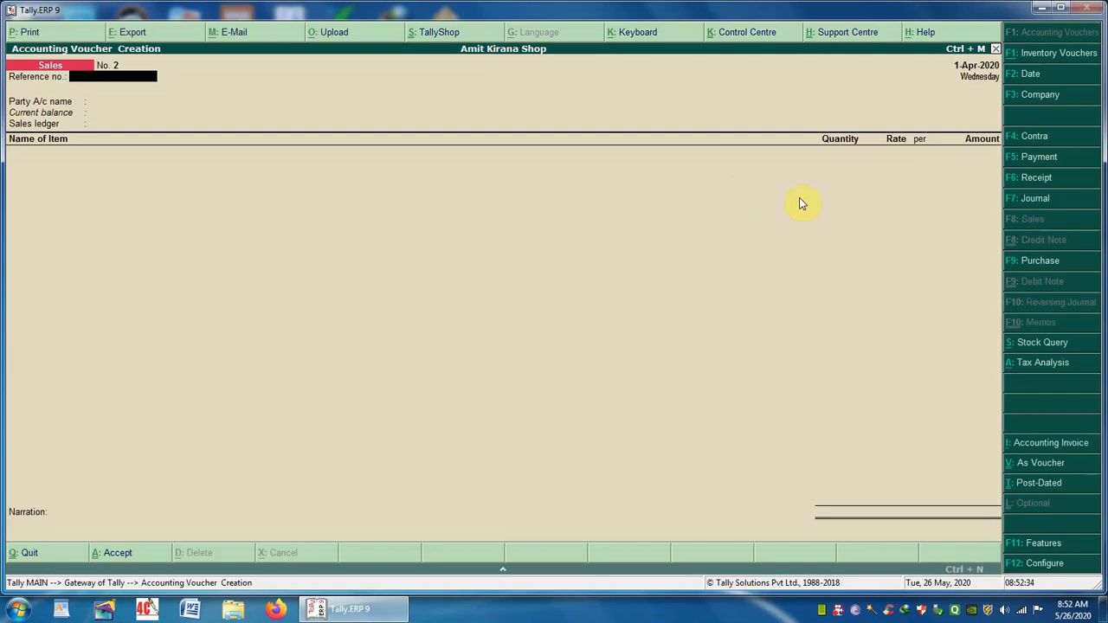
pyautogui.click(1022, 180)
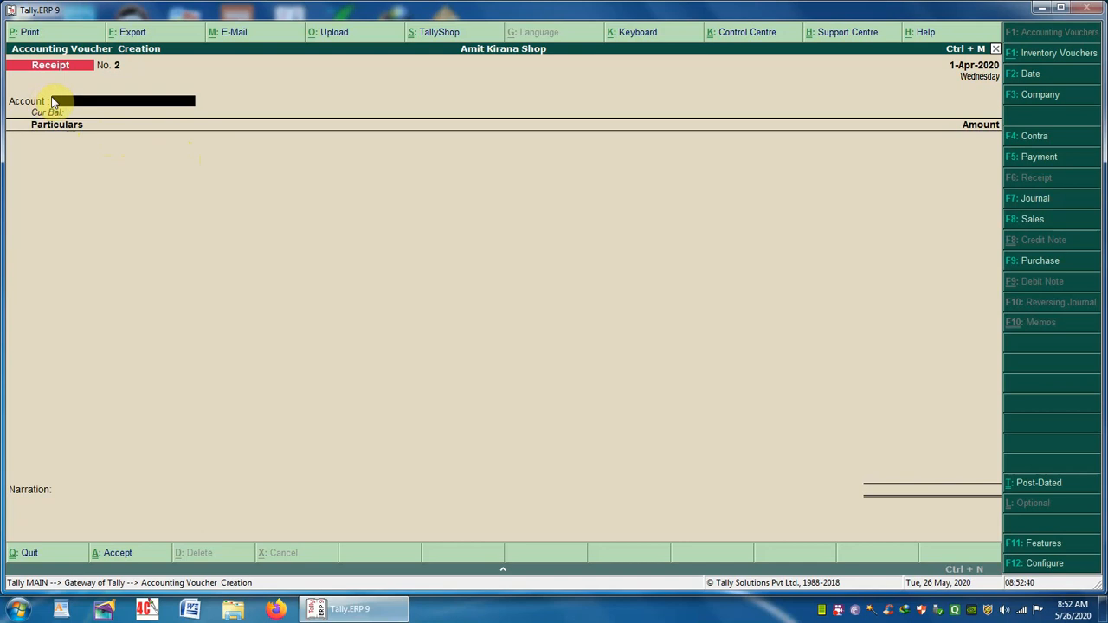
pyautogui.write('c')
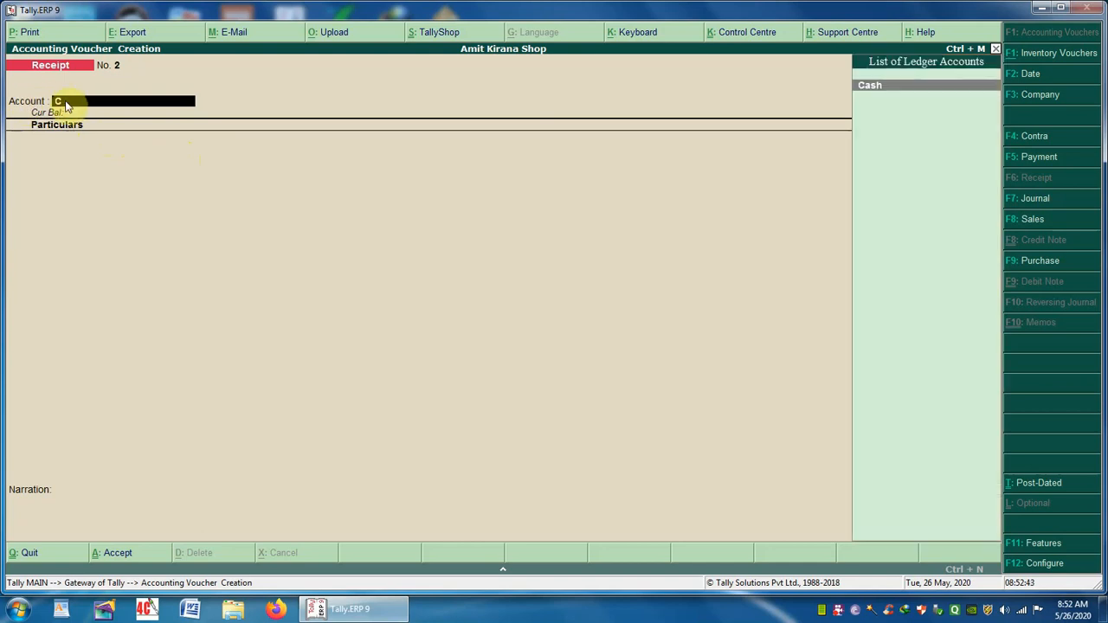
pyautogui.press('Return')
pyautogui.press('space')
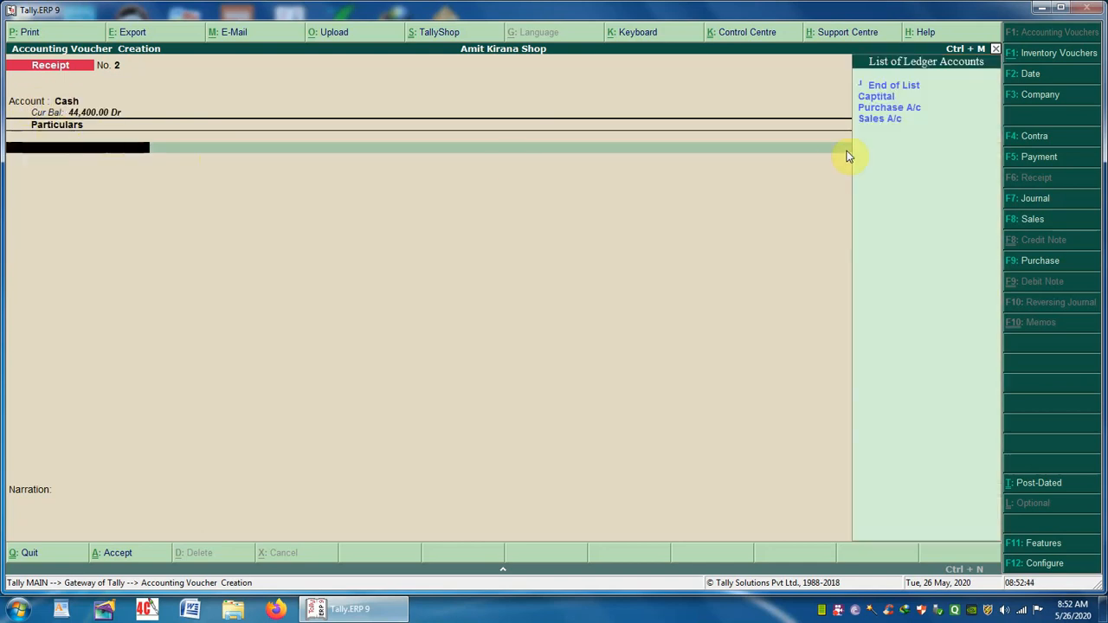
pyautogui.click(881, 98)
pyautogui.press('Return')
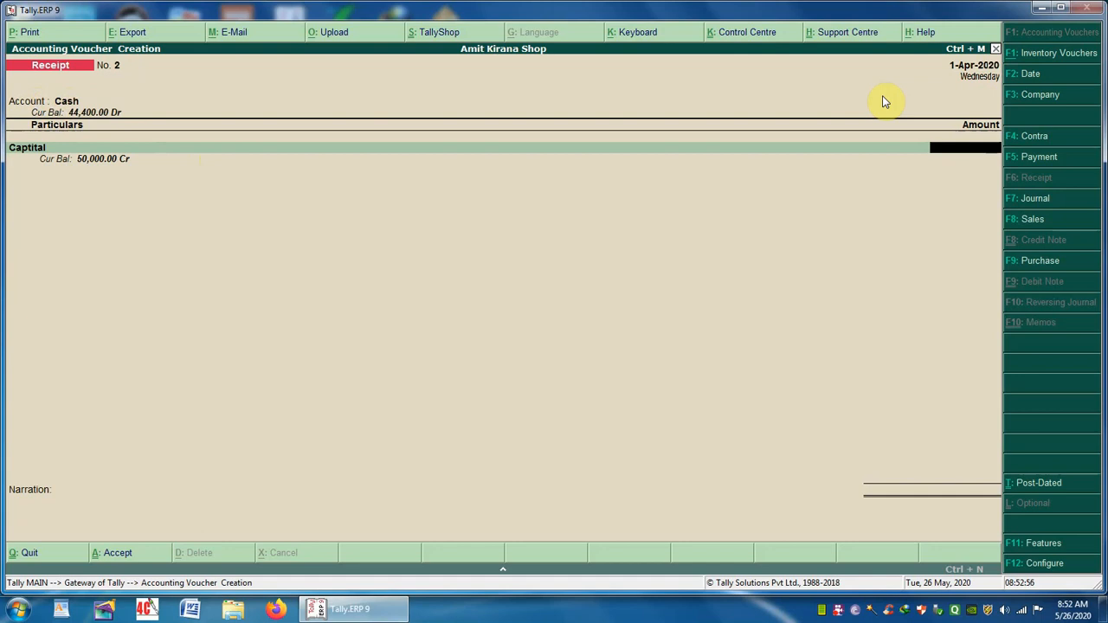
# Start a purchase voucher with Cash as the party account, closing the antivirus notification
pyautogui.click(1037, 263)
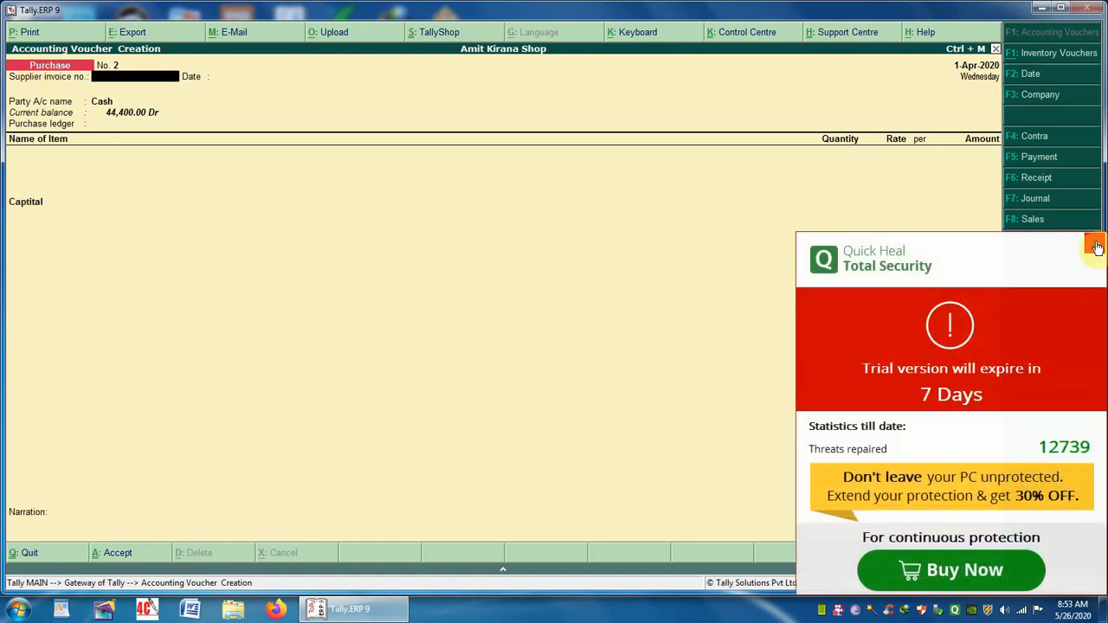
pyautogui.click(1095, 247)
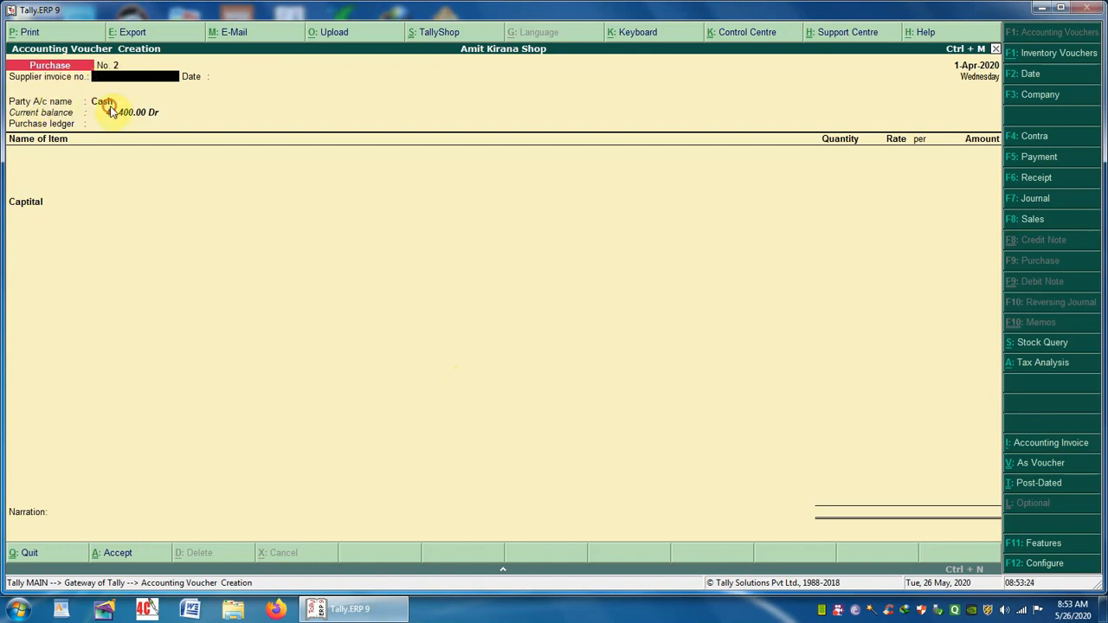
pyautogui.click(109, 106)
pyautogui.press('space')
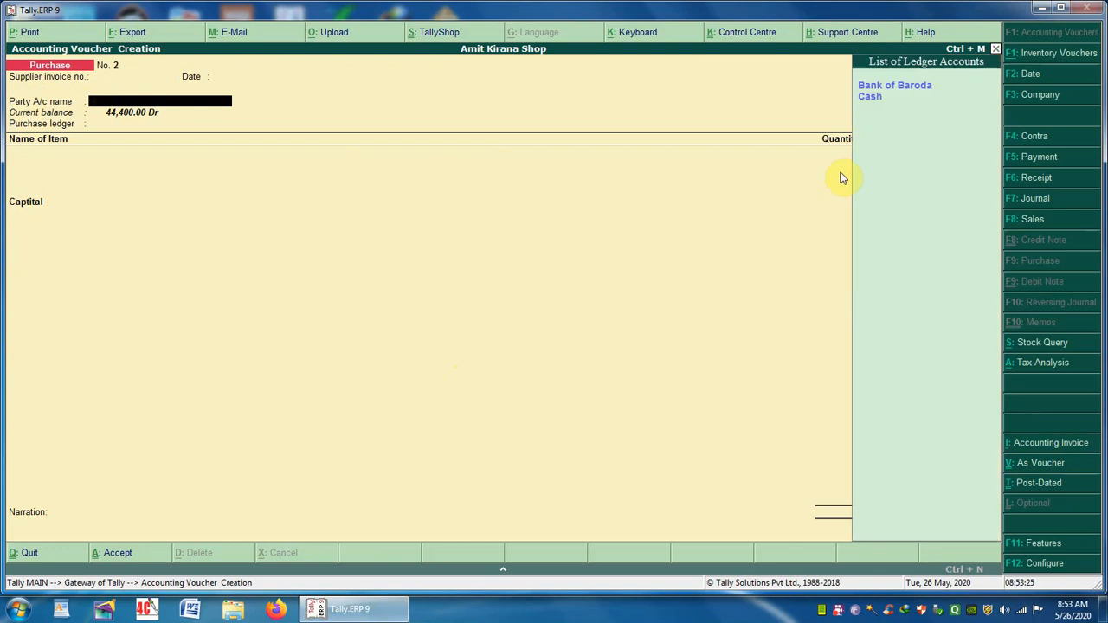
pyautogui.click(874, 102)
pyautogui.press('Return')
pyautogui.press('Return')
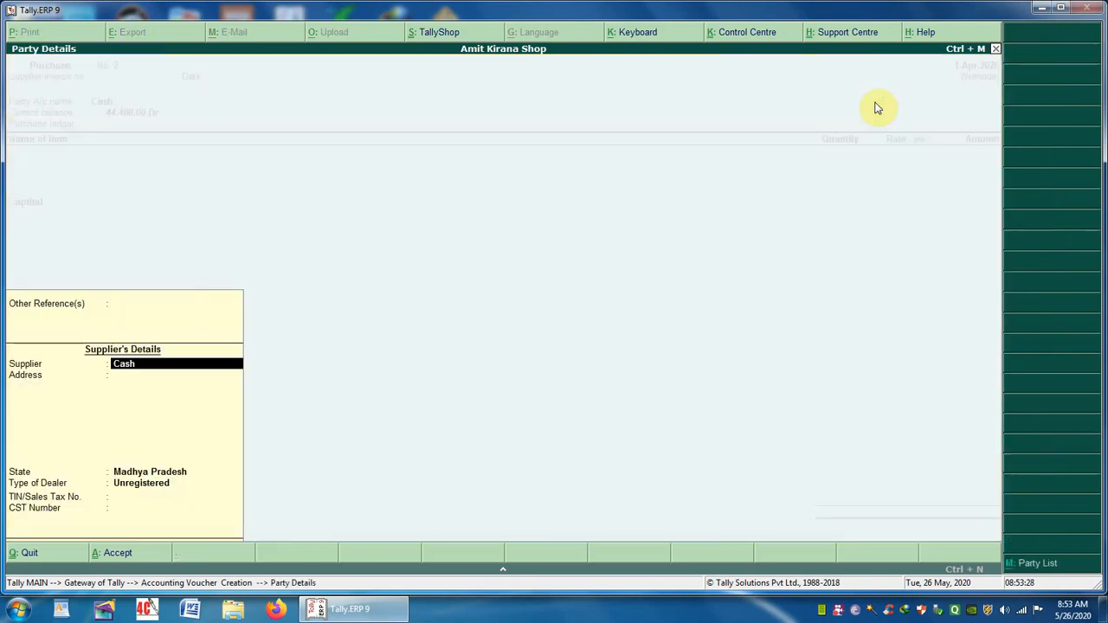
# Replace the supplier's name and enter the supplier's address in the purchase party details
pyautogui.press('Return')
pyautogui.press('BackSpace')
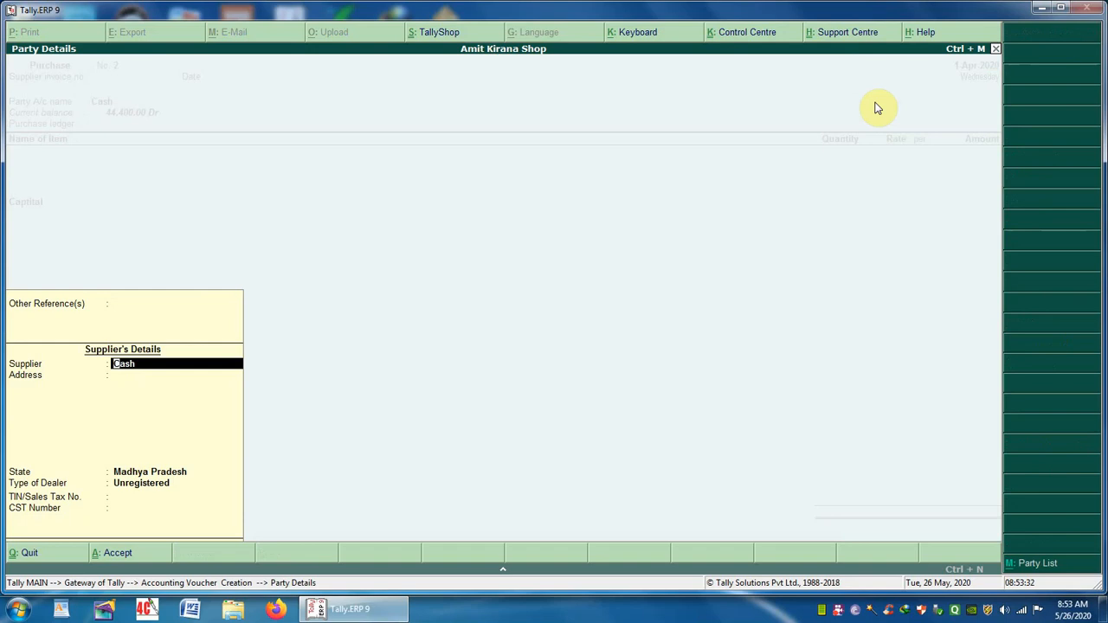
pyautogui.write('Ravi Bhopal')
pyautogui.press('Return')
pyautogui.write('M')
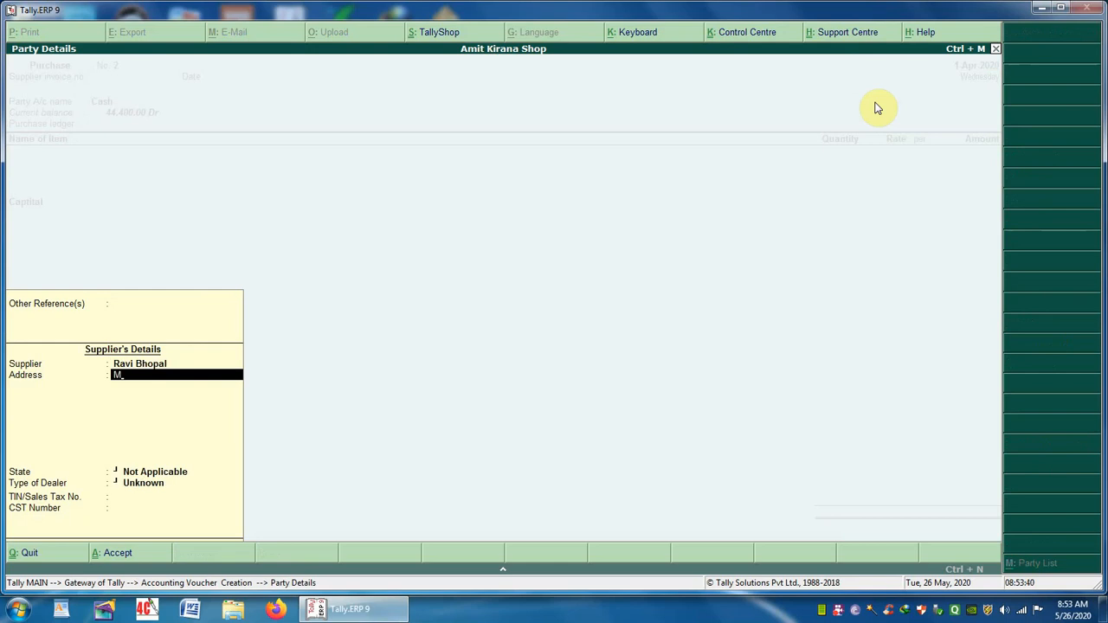
pyautogui.write('P Nager Bhopal')
pyautogui.press('Return')
pyautogui.press('Return')
# Set the supplier's state to Madhya Pradesh
pyautogui.write('M')
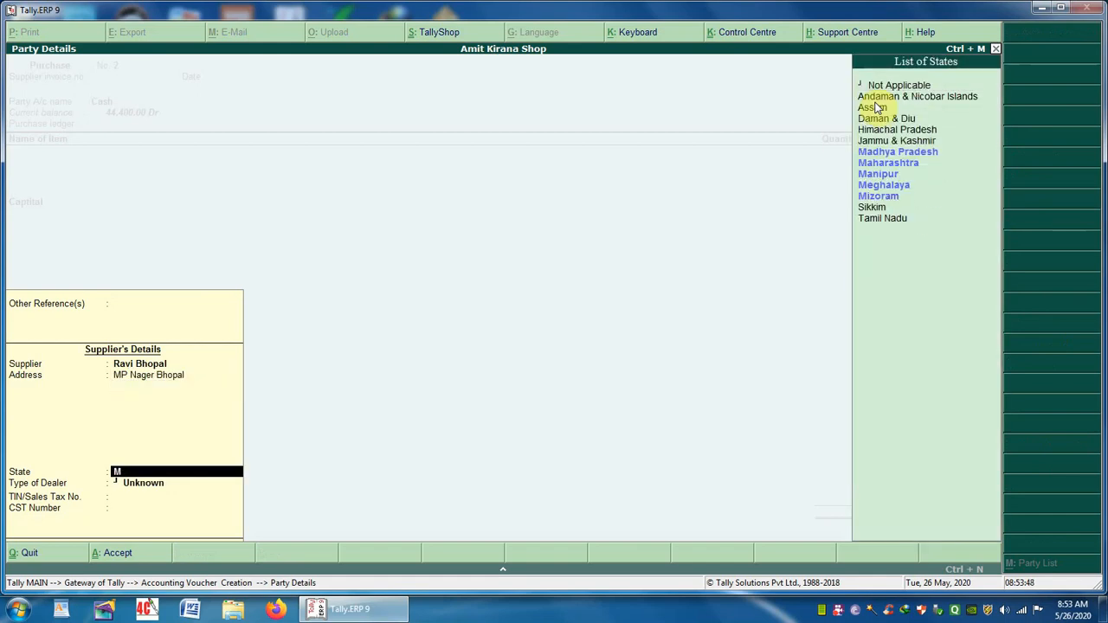
pyautogui.press('Down')
pyautogui.press('Down')
pyautogui.press('Down')
pyautogui.press('Up')
pyautogui.press('Up')
pyautogui.press('Up')
pyautogui.press('Return')
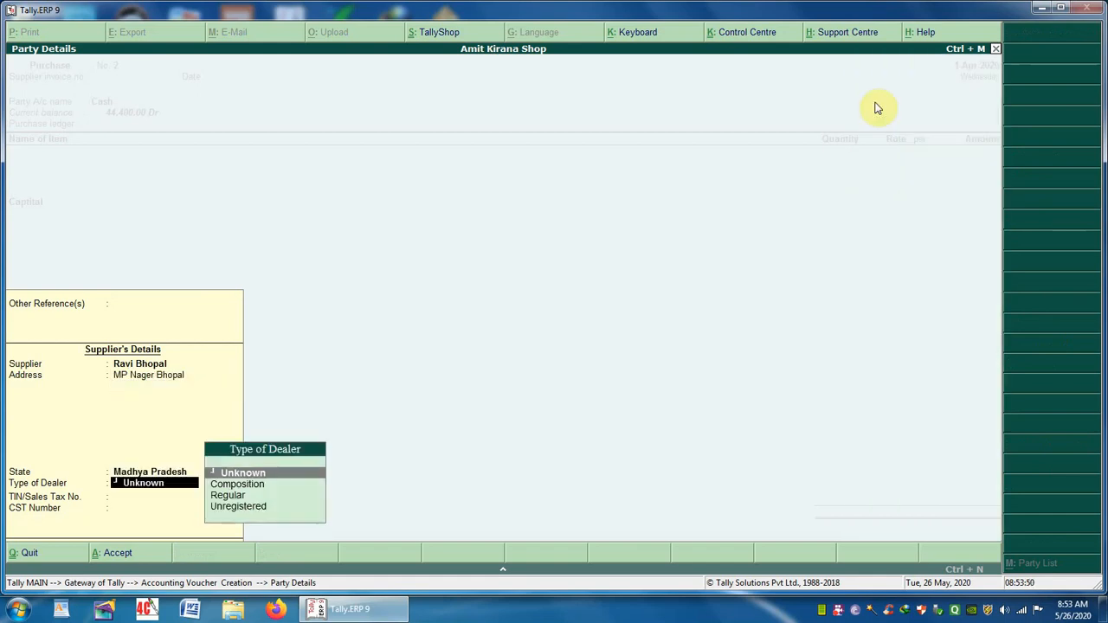
# Set the supplier's dealer type to Regular, leave the tax numbers blank and choose Purchase A/c as the purchase ledger
pyautogui.click(224, 499)
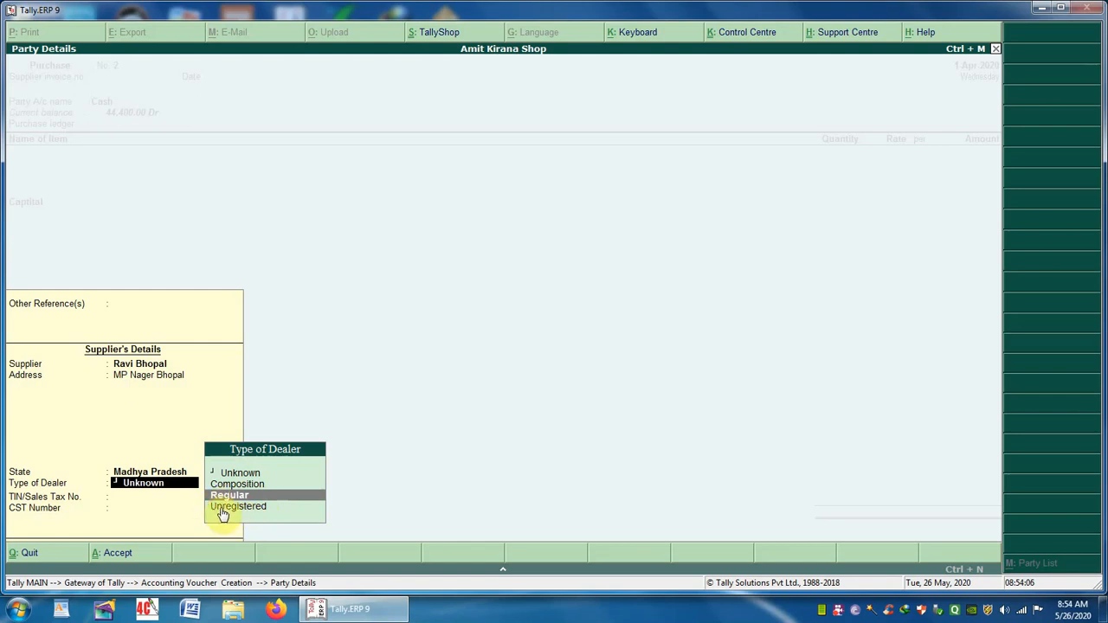
pyautogui.click(227, 512)
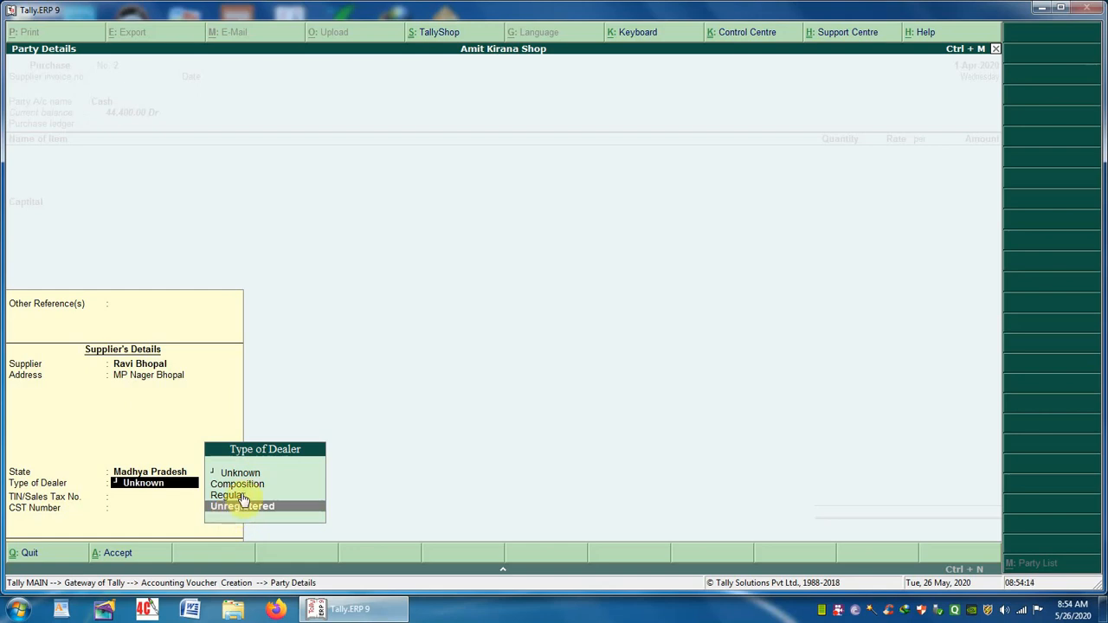
pyautogui.click(243, 499)
pyautogui.click(243, 499)
pyautogui.press('Return')
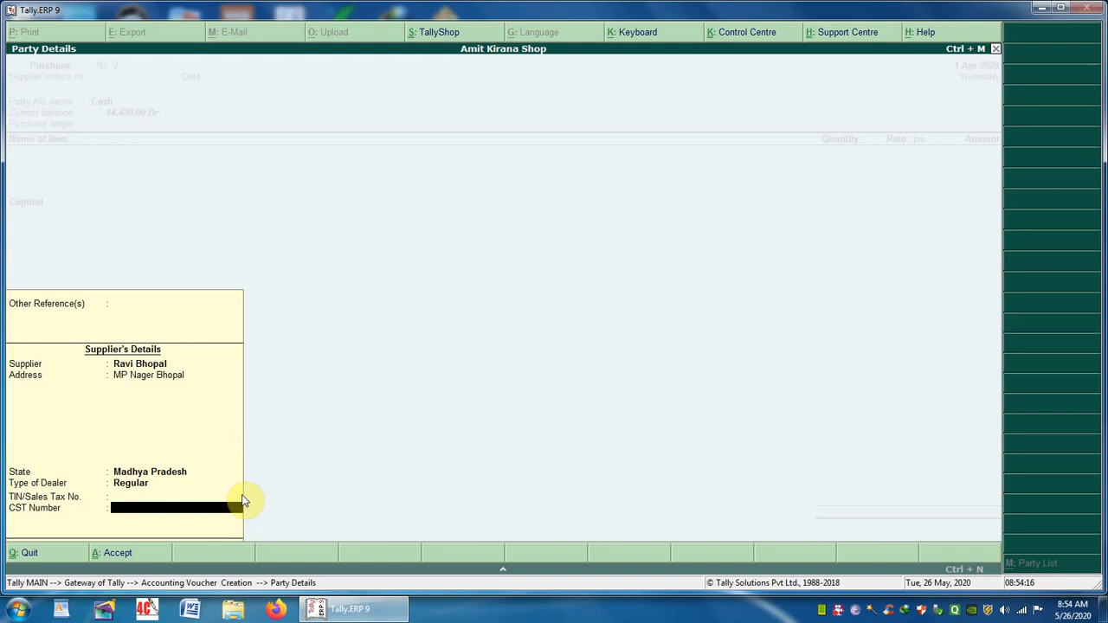
pyautogui.press('Return')
pyautogui.press('Return')
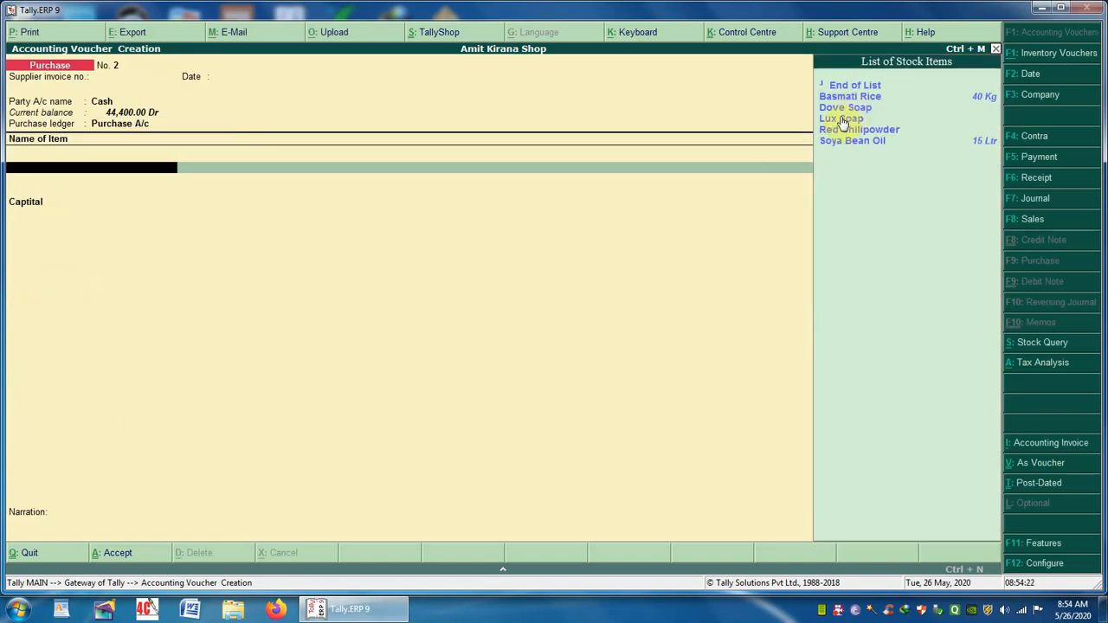
# Add Lux Soap to the purchase with a quantity of 10 num at a rate of 200 per num
pyautogui.click(845, 121)
pyautogui.click(847, 122)
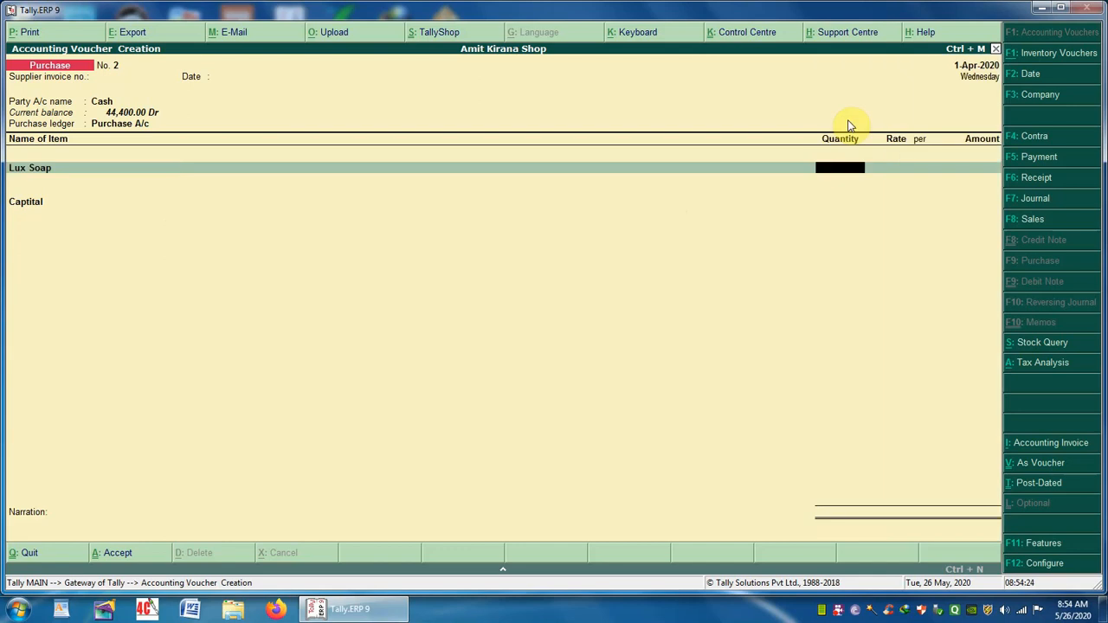
pyautogui.write('10')
pyautogui.press('Return')
pyautogui.write('200')
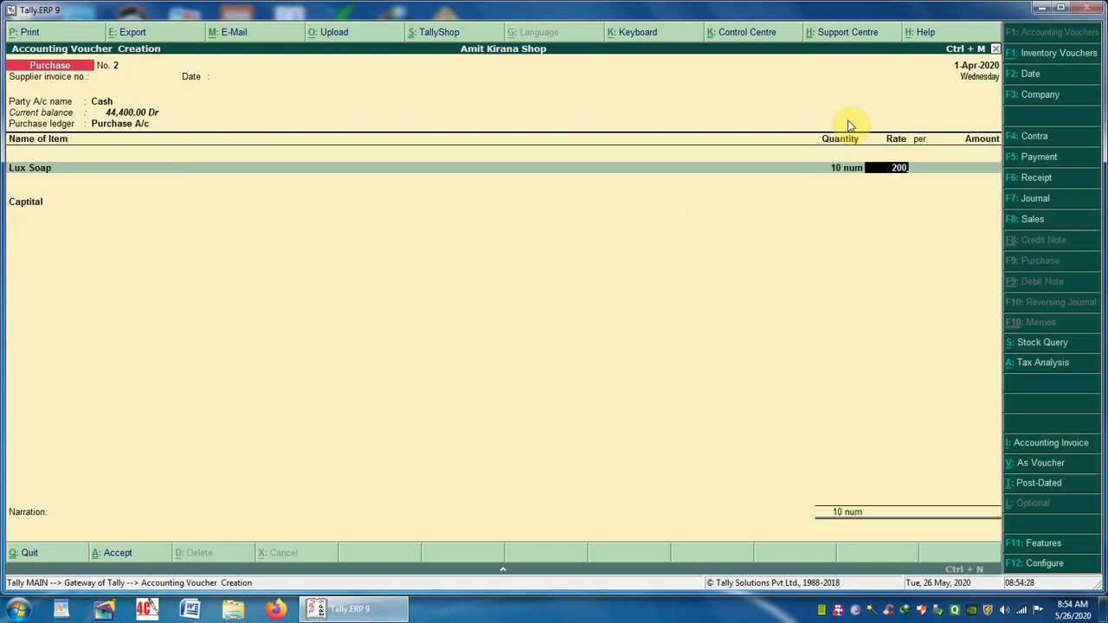
pyautogui.press('Return')
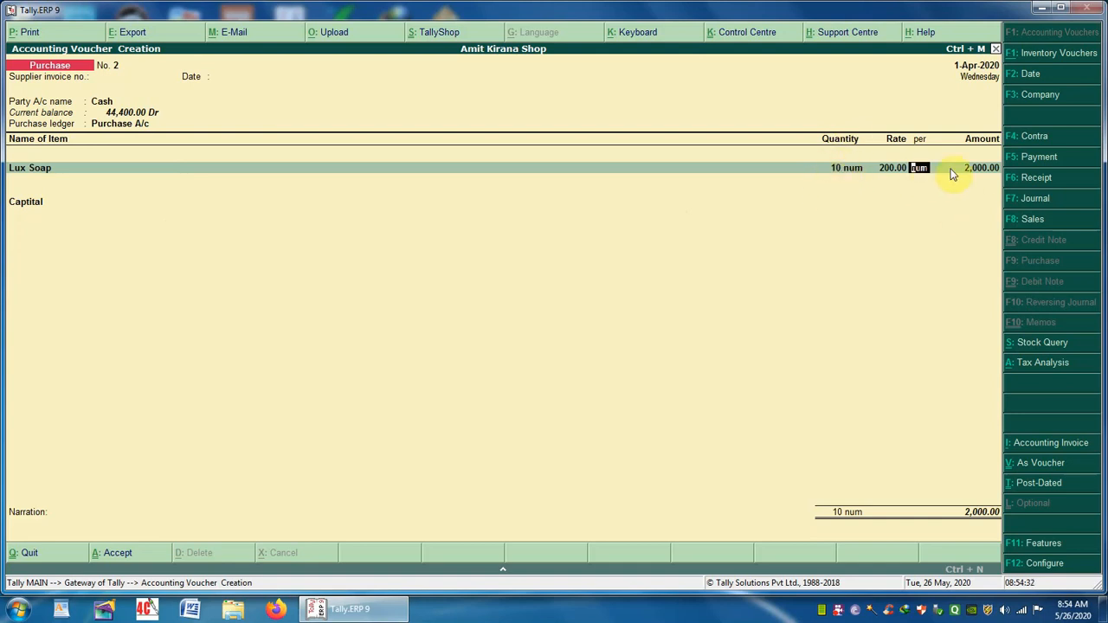
pyautogui.press('Return')
pyautogui.press('Return')
pyautogui.press('Return')
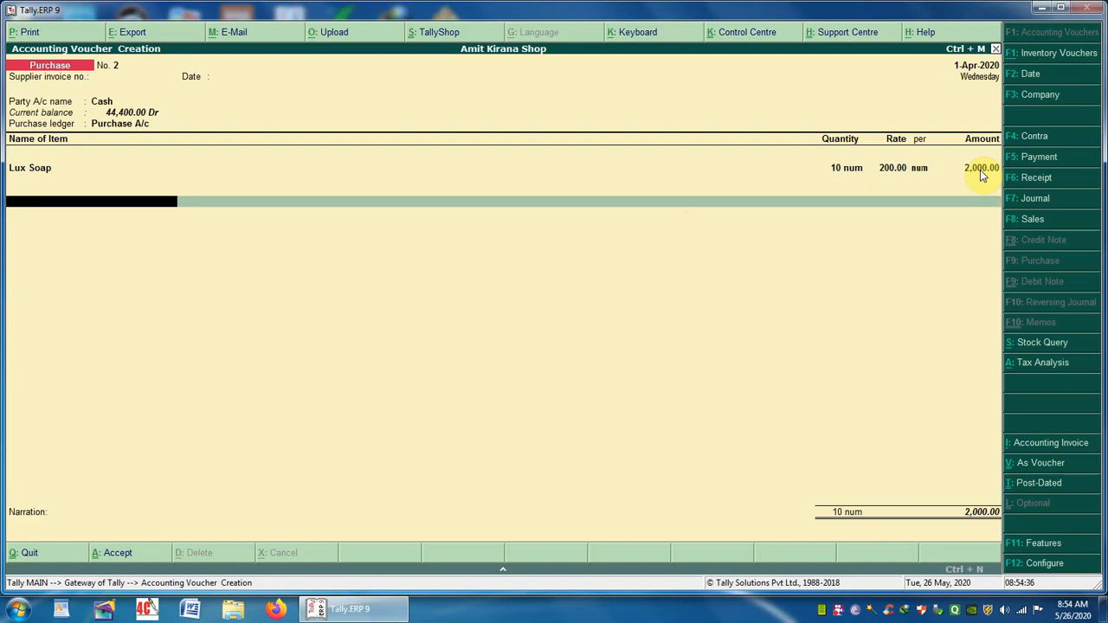
# End the item list, leave the narration blank and save the purchase voucher
pyautogui.press('Return')
pyautogui.press('Return')
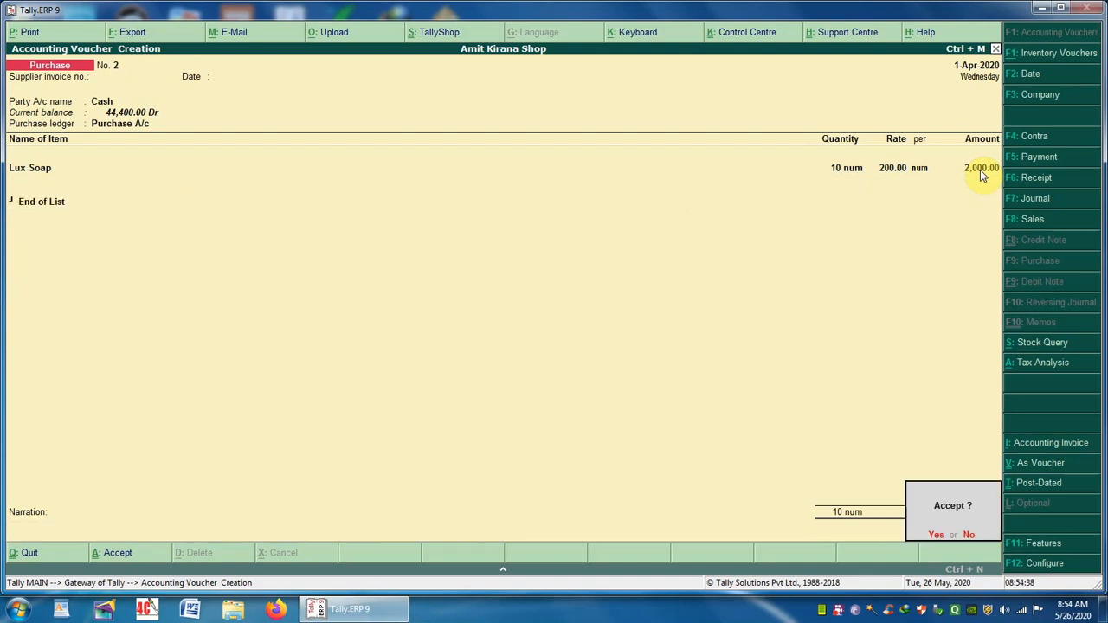
pyautogui.press('Return')
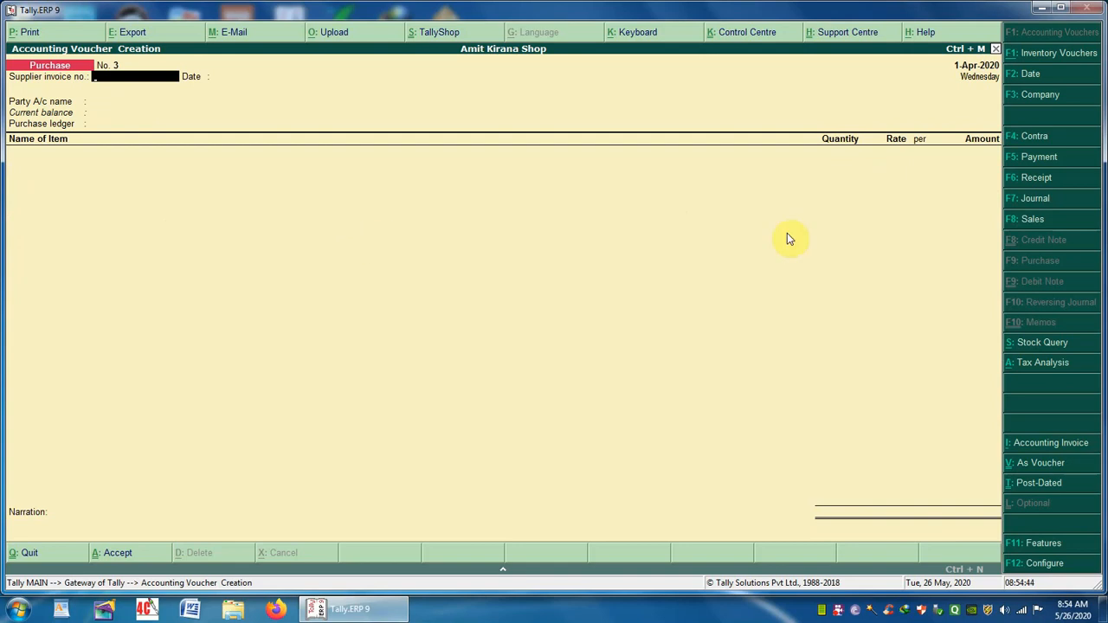
# Start a sales voucher with reference number 123 and Cash as the party account
pyautogui.click(1036, 222)
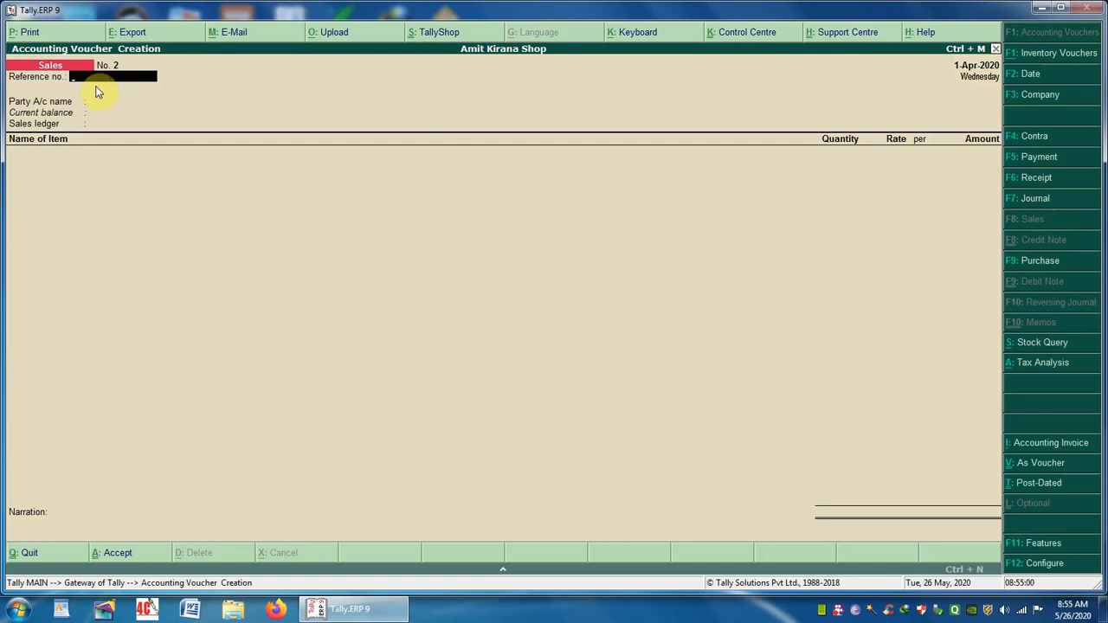
pyautogui.press('Return')
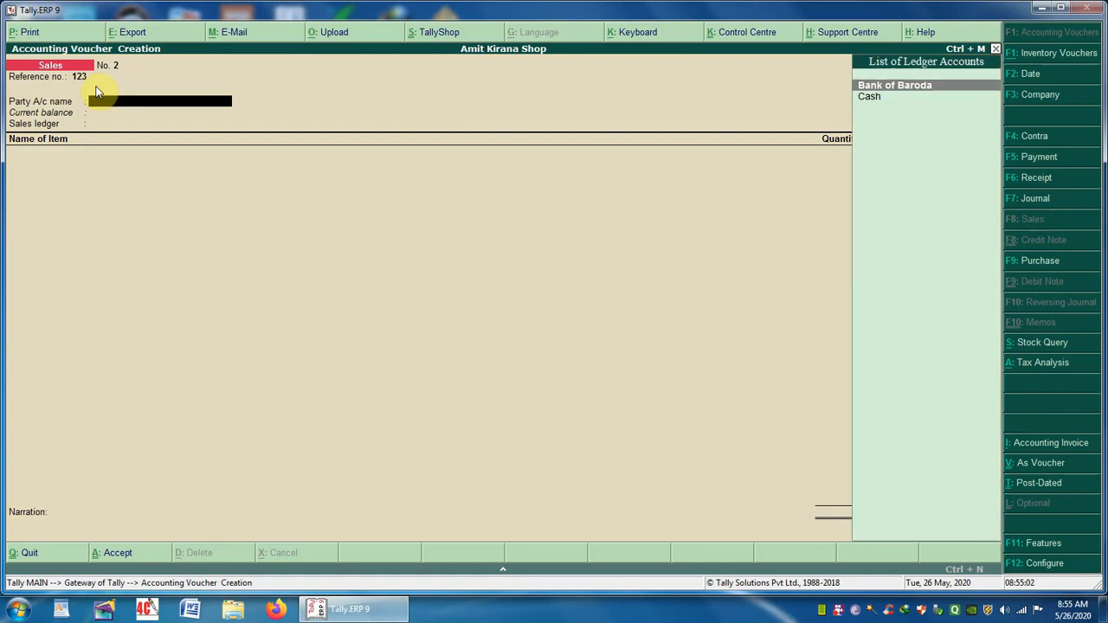
pyautogui.click(872, 98)
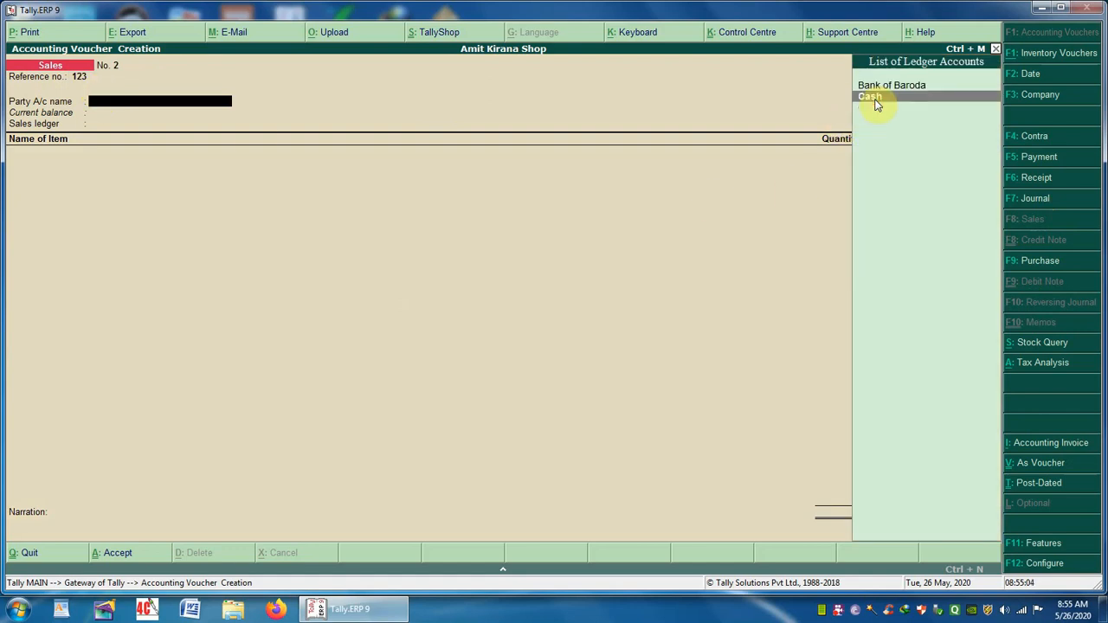
pyautogui.press('Return')
# Leave all despatch and order details of the sale blank and go on to the buyer's name
pyautogui.press('Return')
pyautogui.press('Return')
pyautogui.press('Return')
pyautogui.press('Return')
pyautogui.press('Return')
pyautogui.press('Return')
pyautogui.press('Return')
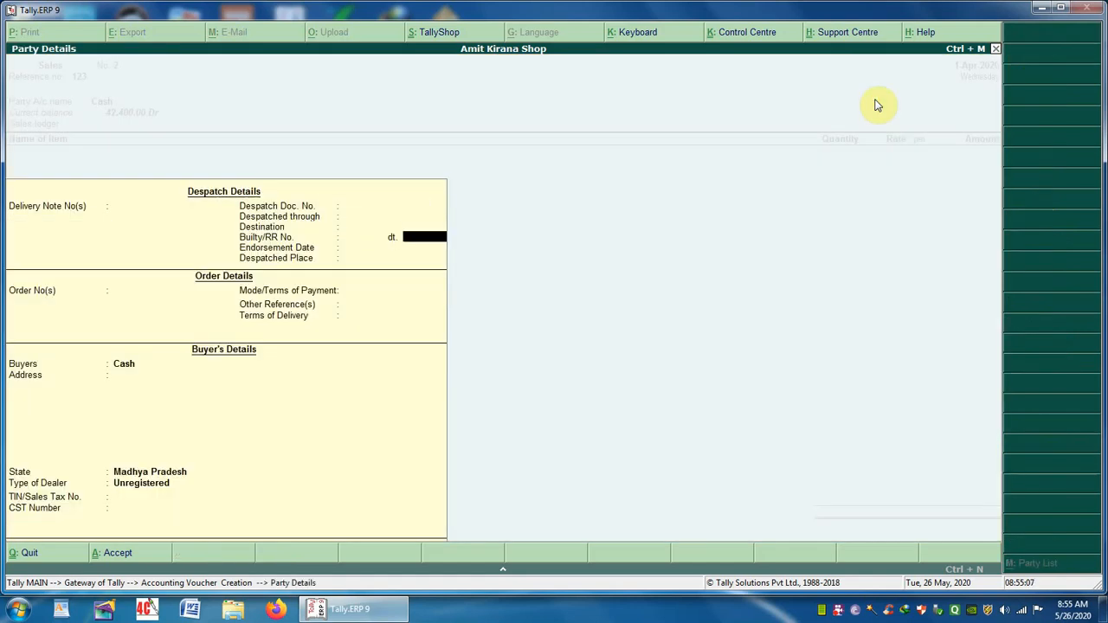
pyautogui.press('Return')
pyautogui.press('Return')
pyautogui.press('Return')
pyautogui.press('Return')
pyautogui.press('Return')
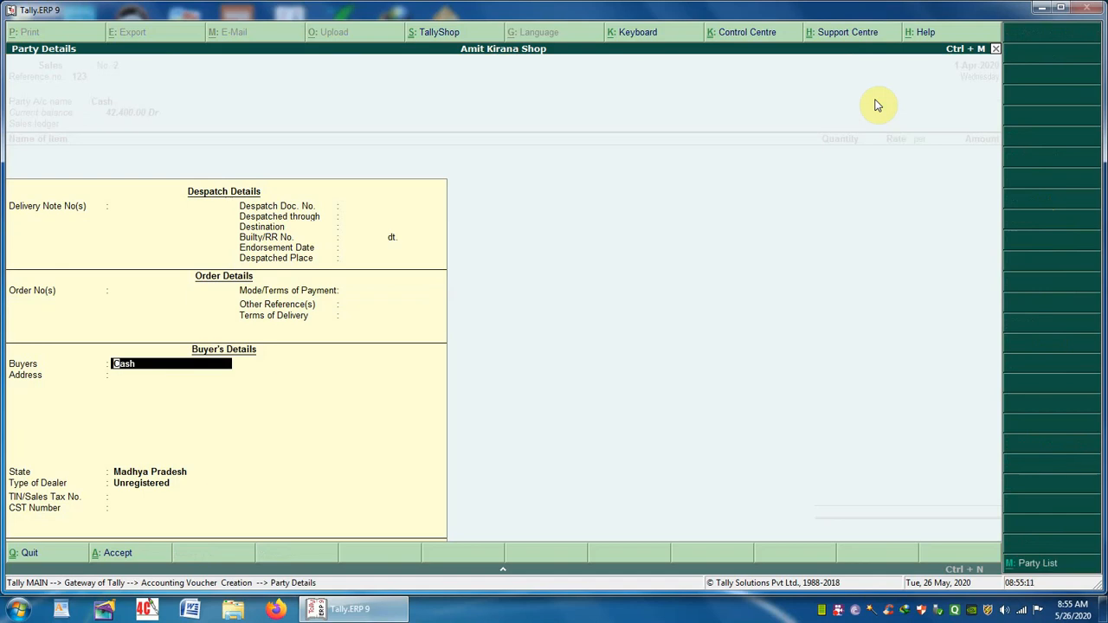
# Enter the buyer's full name and address in the sales party details
pyautogui.write('Monu Sharma')
pyautogui.press('Return')
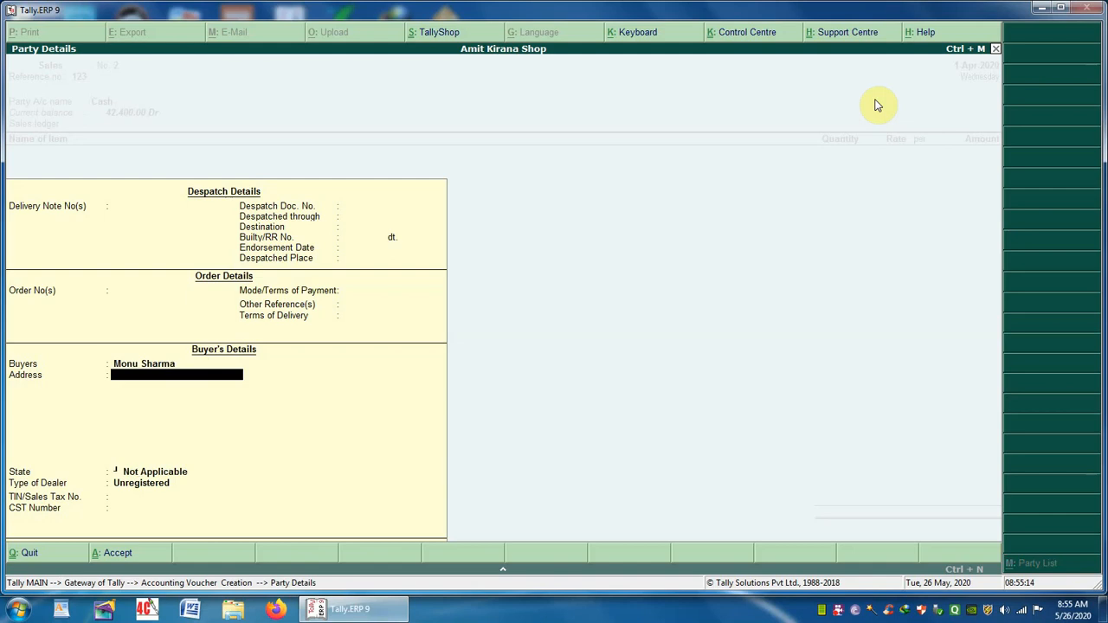
pyautogui.write('Bhopal Naka Sehore')
pyautogui.press('Return')
pyautogui.press('Return')
# Set the buyer's state to Madhya Pradesh, keep the dealer type Unregistered and choose Sales A/c as the sales ledger
pyautogui.write('M')
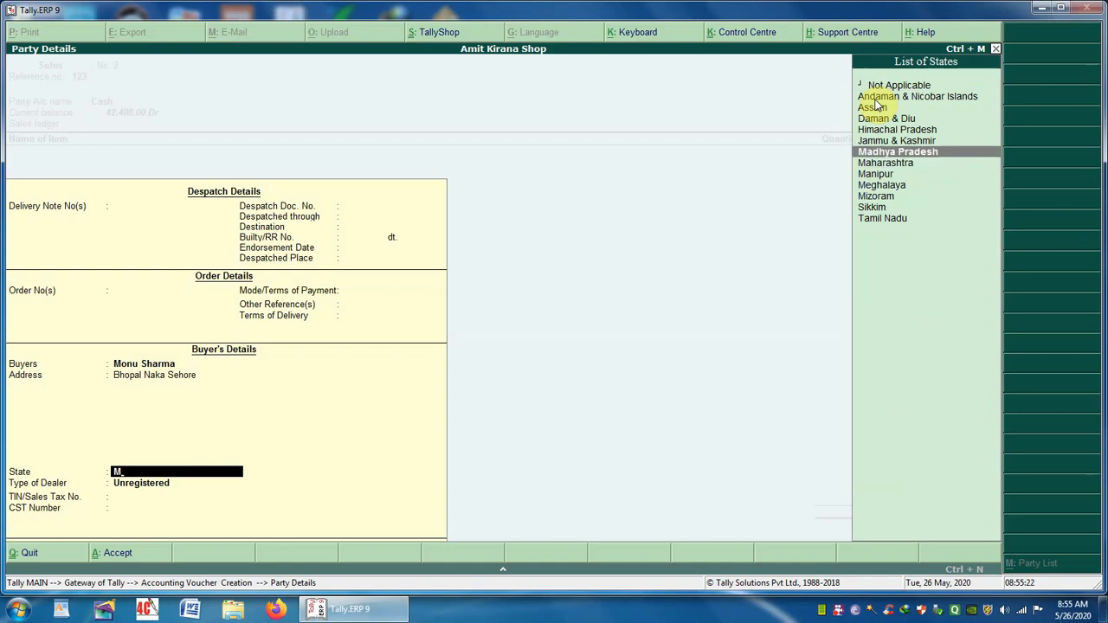
pyautogui.press('Return')
pyautogui.press('Return')
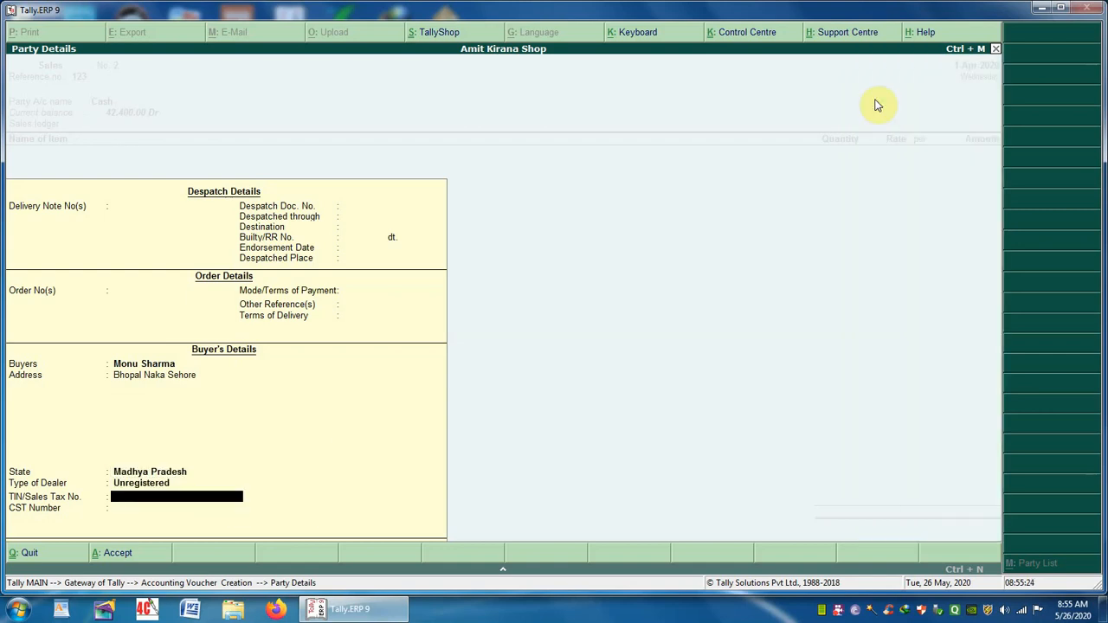
pyautogui.press('Return')
pyautogui.press('Return')
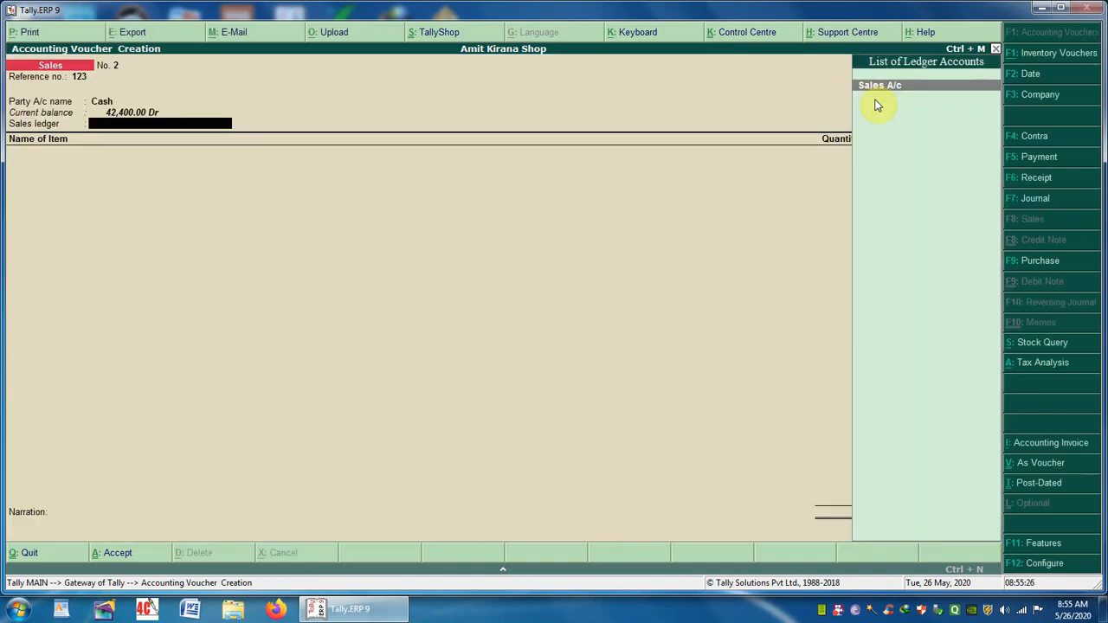
pyautogui.press('Return')
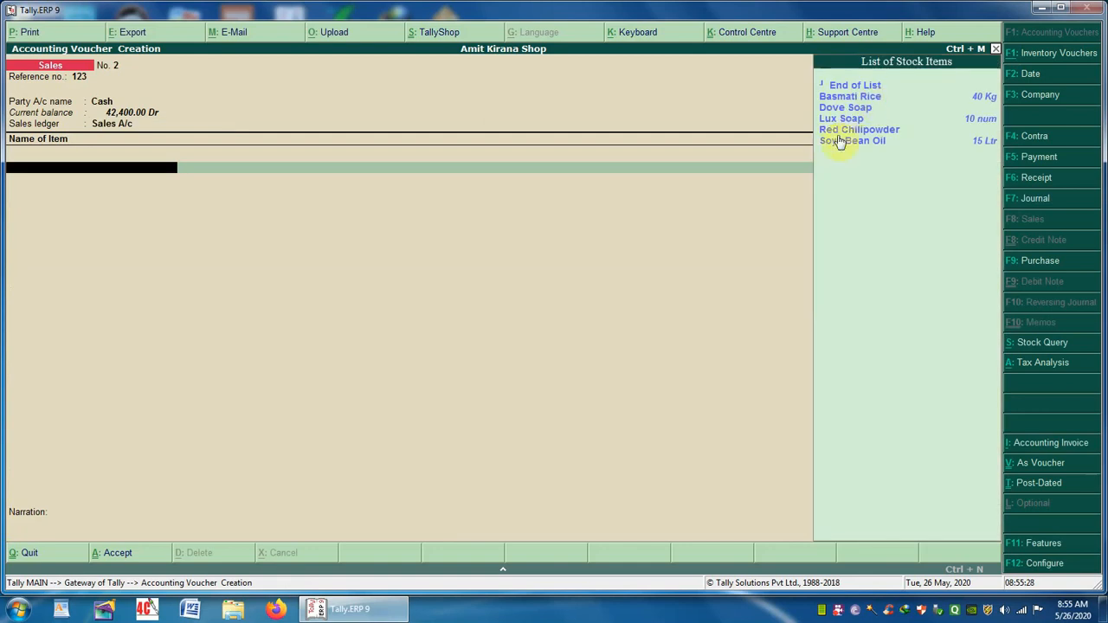
# Add Lux Soap to the sale with a quantity of 5 num at a rate of 120 per num
pyautogui.click(844, 127)
pyautogui.click(844, 127)
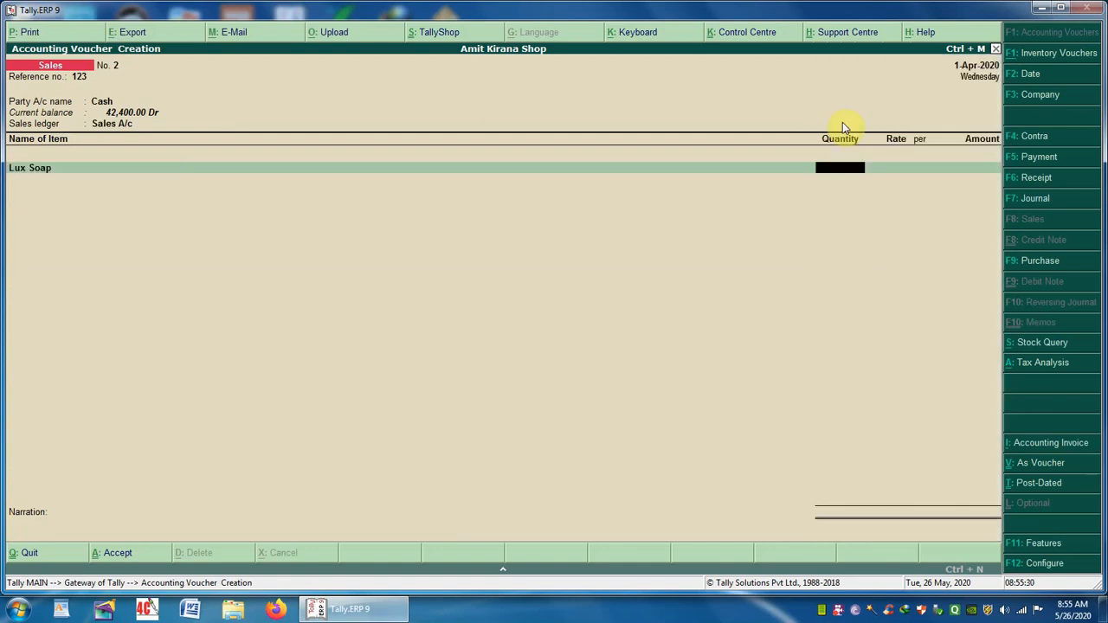
pyautogui.write('5')
pyautogui.press('Return')
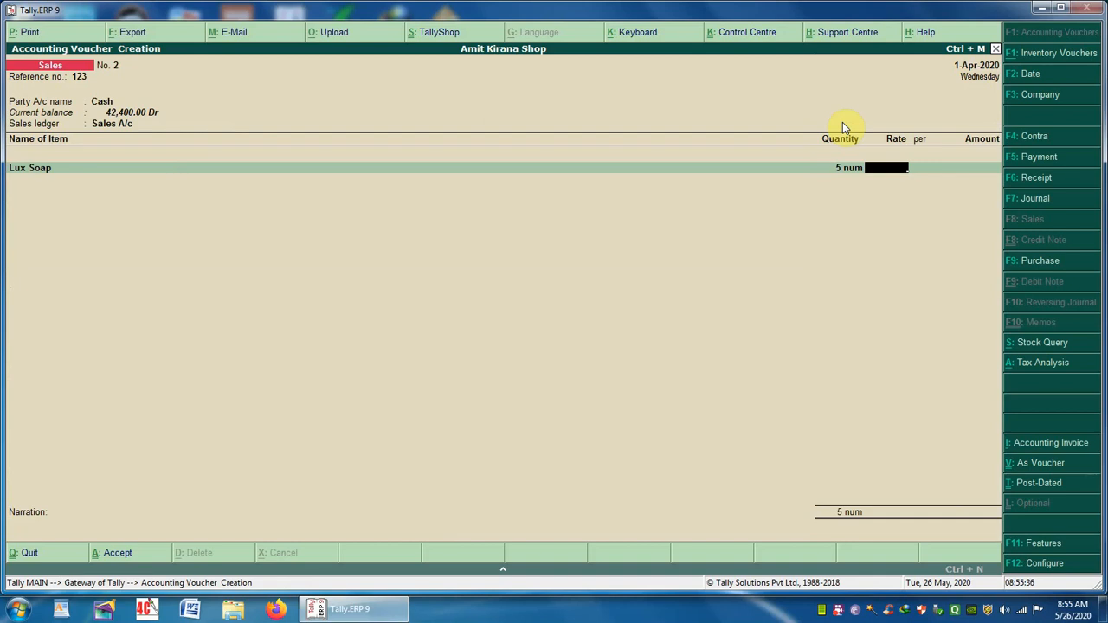
pyautogui.write('120')
pyautogui.press('Return')
pyautogui.press('Return')
pyautogui.press('Return')
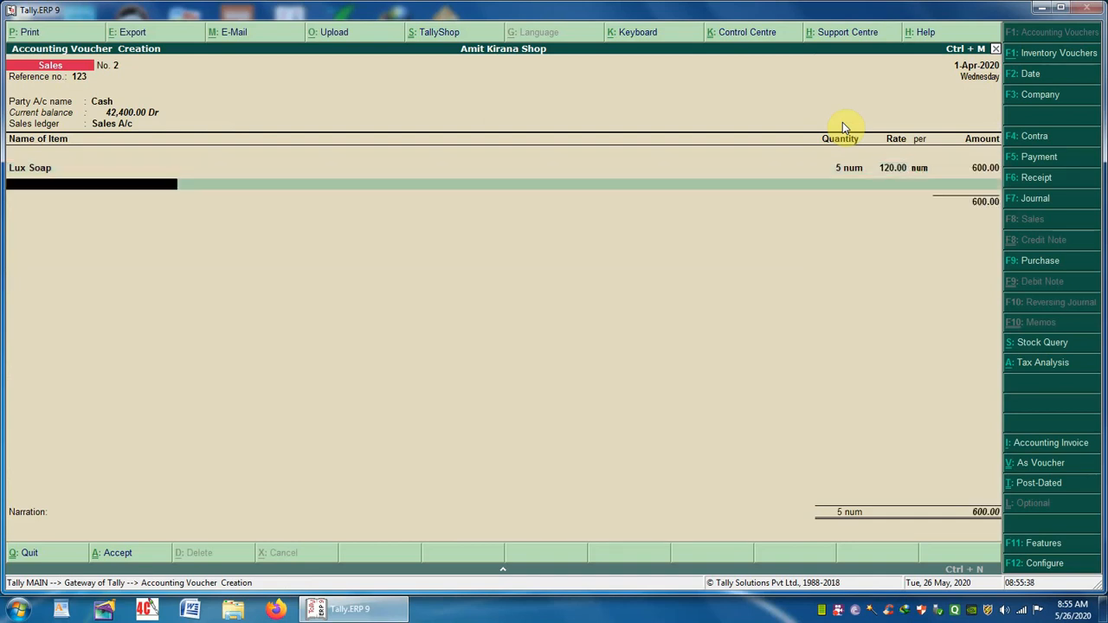
# End the item list without a narration, save the sales voucher and return to the Gateway of Tally
pyautogui.press('Return')
pyautogui.press('Return')
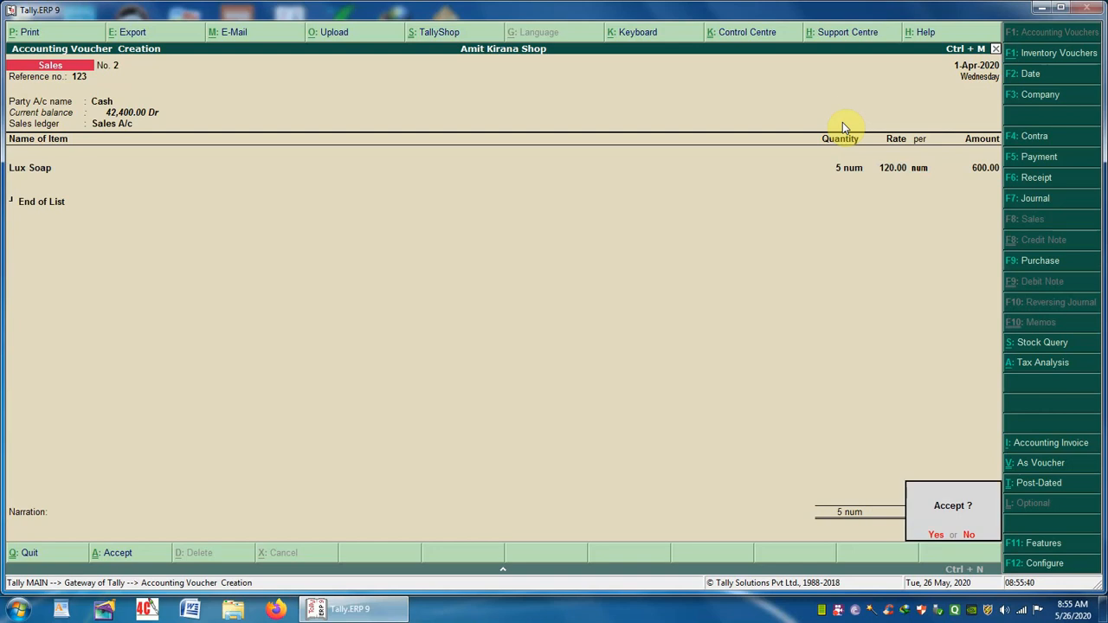
pyautogui.press('Return')
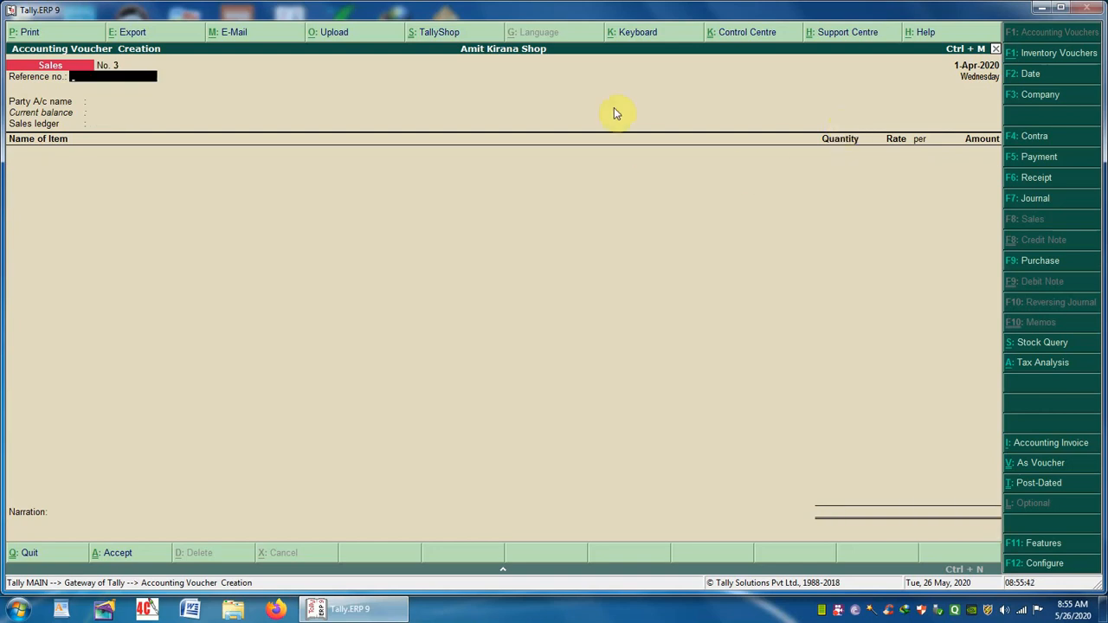
pyautogui.press('Escape')
pyautogui.press('Return')
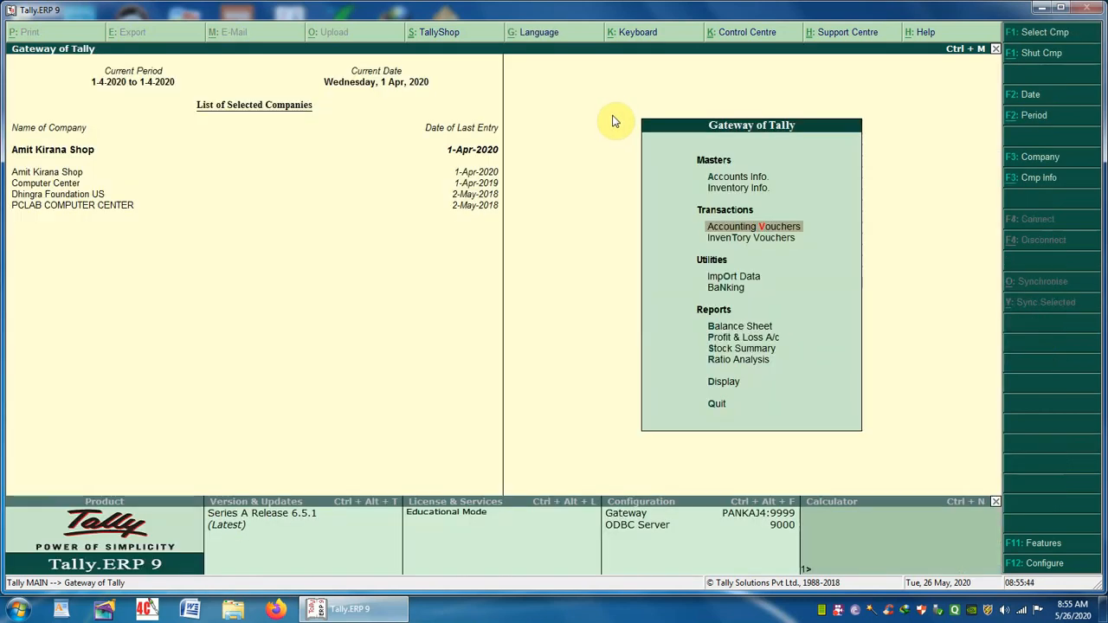
pyautogui.press('Escape')
pyautogui.press('n')
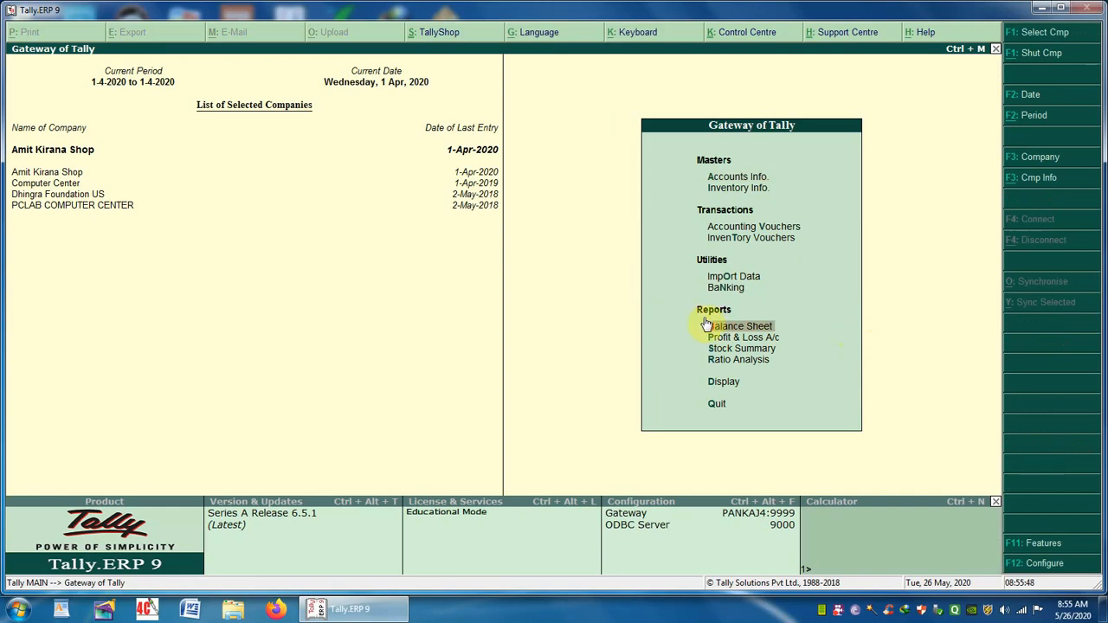
# Open the balance sheet and drill down through Current Assets into the Closing Stock summary
pyautogui.click(737, 332)
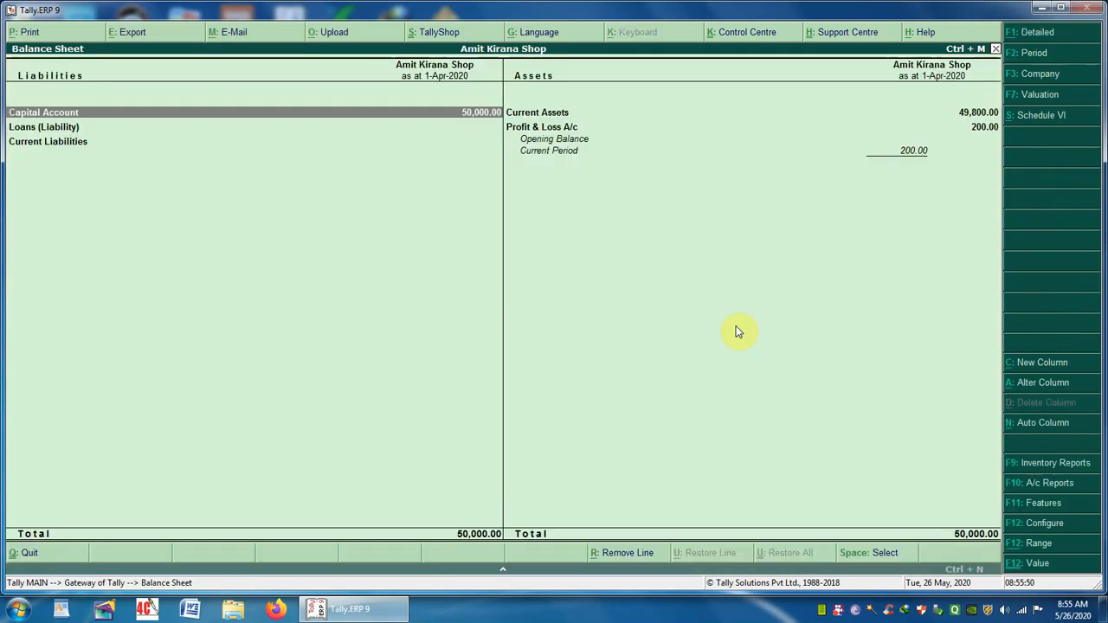
pyautogui.press('Right')
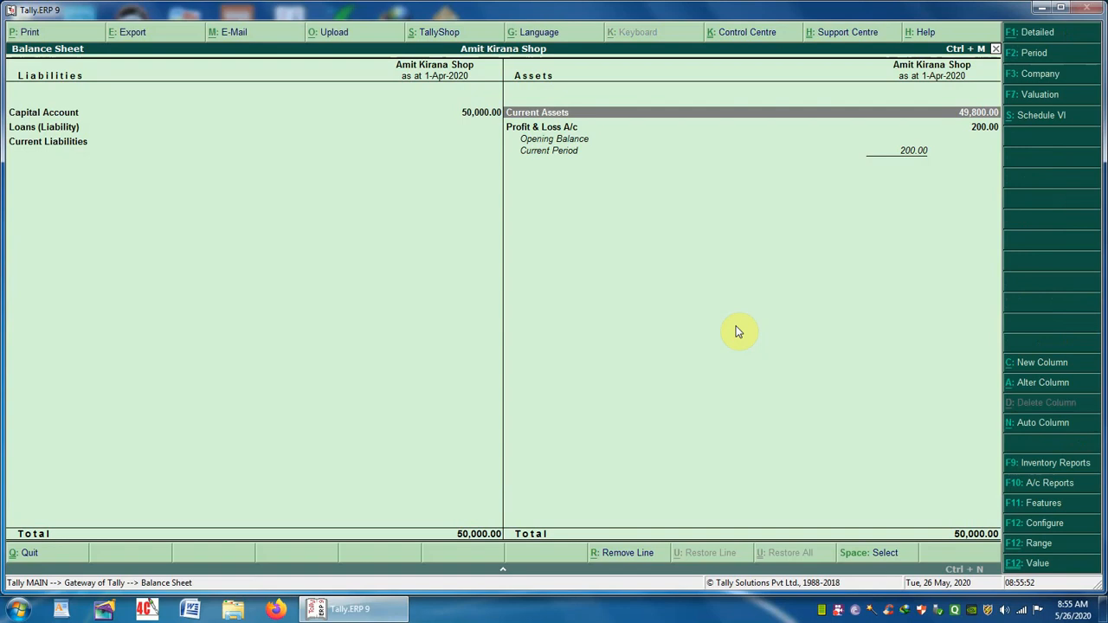
pyautogui.press('Return')
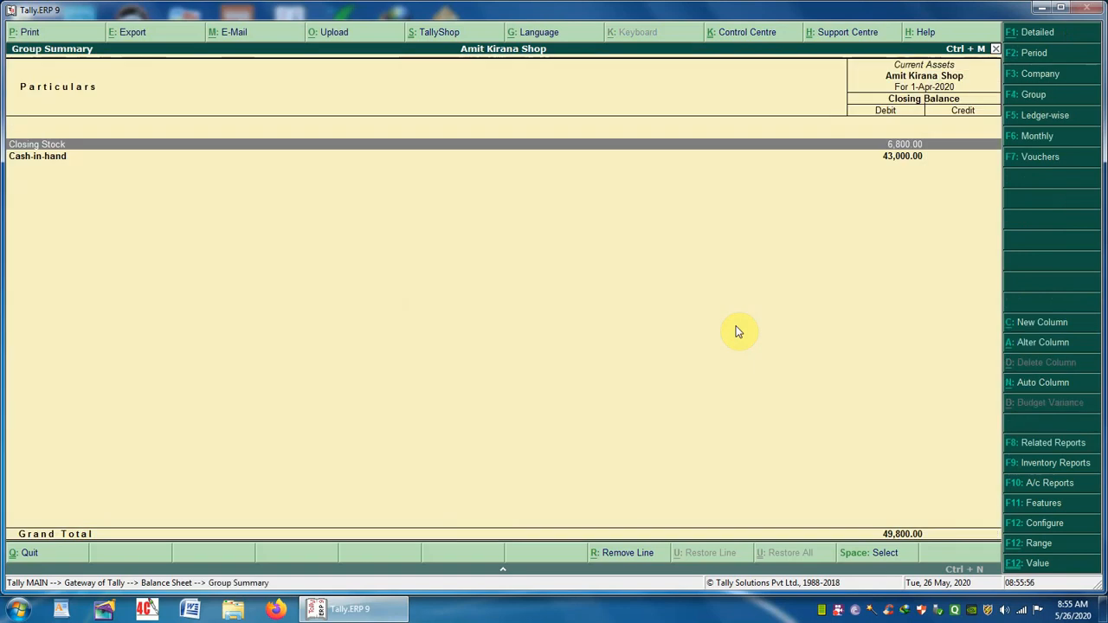
pyautogui.press('Return')
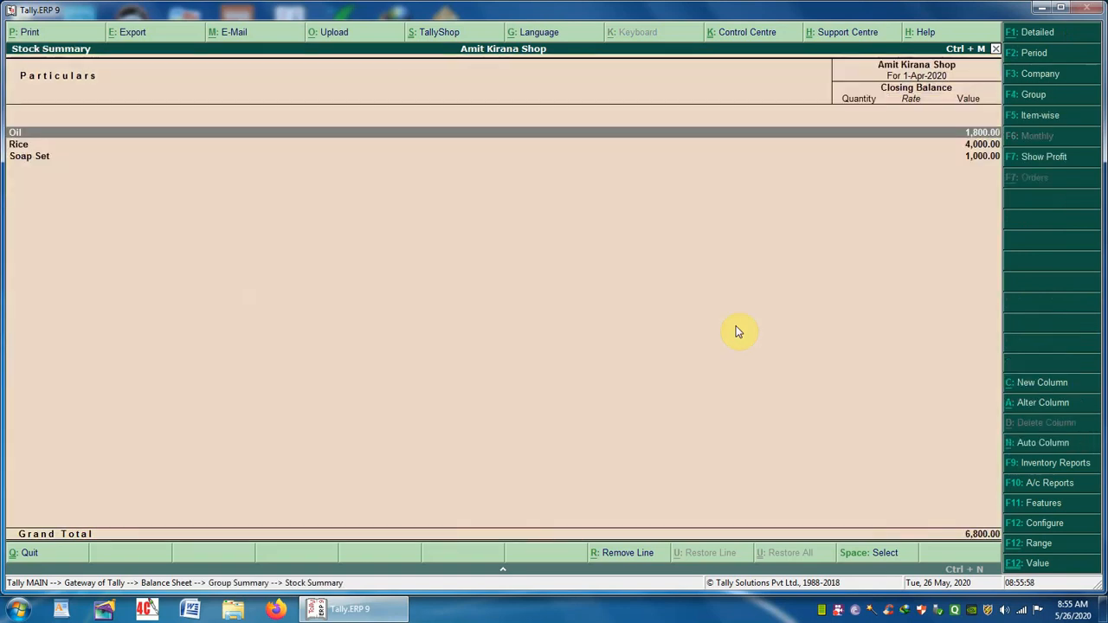
# Look through the stock groups, examine the Oil group's item quantity and rate, and return to the balance sheet
pyautogui.press('Down')
pyautogui.press('Down')
pyautogui.press('Up')
pyautogui.press('Up')
pyautogui.press('Down')
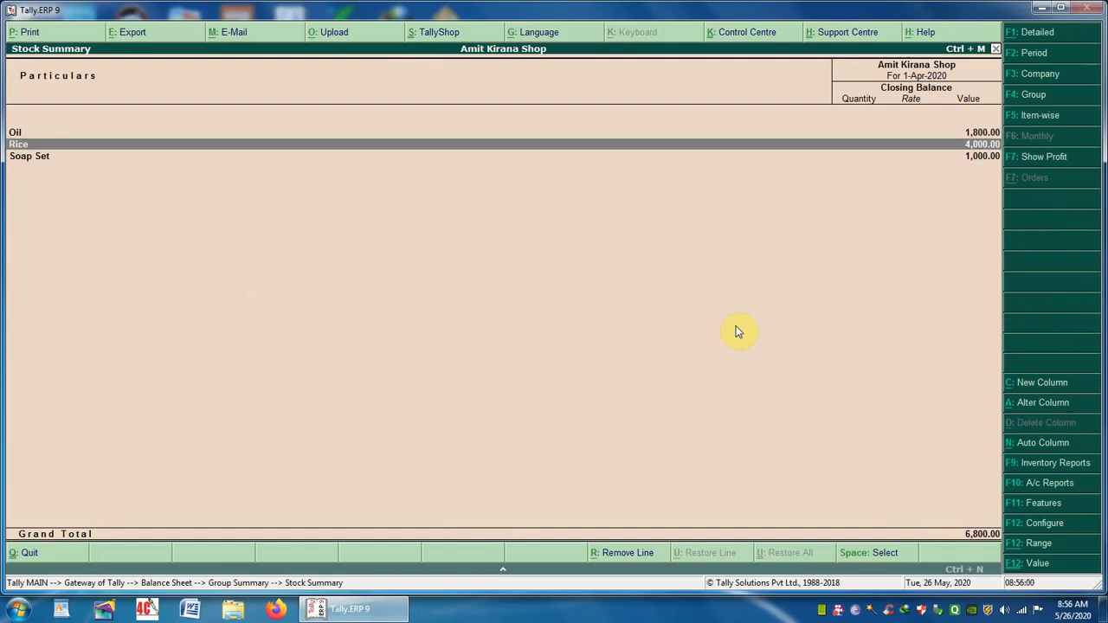
pyautogui.press('Up')
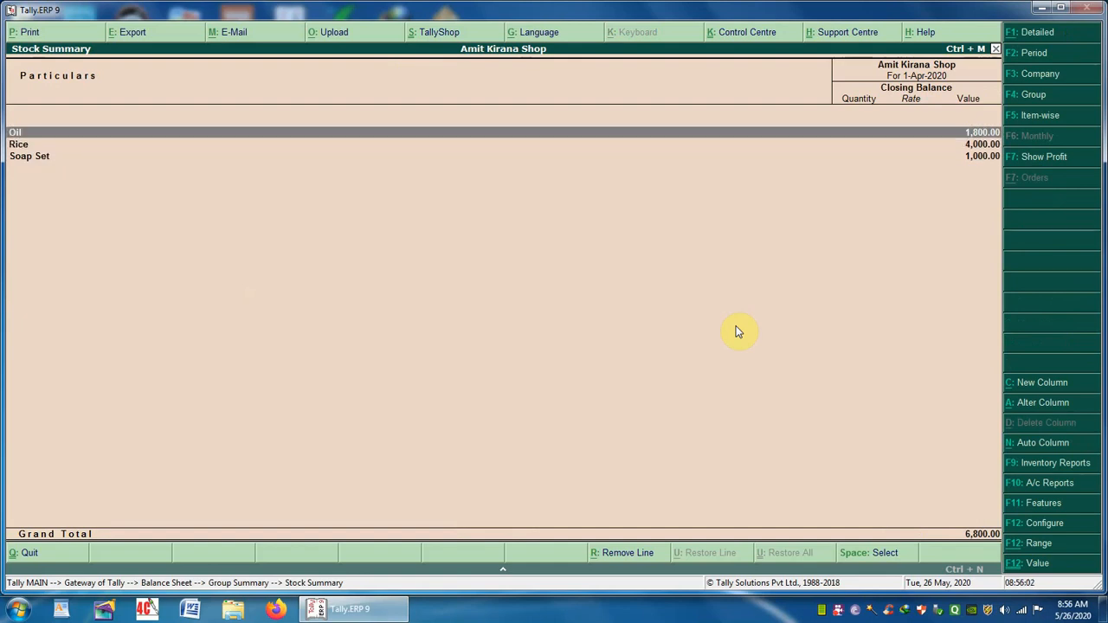
pyautogui.press('Return')
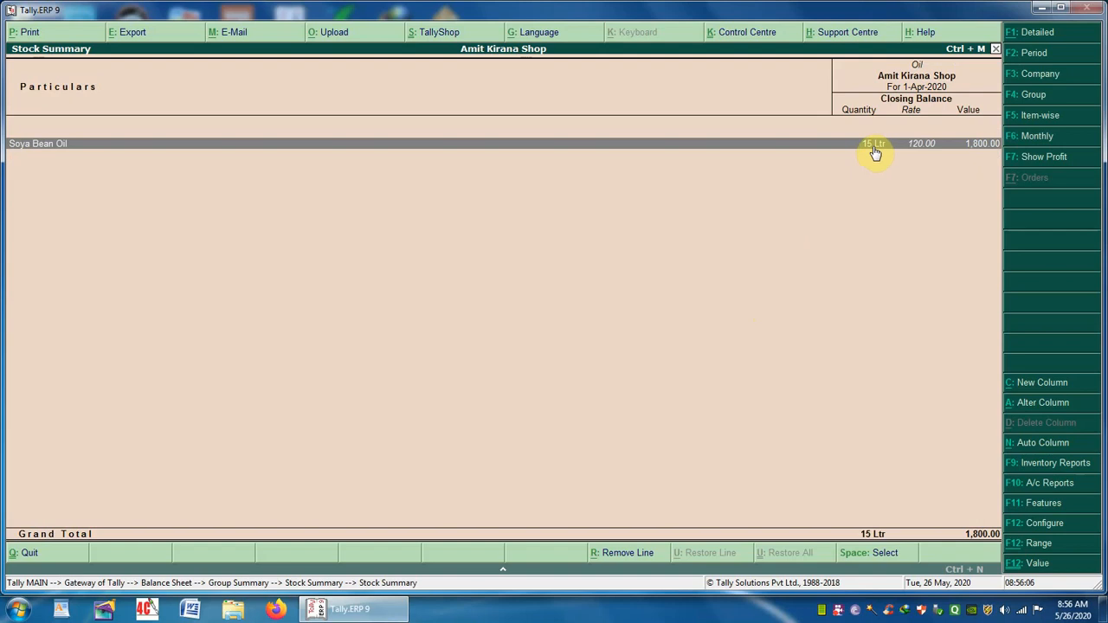
pyautogui.press('Escape')
pyautogui.press('Escape')
pyautogui.press('Escape')
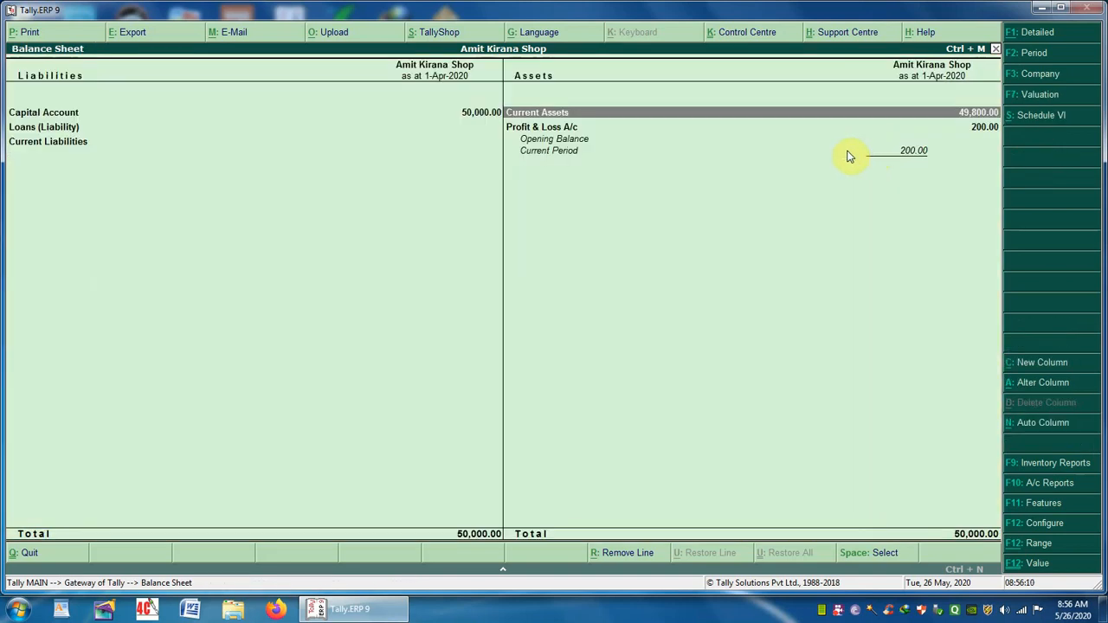
# Reopen the balance sheet from the Gateway of Tally to review its liabilities and assets, and return to the Gateway
pyautogui.press('Escape')
pyautogui.press('Return')
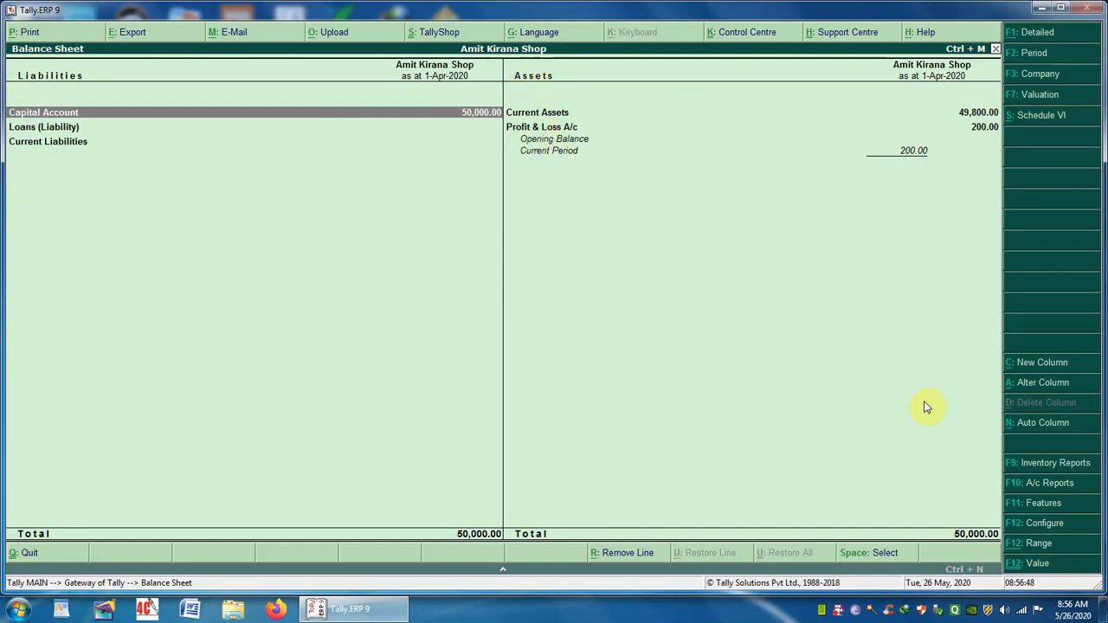
pyautogui.press('Escape')
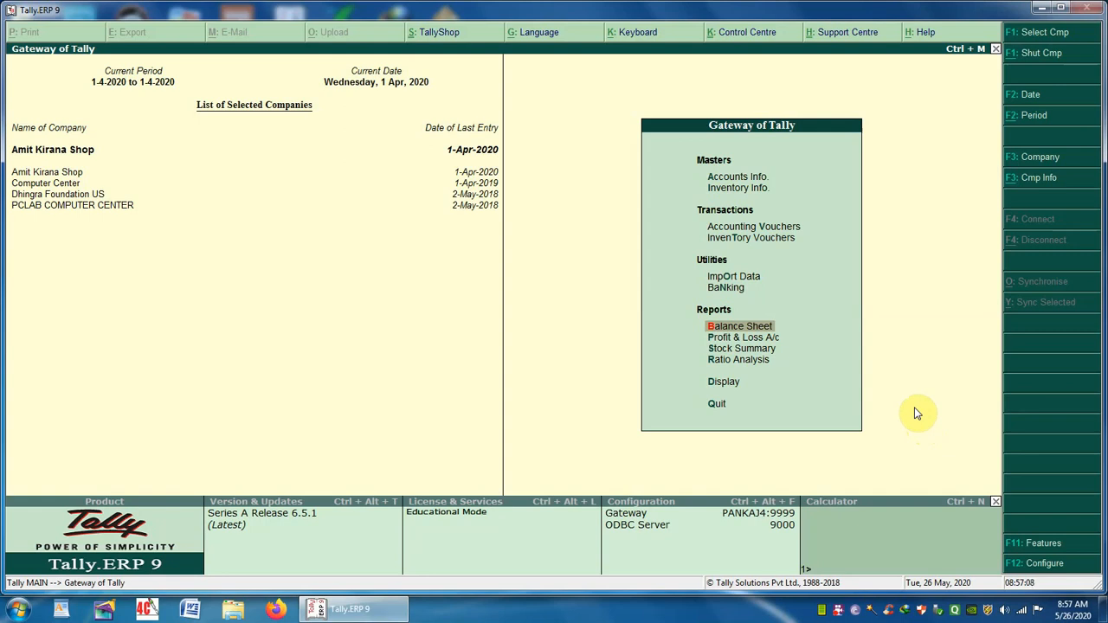
pyautogui.click(821, 610)
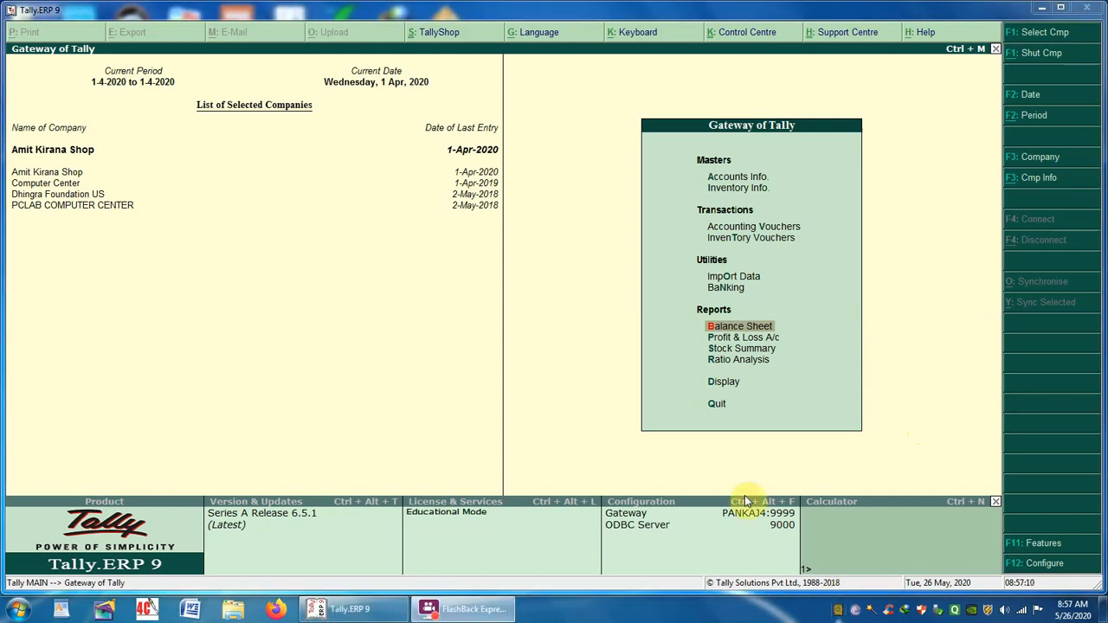